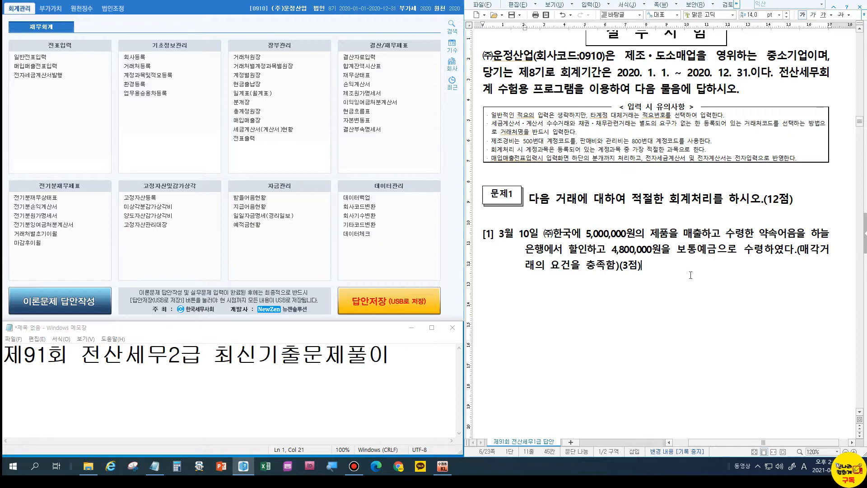
Add a '3/10 / 받을어음' answer line below question 1 and enlarge it to 18 pt.
key("Return")
type("3/10 ")
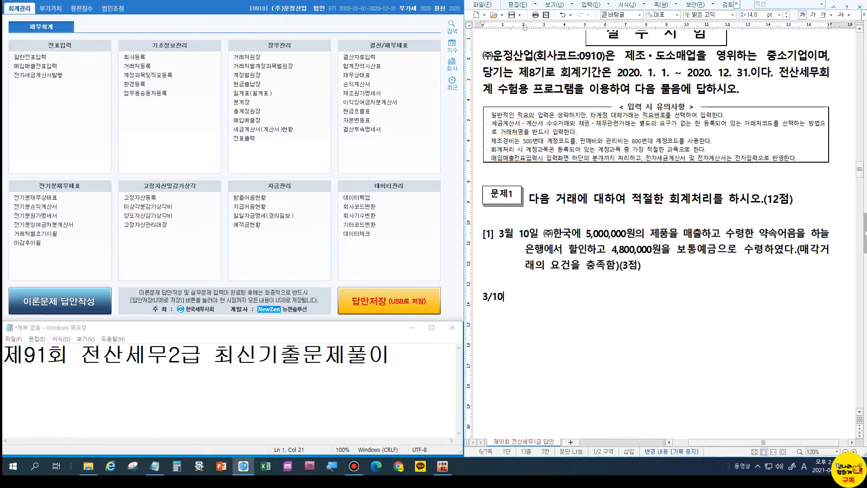
type("              /")
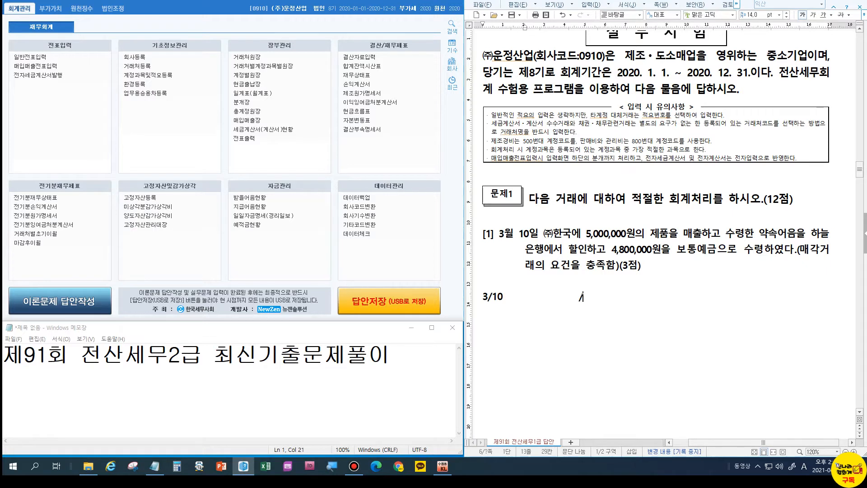
type("받을어음")
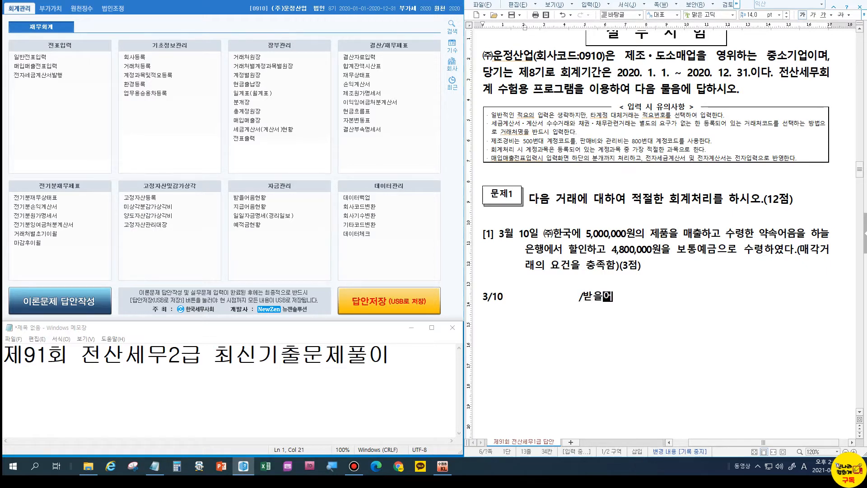
key("shift+Home")
key("alt+shift+e")
key("alt+shift+e")
key("alt+shift+e")
key("alt+shift+e")
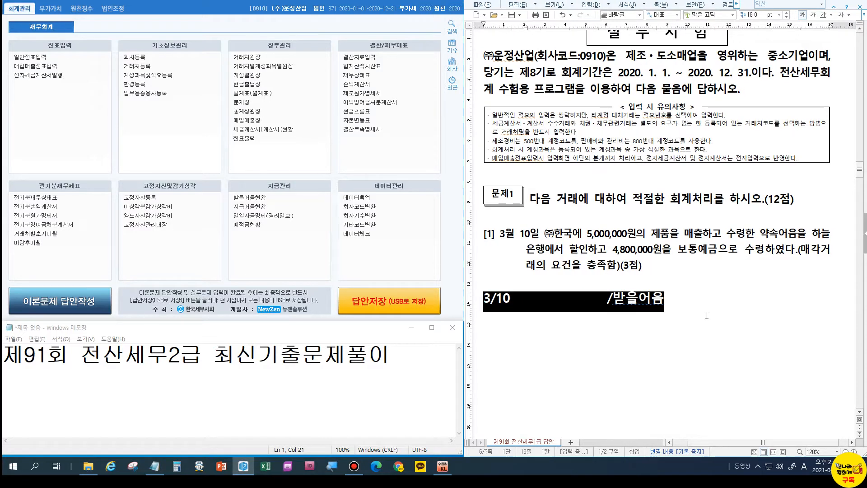
left_click(677, 324)
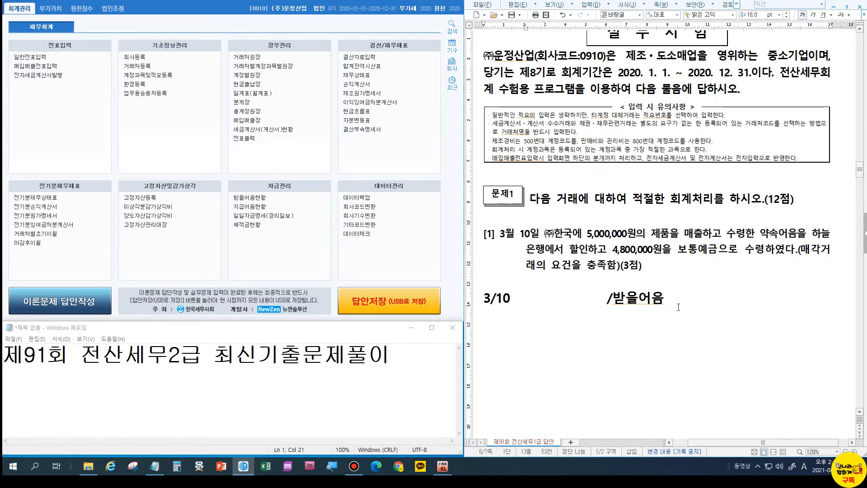
Complete the entry with 5,000,000, 매출채권처분손실 200,000 and a 보통예금 4800,000 line.
type("5,000,000")
key("Left")
key("Left")
key("Left")
key("Left")
key("Left")
key("Left")
key("Left")
key("Left")
key("Left")
key("Left")
key("Left")
key("Left")
key("Left")
key("Left")
key("Left")
key("Left")
key("Left")
key("Left")
key("Left")
key("Left")
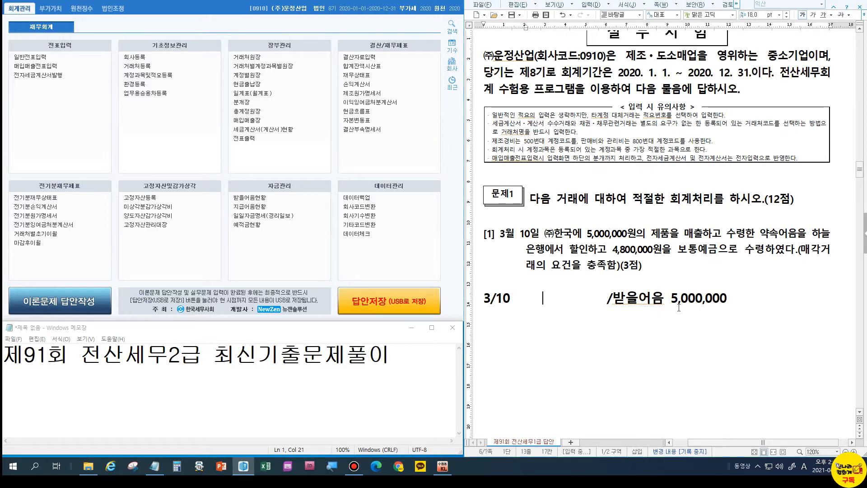
type("매출")
type("채권첩")
type("분손실")
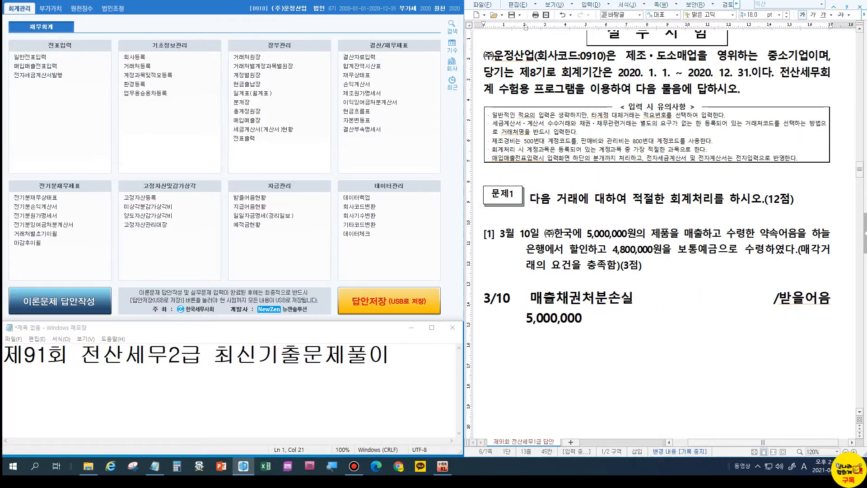
type(" 200,000")
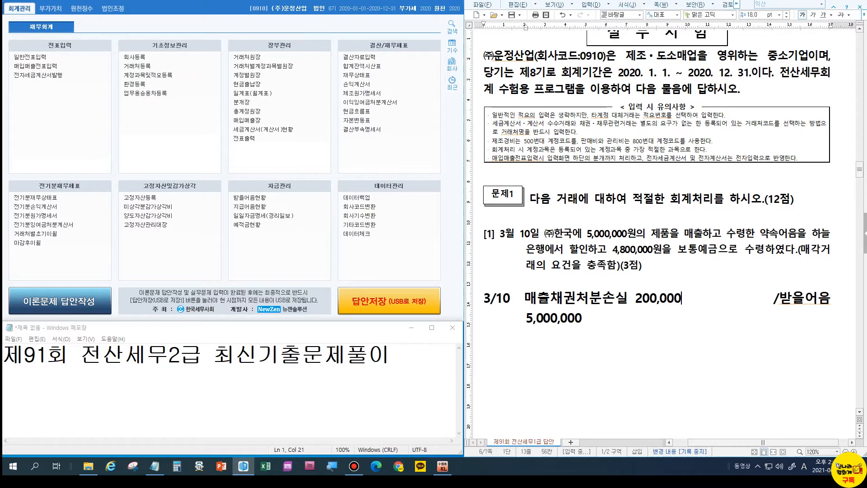
key("Delete")
key("Delete")
key("Delete")
key("Delete")
key("Delete")
key("Delete")
key("Delete")
key("Delete")
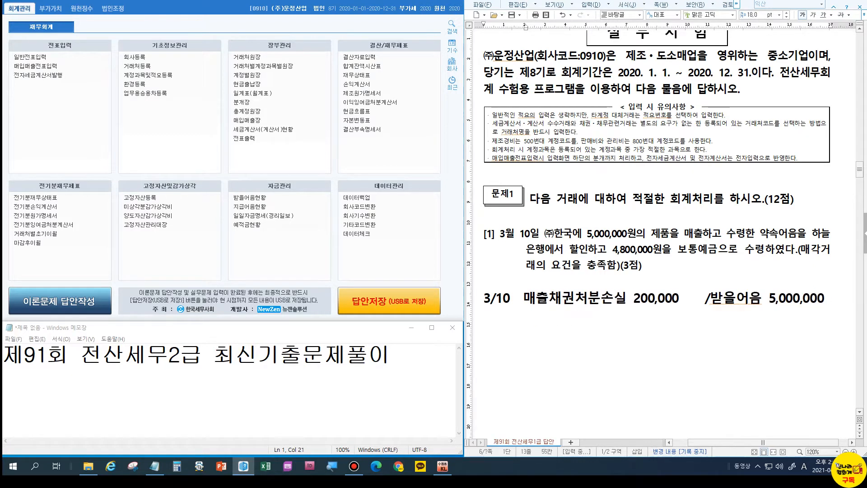
key("End")
key("Return")
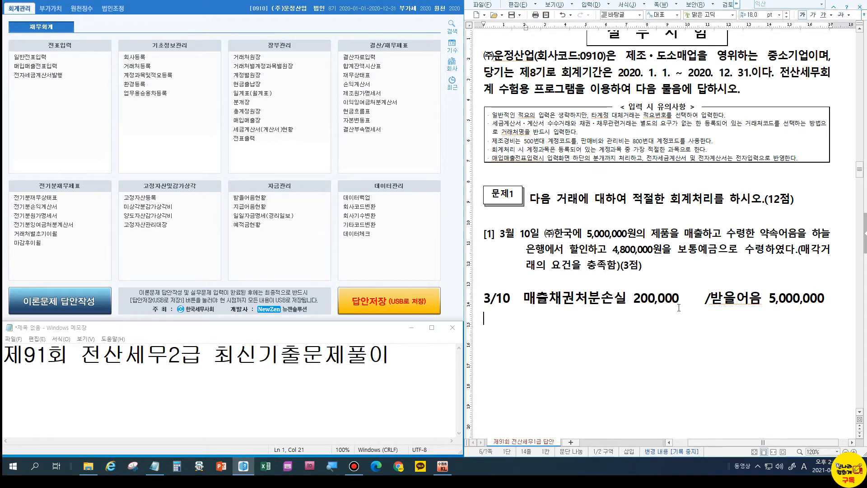
type("보통예금 4800,000")
key("Left")
key("Left")
key("Left")
key("Left")
key("Left")
key("Left")
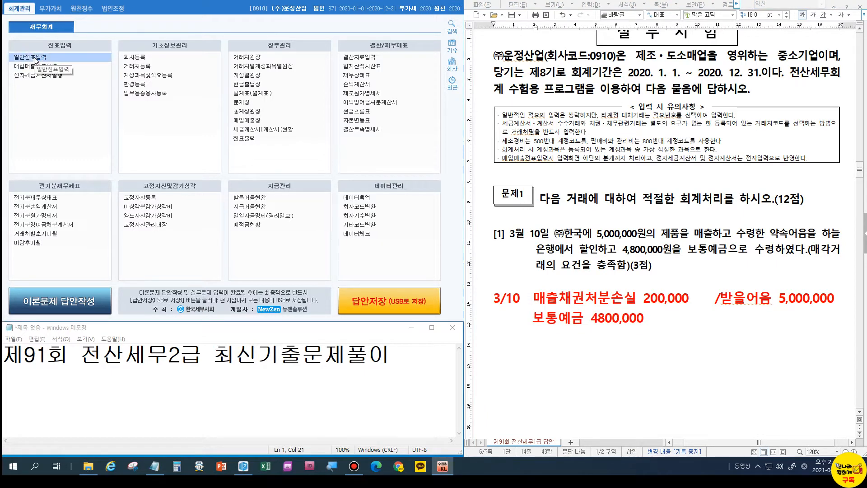
Start a general journal voucher dated March 10 in 일반전표입력.
left_click(34, 58)
type("3")
key("Return")
type("10")
key("Return")
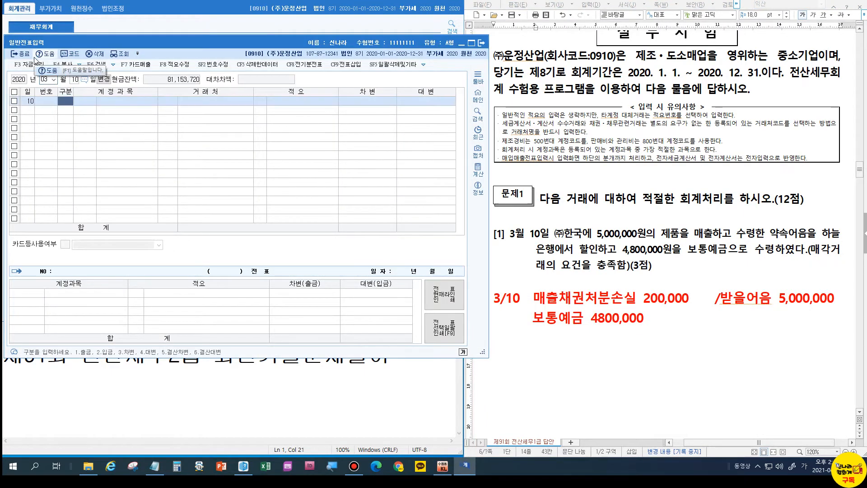
type("4")
key("Return")
Credit 0110 받을어음 5,000,000 with trading partner (주)한국.
type("110")
key("Return")
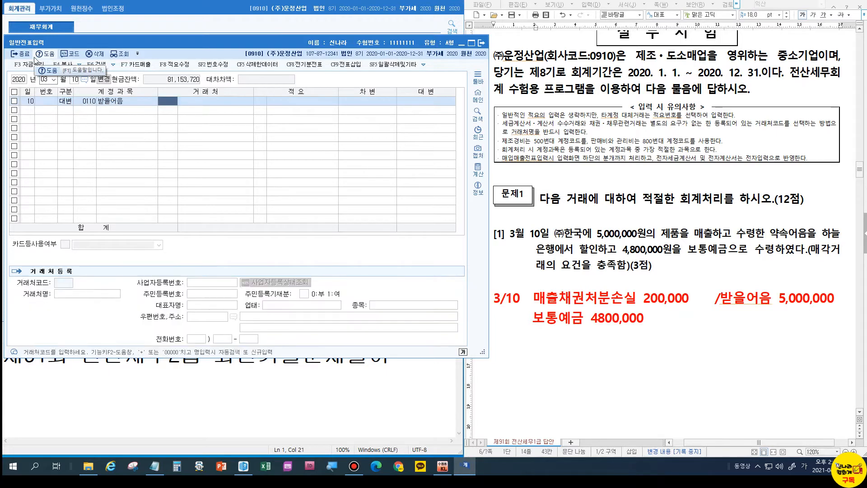
type("한국")
key("Return")
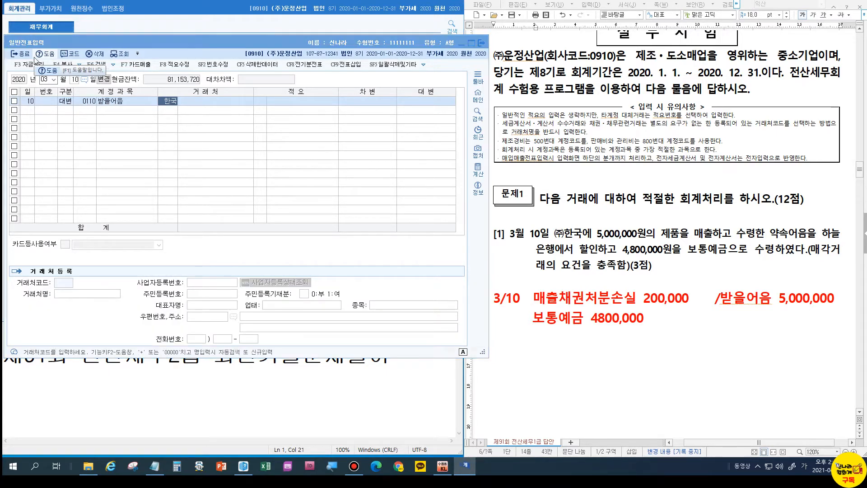
key("Return")
key("Return")
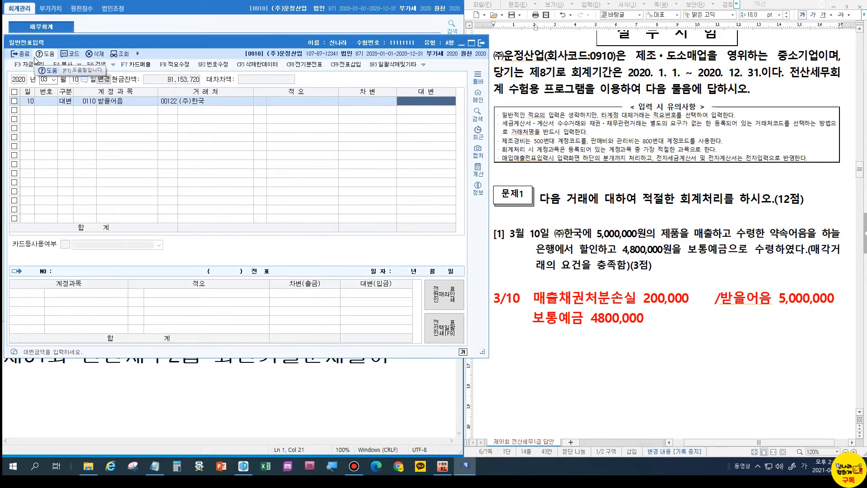
type("5000000")
key("Return")
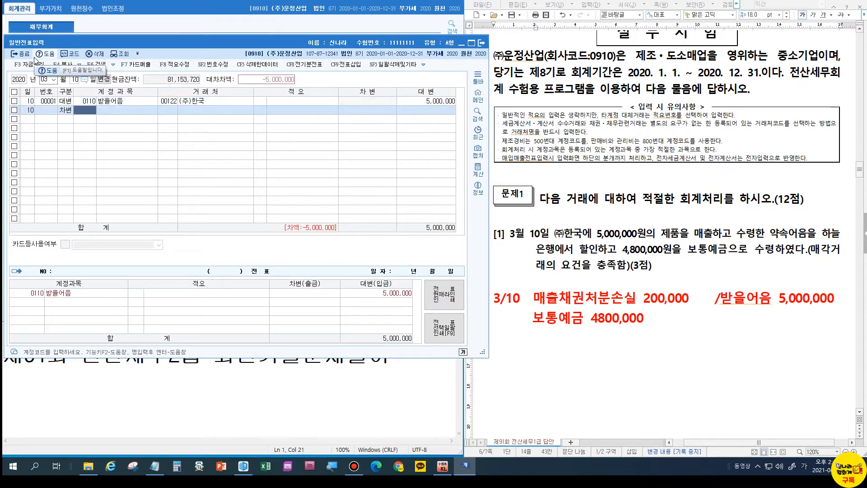
type("936")
key("Return")
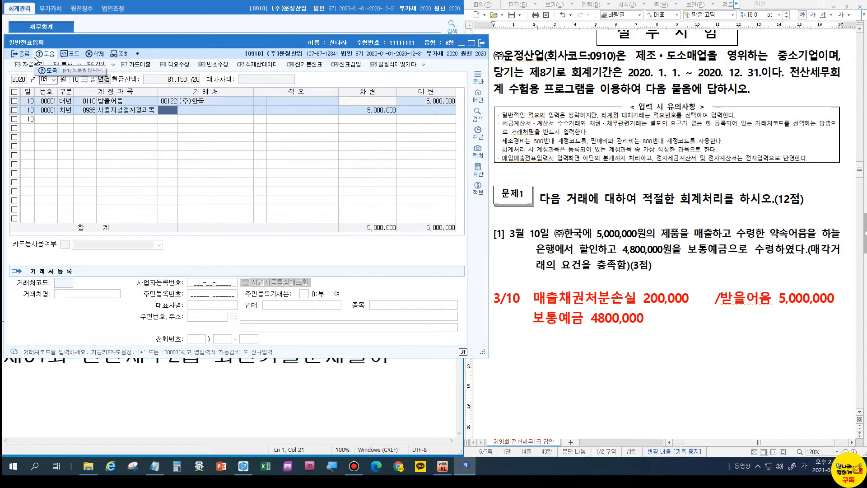
Debit 0956 매출채권처분손실 200,000 and 0103 보통예금 4,800,000.
key("Left")
type("매출")
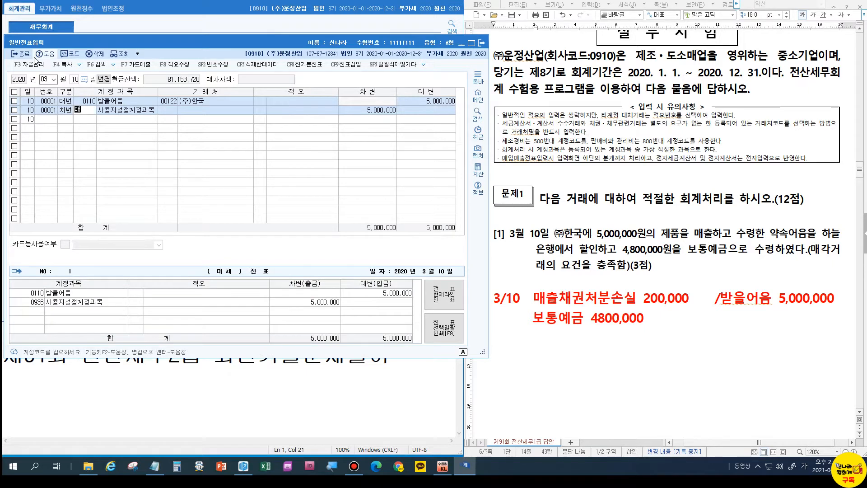
key("Return")
key("Down")
key("Down")
key("Down")
key("Down")
key("Down")
key("Down")
key("Down")
key("Down")
key("Down")
key("Down")
key("Down")
key("Down")
key("Down")
key("Down")
key("Down")
key("Down")
key("Down")
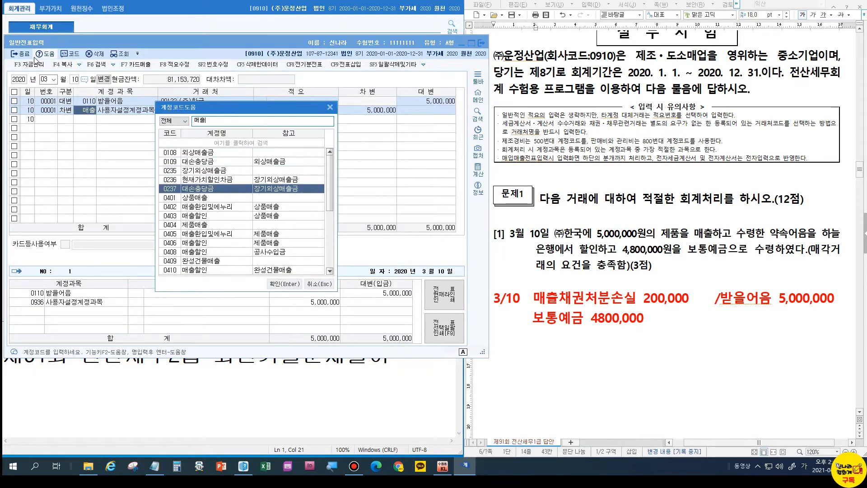
key("Down")
key("Down")
key("Down")
key("Down")
key("Down")
key("Down")
key("Down")
key("Down")
key("Down")
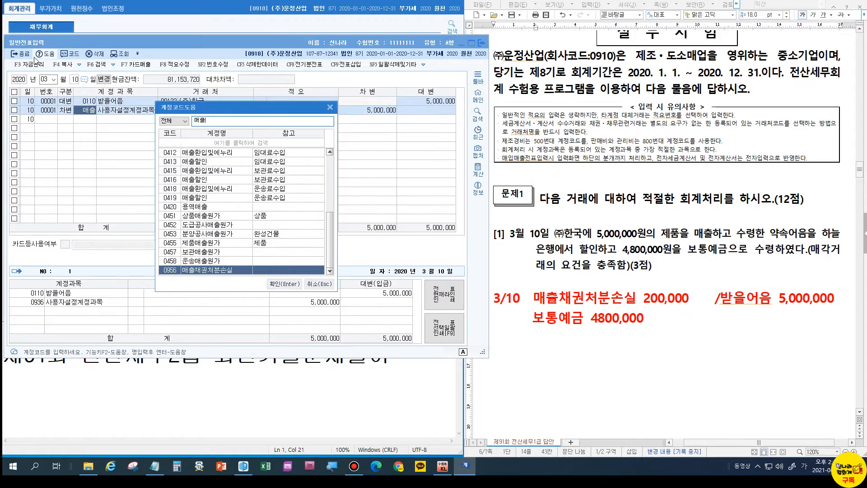
key("Return")
key("Return")
key("Return")
type("200,000")
key("Return")
type("3")
key("Return")
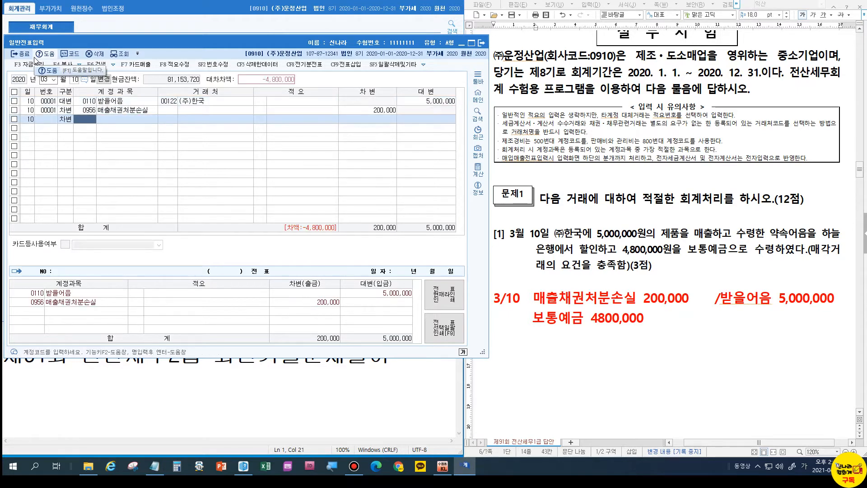
type("103")
key("Return")
key("Return")
key("Return")
key("Return")
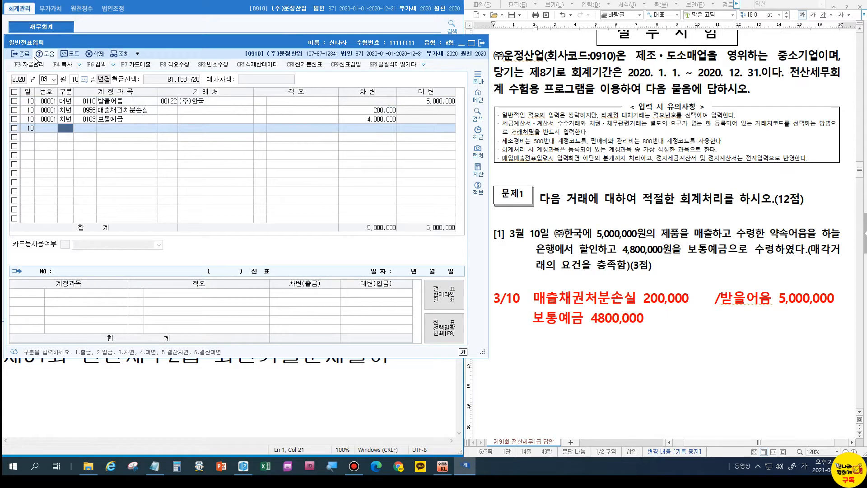
left_click(581, 248)
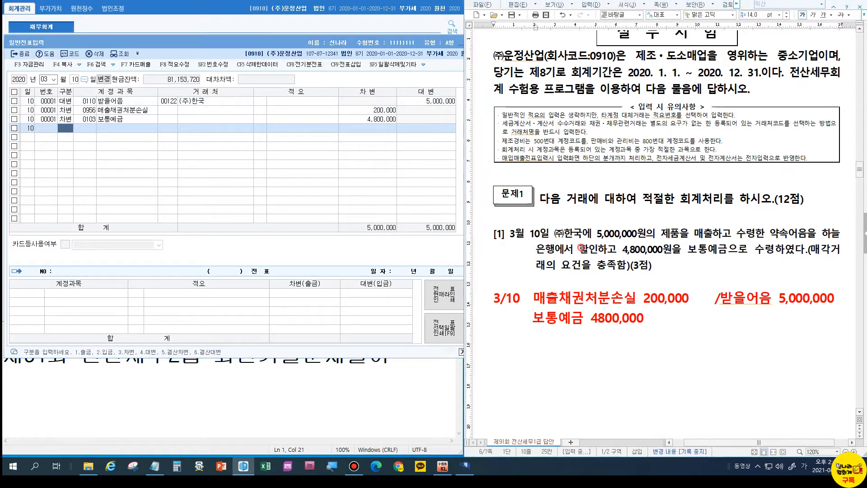
Highlight the 2020.03.16. cell of the schedule table with a yellow fill.
right_click(581, 248)
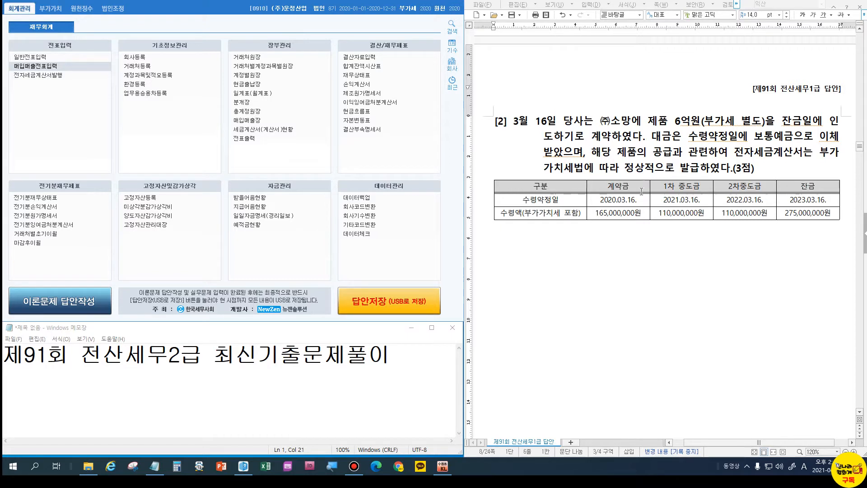
left_click(613, 199)
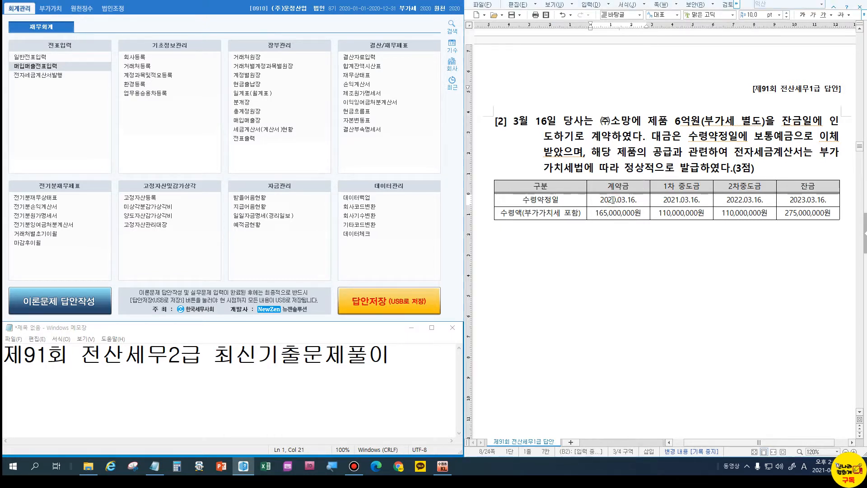
key("F5")
key("l")
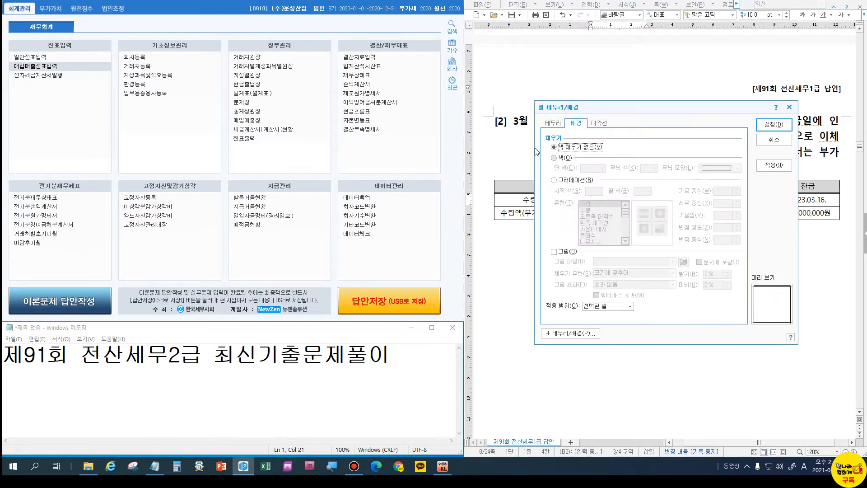
left_click(555, 157)
left_click(591, 168)
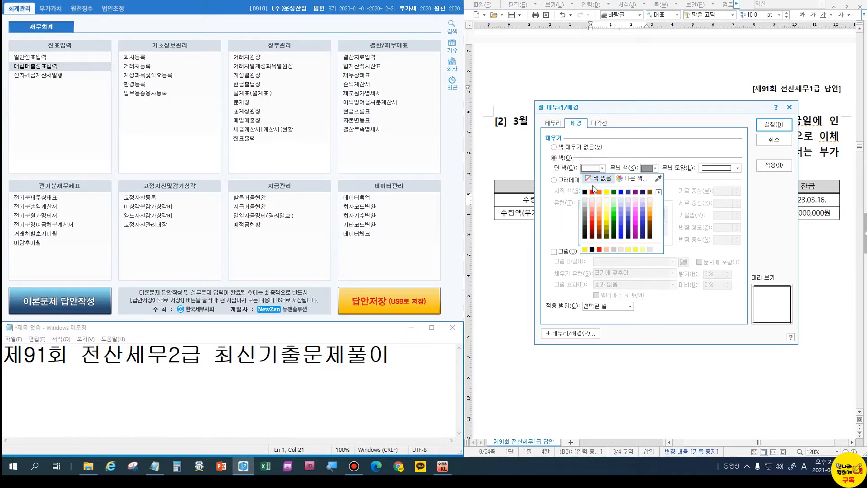
left_click(607, 192)
left_click(774, 125)
left_click(667, 259)
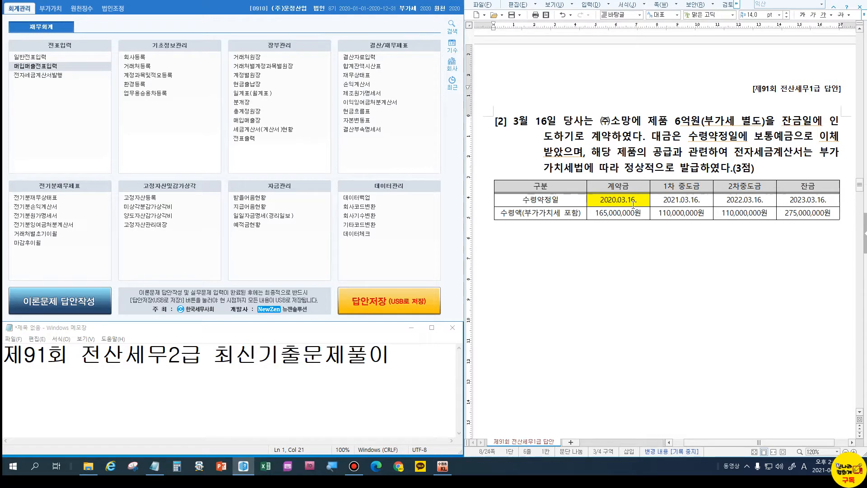
Point out the 2021.03.16., 2nd interim and balance payment date cells.
left_click(685, 199)
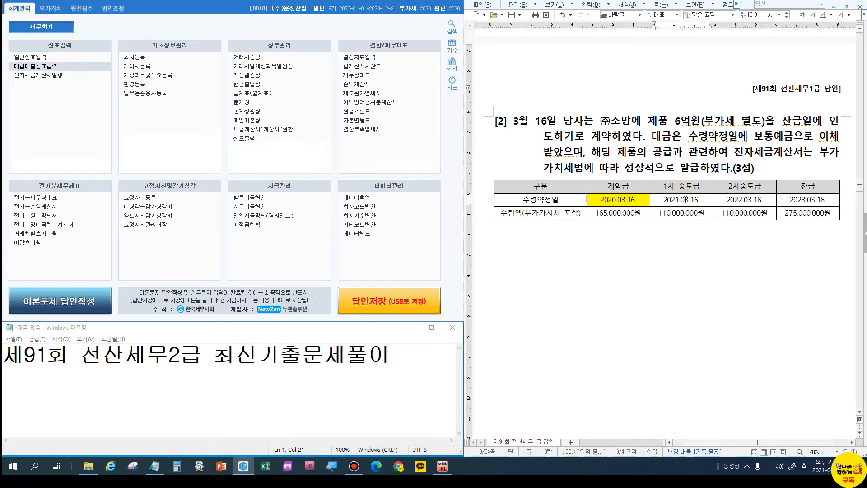
left_click(734, 197)
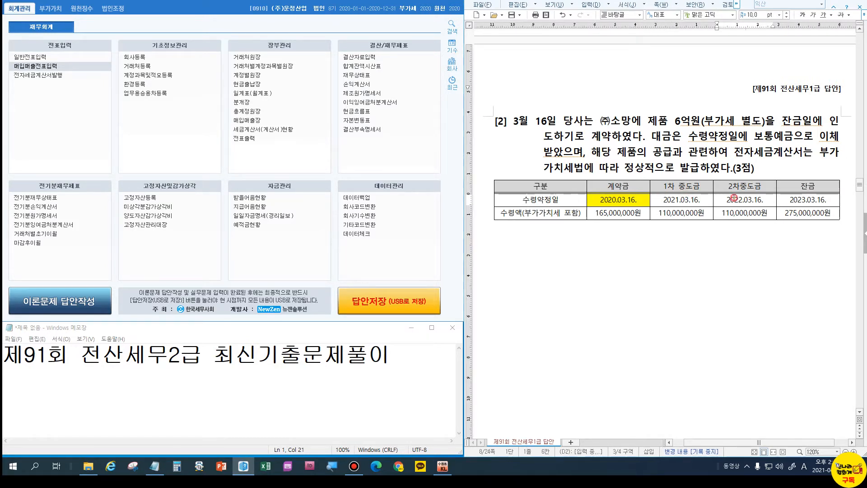
left_click(785, 200)
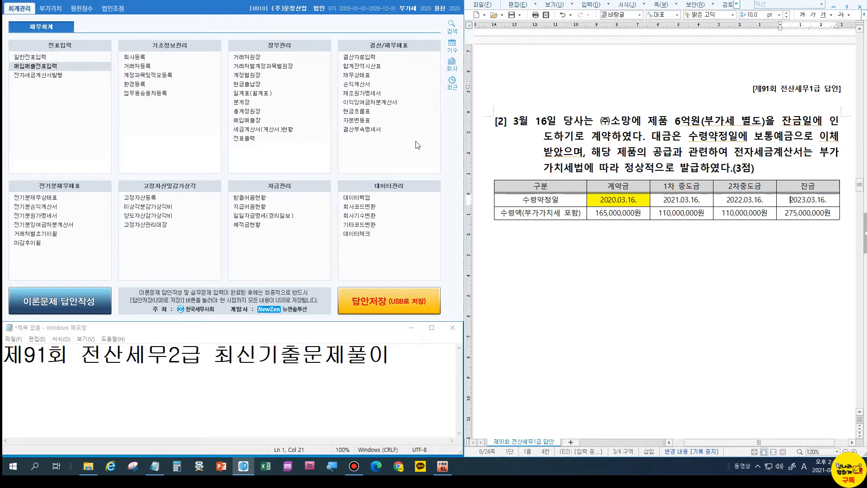
Start a 매입매출전표입력 voucher dated March 16 with sales type 11.
left_click(68, 64)
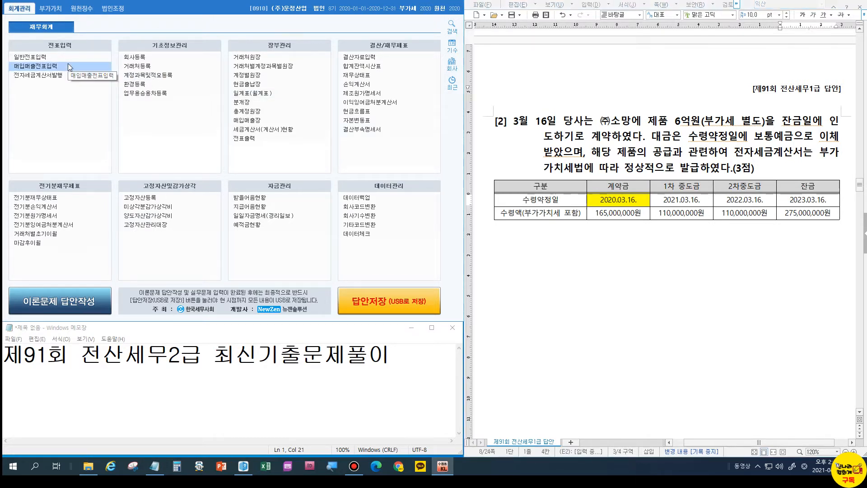
type("3")
key("Return")
type("16")
key("Return")
type("11")
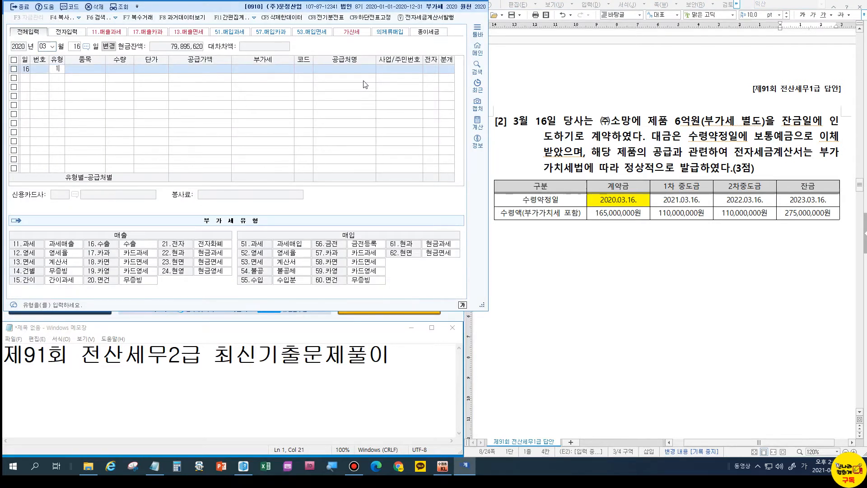
key("Return")
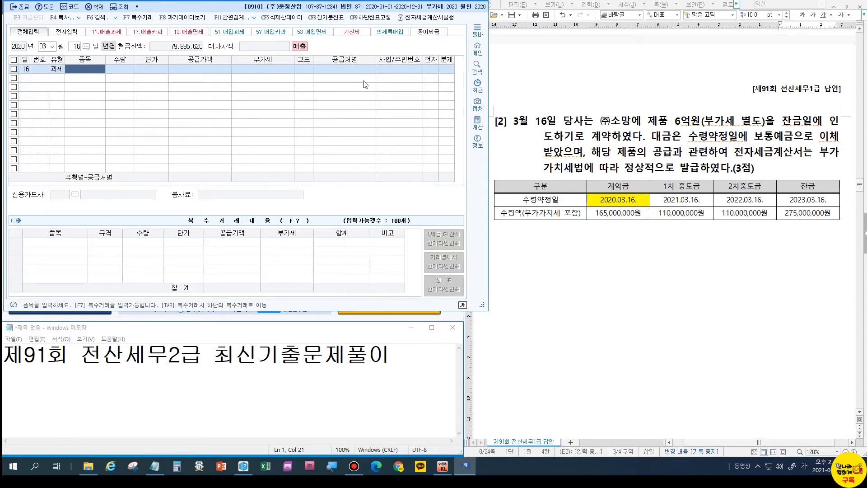
Enter item 제품계약금 with supply 150,000,000 and 15,000,000 VAT.
type("제품")
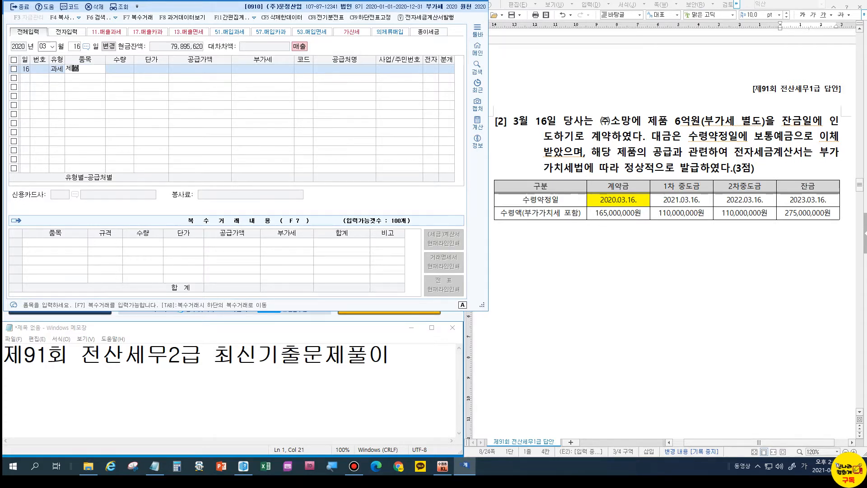
key("Return")
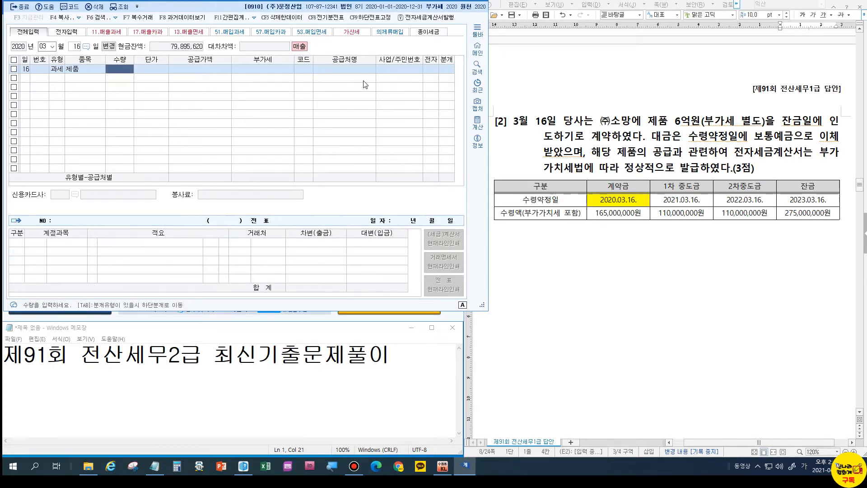
key("Left")
type("제품ㄱ")
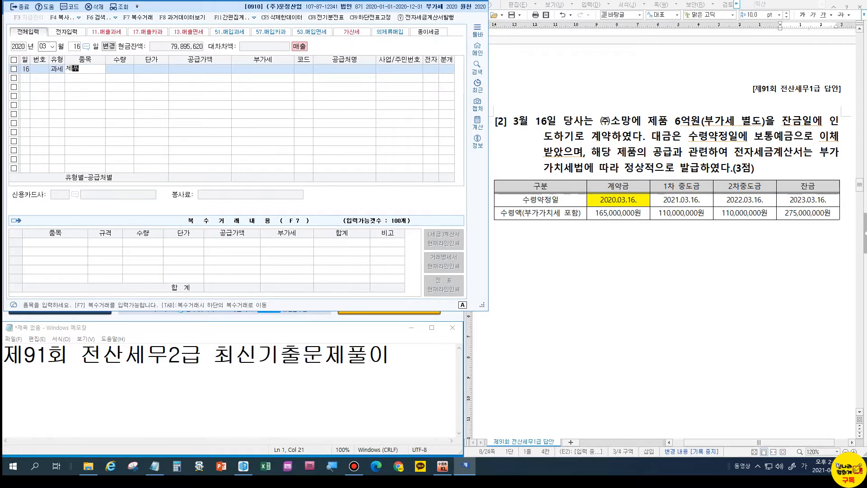
type("계약금")
key("Return")
key("Return")
key("Return")
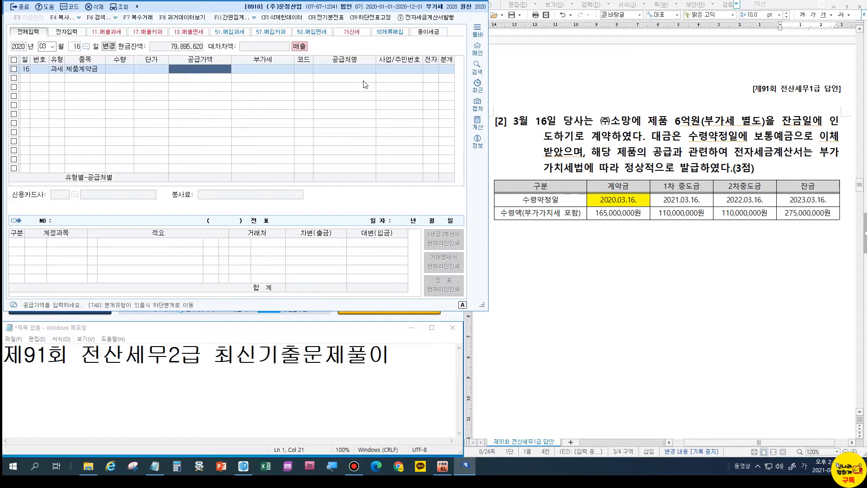
type("150,000,000")
key("Return")
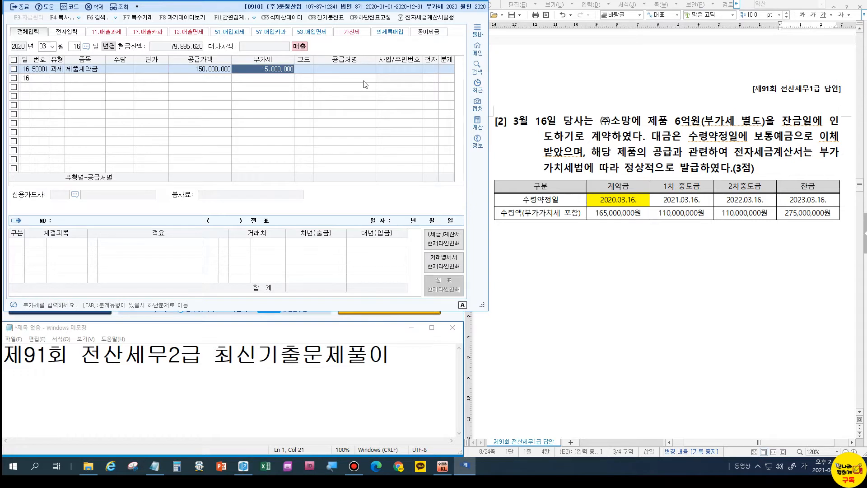
key("Return")
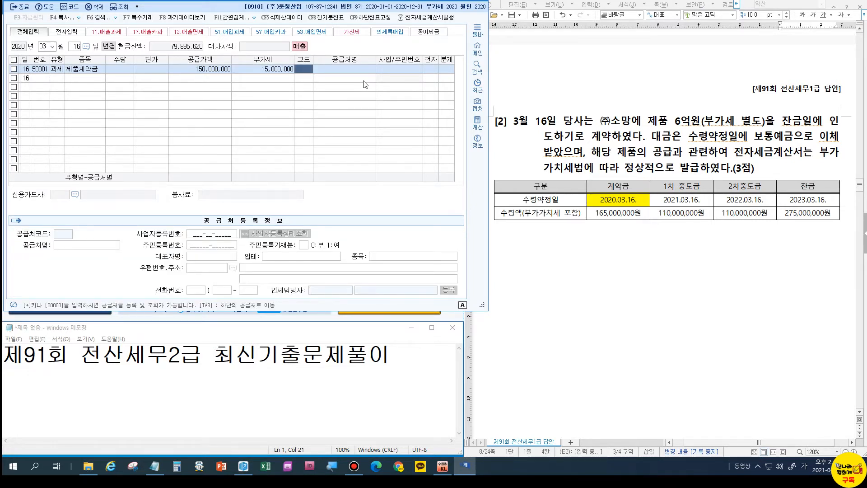
Set customer (주)소망, electronic invoice 1, and mixed journal type 3.
type("소망")
key("Return")
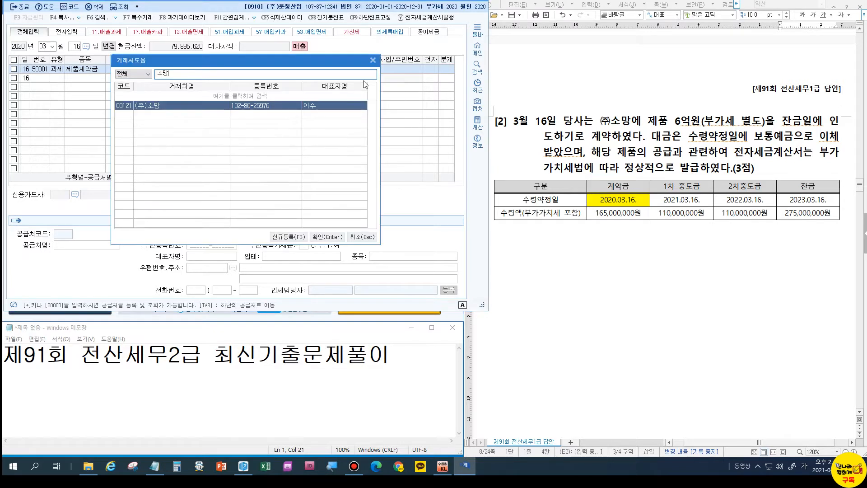
key("Return")
key("Return")
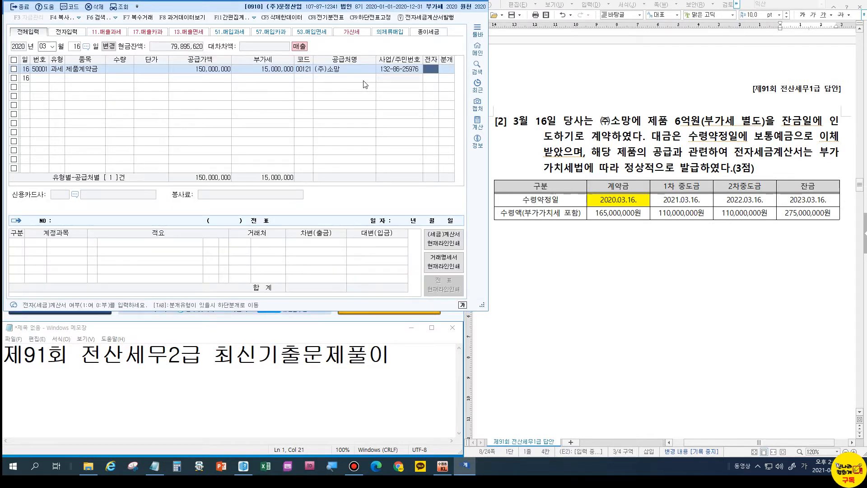
type("1")
key("Return")
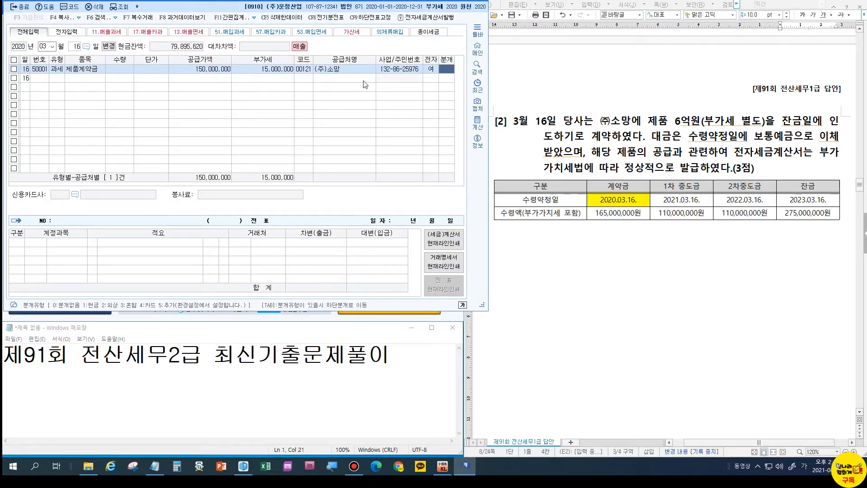
type("3")
key("Return")
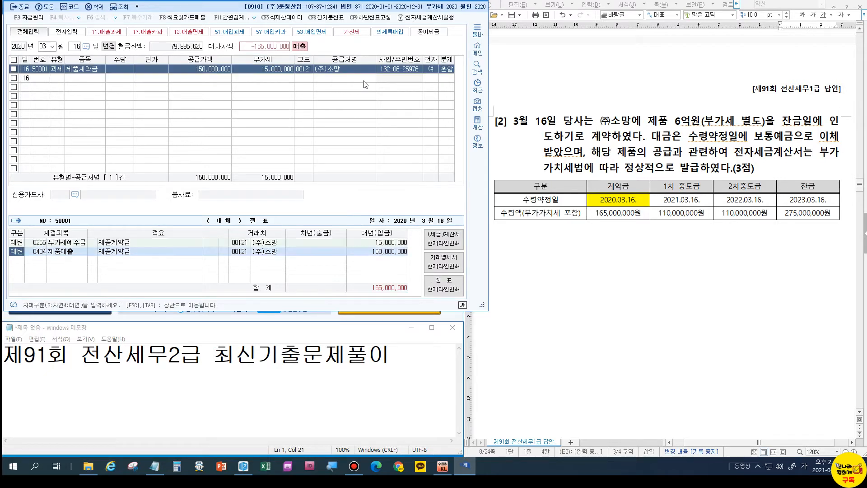
Change the credit account to 259 선수금 and add a 103 보통예금 debit of 165,000,000.
key("Return")
type("259")
key("Return")
key("Return")
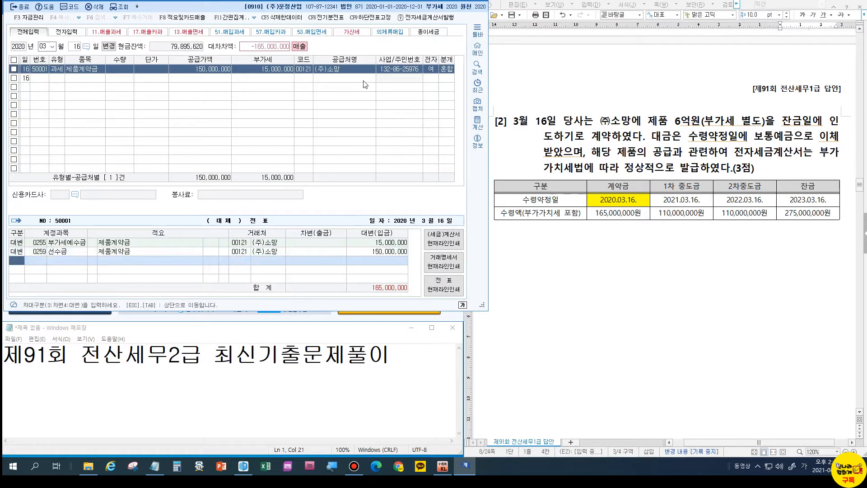
type("3")
key("Return")
type("103")
key("Return")
key("Return")
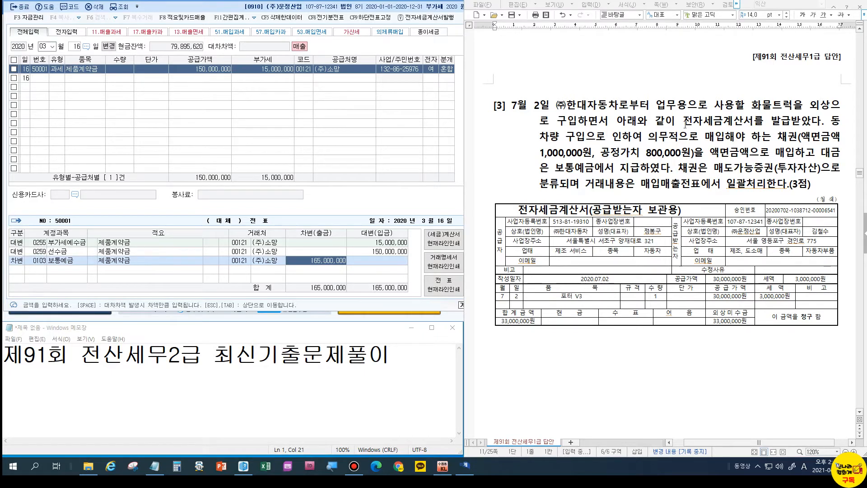
left_click_drag(682, 122, 789, 122)
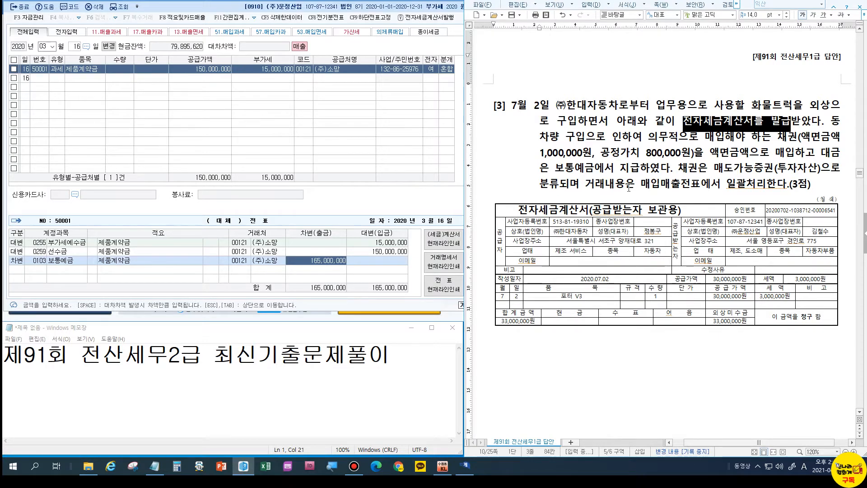
Start the answer notes with '7/2 유형 51' and 차량운반구 30,000,000.
left_click(652, 353)
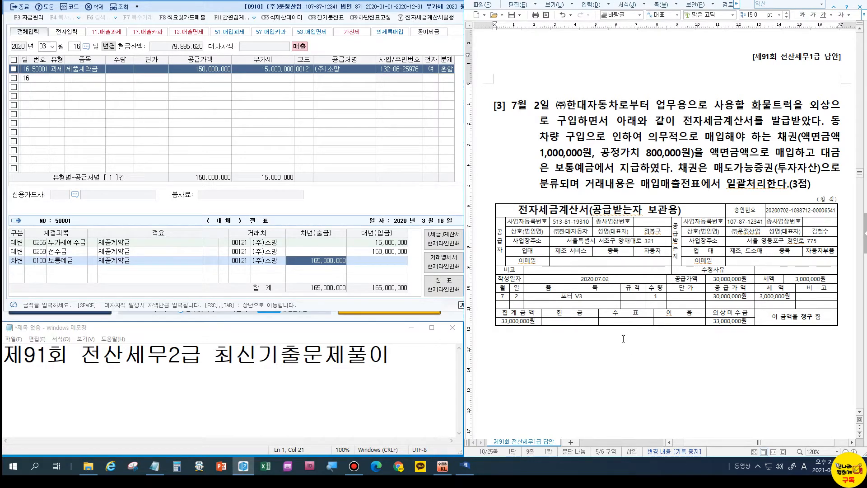
key("Return")
type("7/2")
type("유")
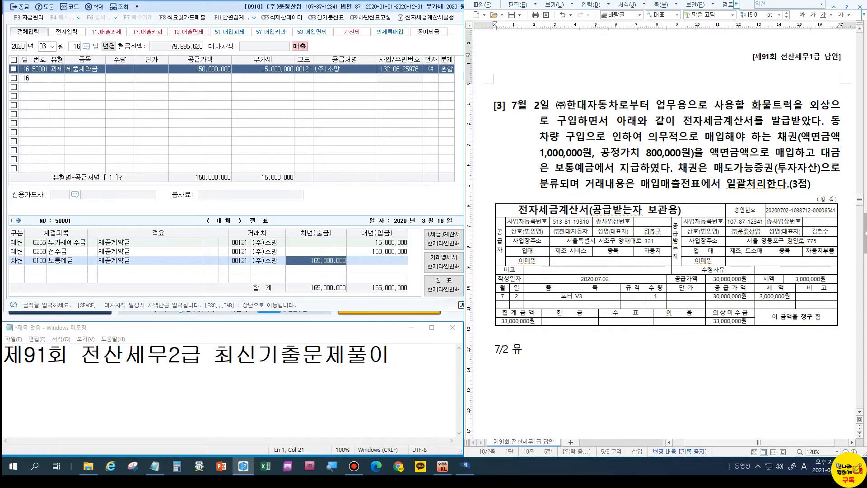
type("형 51")
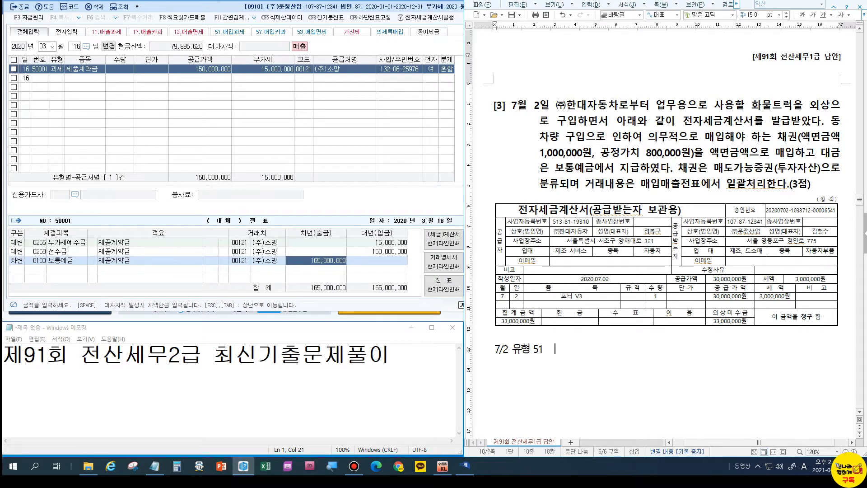
key("Return")
type("/")
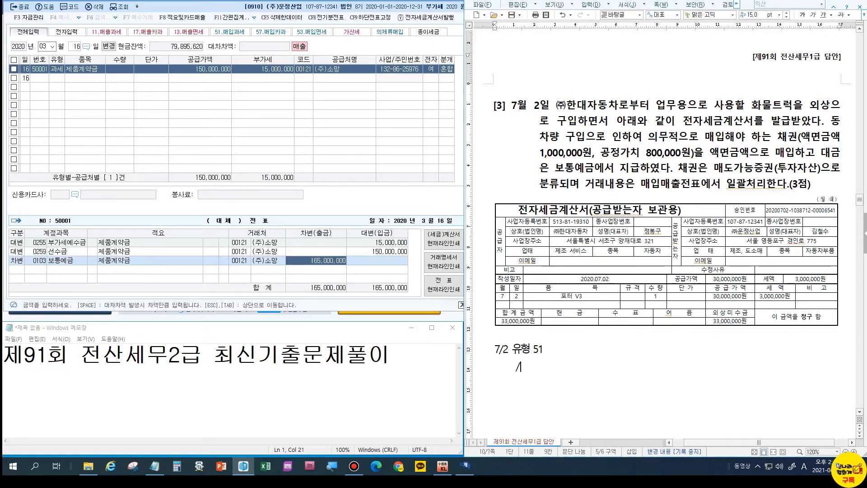
key("Left")
key("Left")
key("Left")
key("Left")
key("Left")
type("차량운반구")
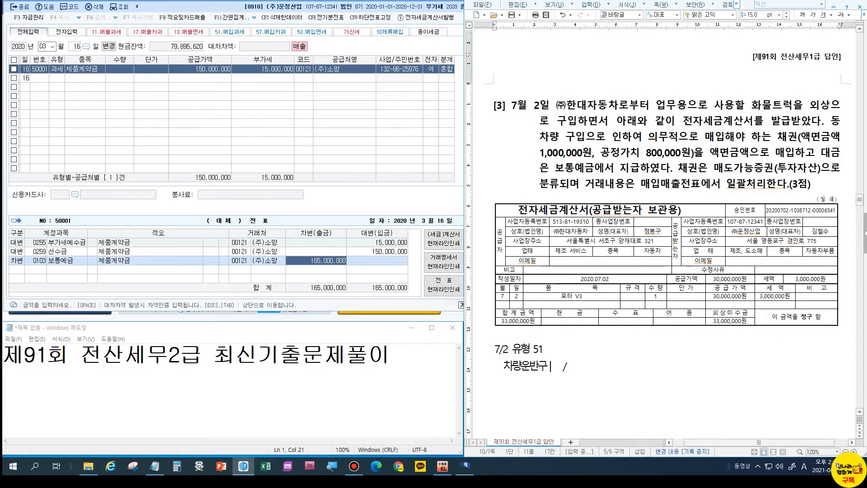
type(" 30,000,000")
Add answer lines for 부대금 3,000,000 and 매도가능증권 800,000.
key("End")
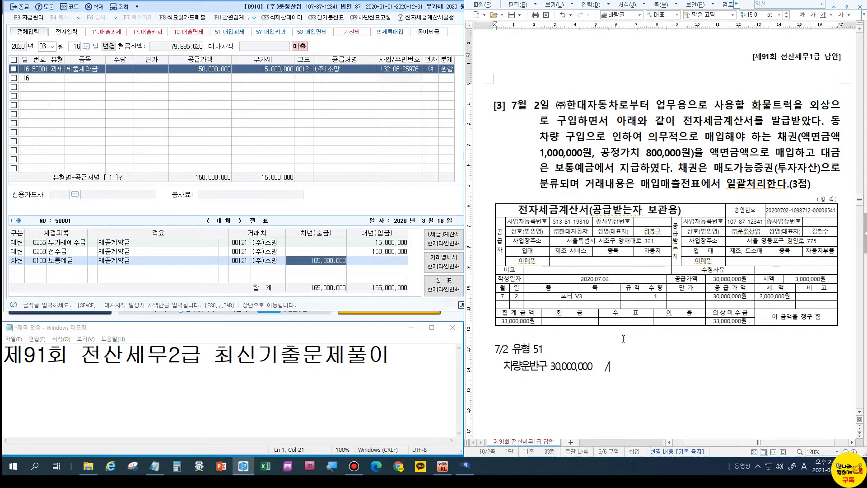
key("Return")
type("부대금     ")
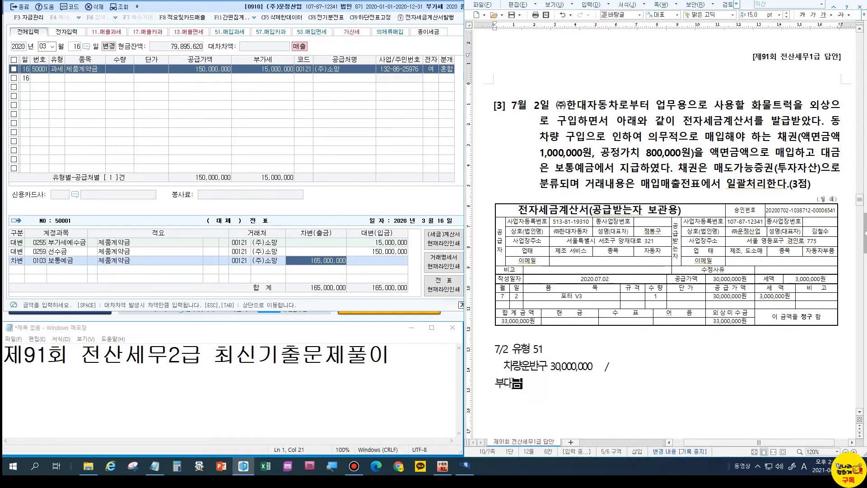
type("    3")
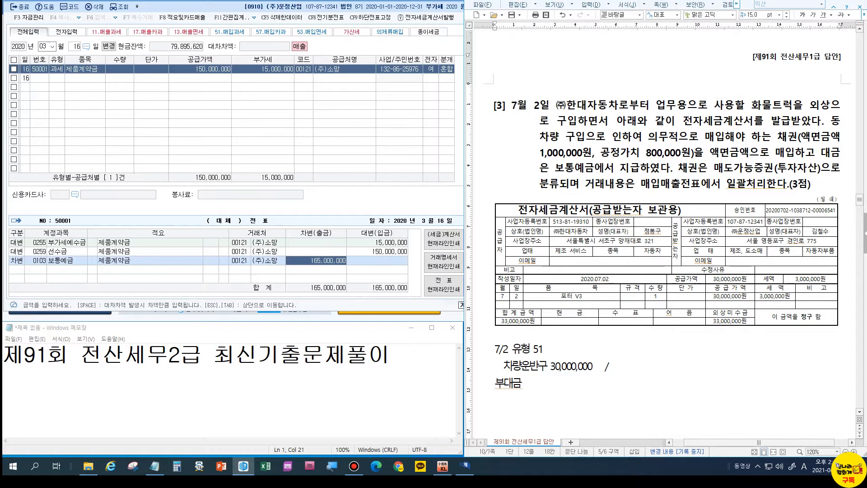
type(",000,000")
key("Return")
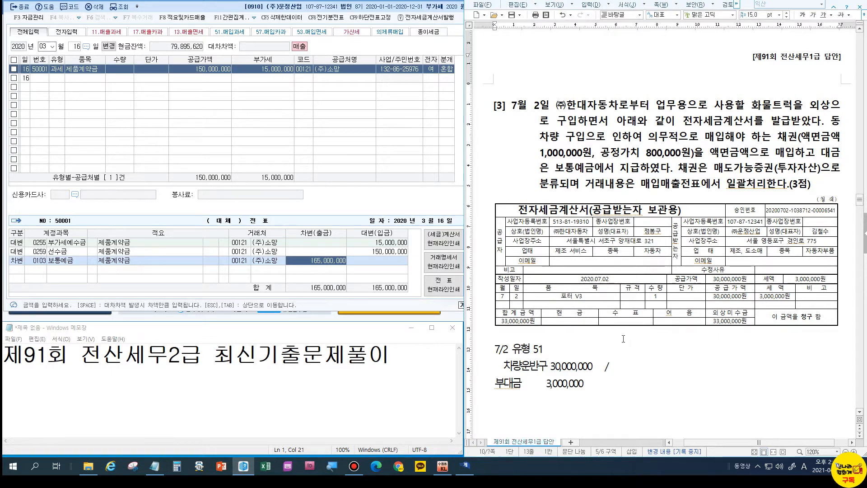
type("매도가느")
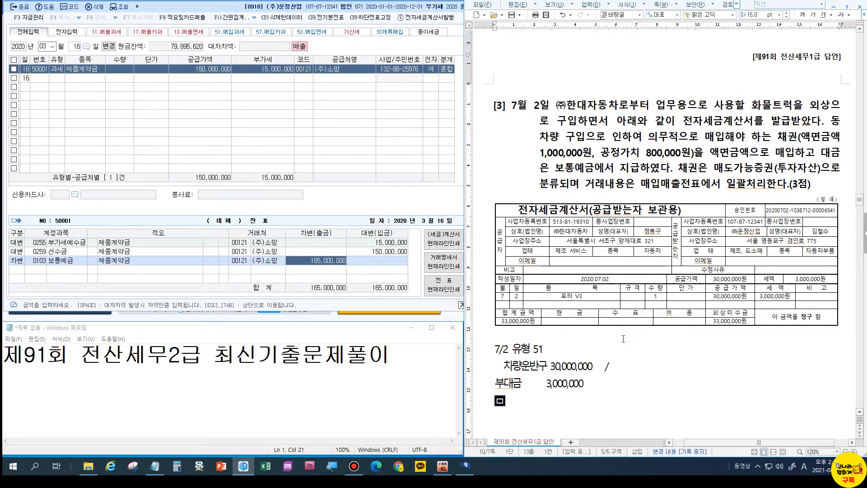
type("능증권")
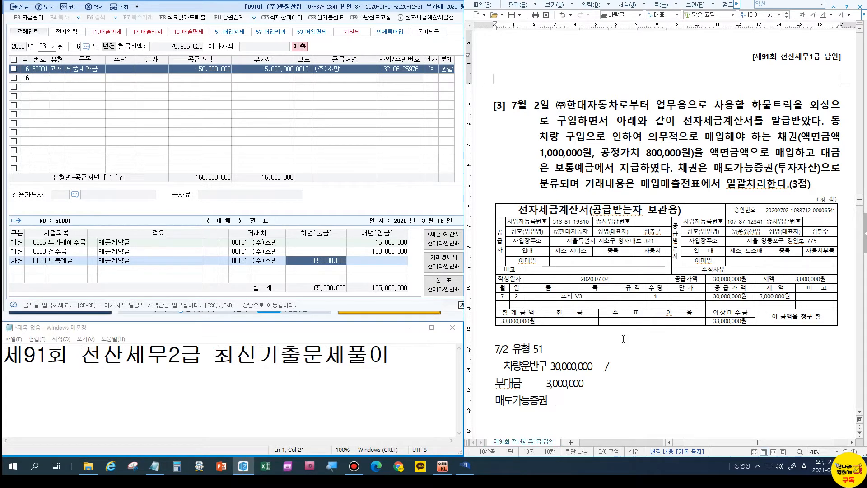
type("800,000")
Correct the 차량운반구 amount to 30,200,000.
key("Up")
key("Left")
key("Left")
key("Up")
key("Left")
key("Delete")
type("2")
Add credits 보통예금 1,000,000, 부대금 3,000,000 and 미지급금 33,000,000.
key("End")
type("보통예금")
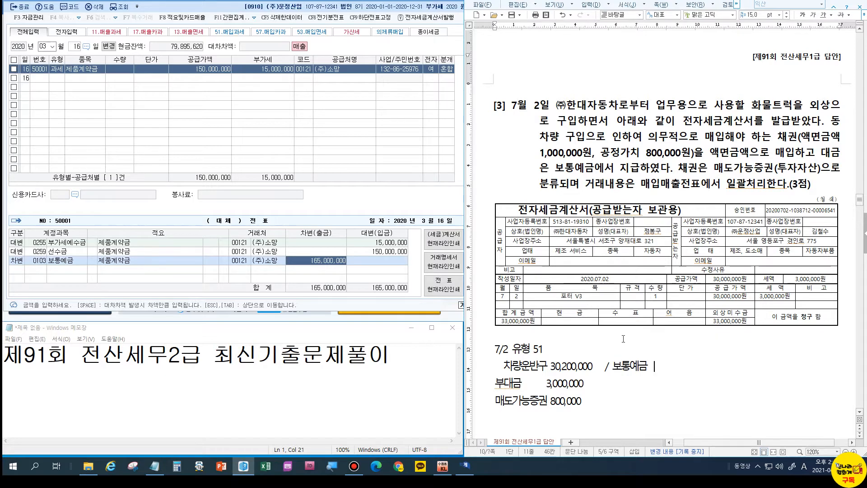
left_click(622, 382)
type("미지급금")
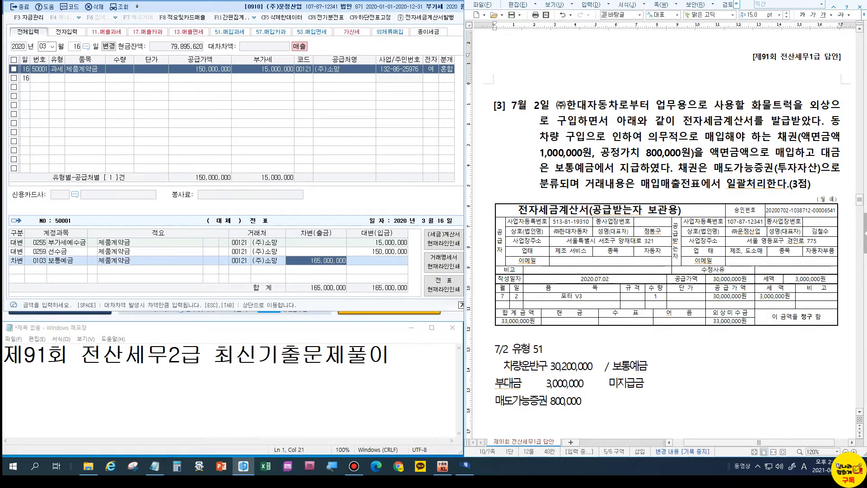
left_click(740, 153)
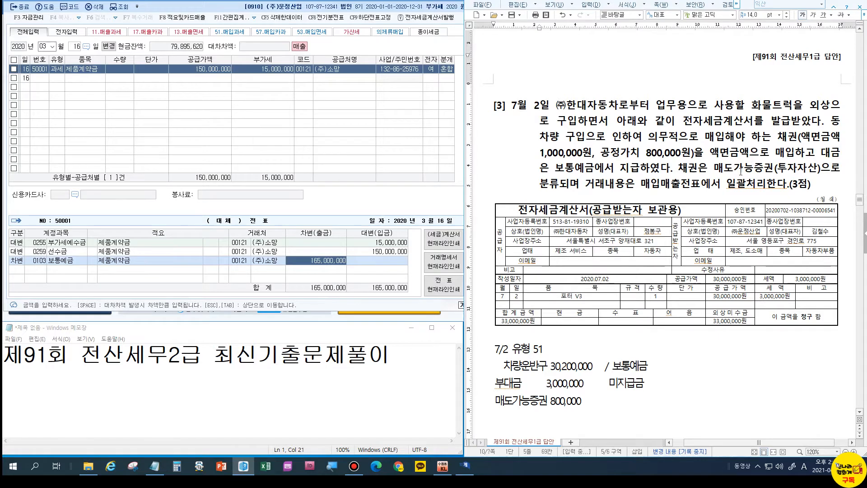
left_click(660, 365)
type("1")
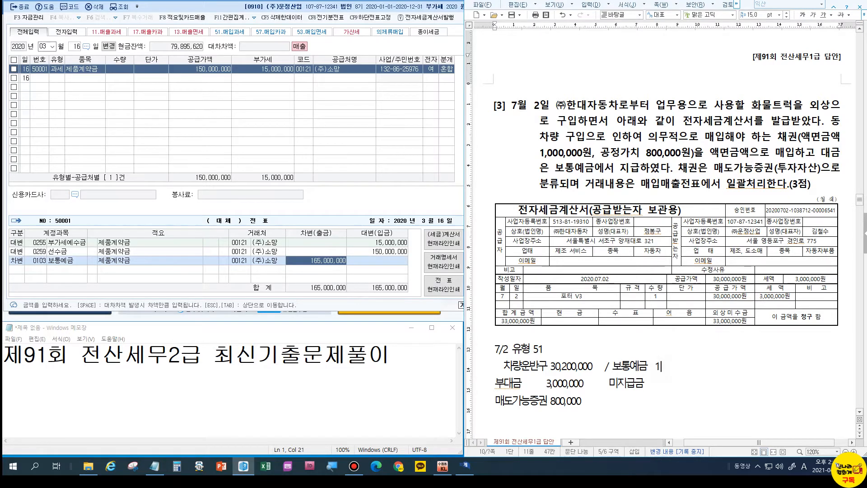
type(",000,000 부대금")
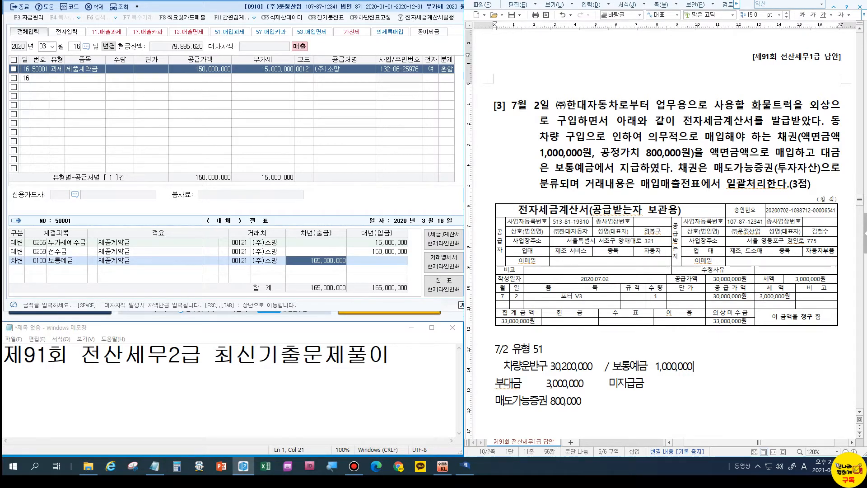
type(" 3,000,000 미지급금 33,000,000")
Format the three 7/2 answer lines as 20 pt red text.
left_click_drag(588, 406, 474, 372)
key("alt+shift+e")
key("alt+shift+e")
key("alt+shift+e")
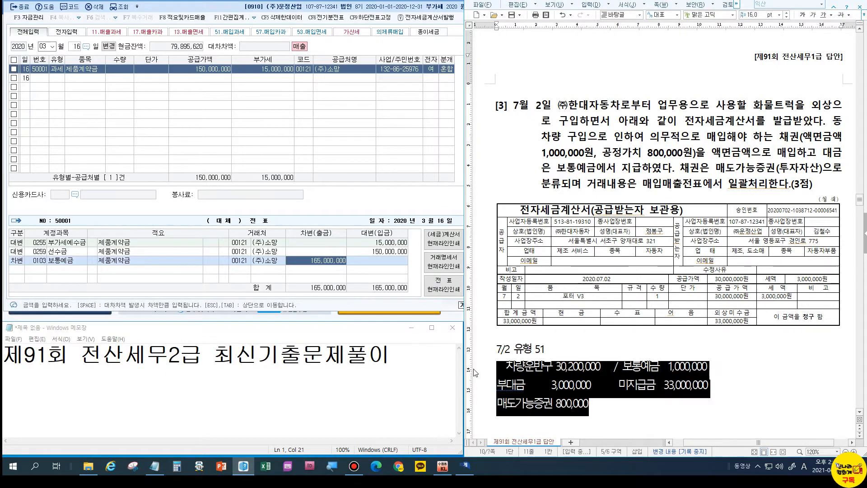
key("alt+shift+e")
key("alt+shift+e")
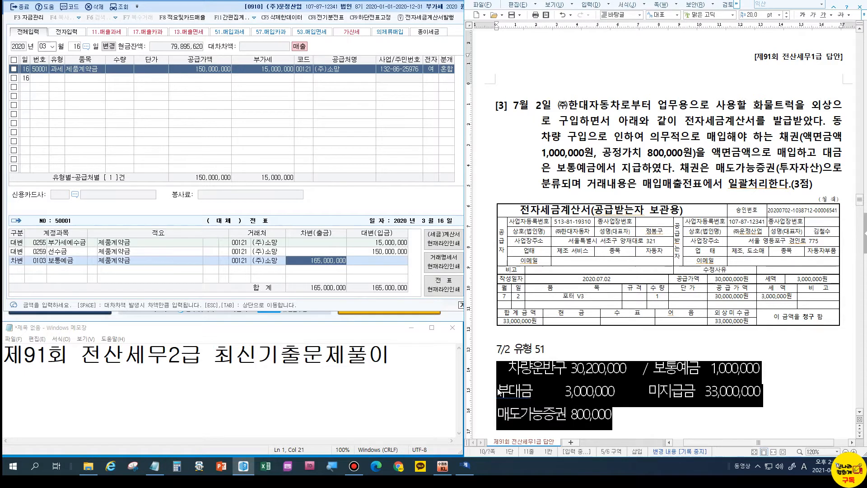
key("ctrl+m")
key("r")
left_click(525, 397)
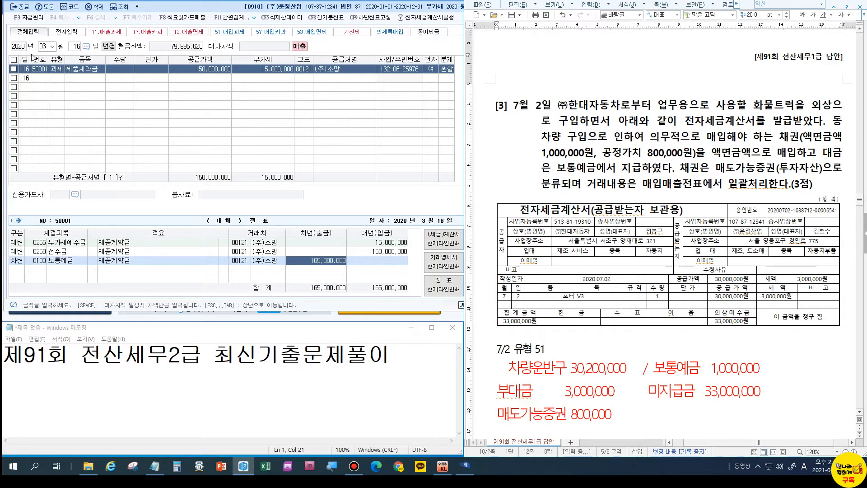
left_click(43, 47)
Enter a 07/02 type 51 purchase of 화물트럭 for 30,000,000 plus 3,000,000 VAT.
type("072")
key("Return")
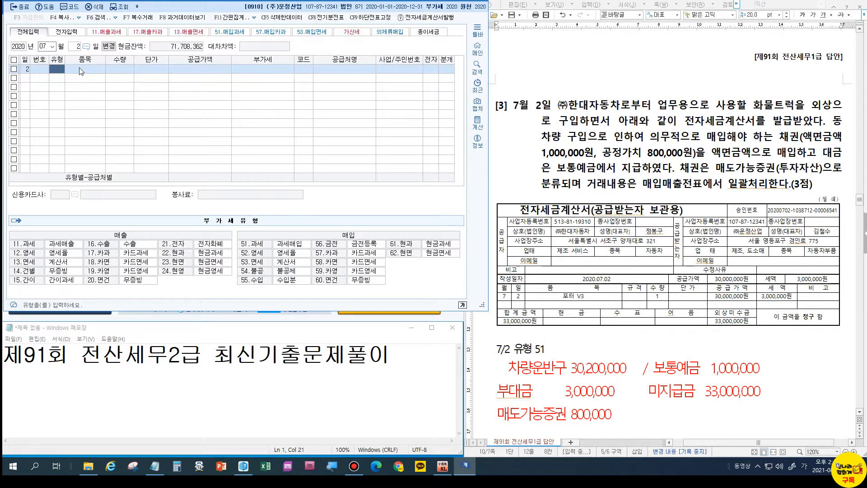
type("51")
key("Return")
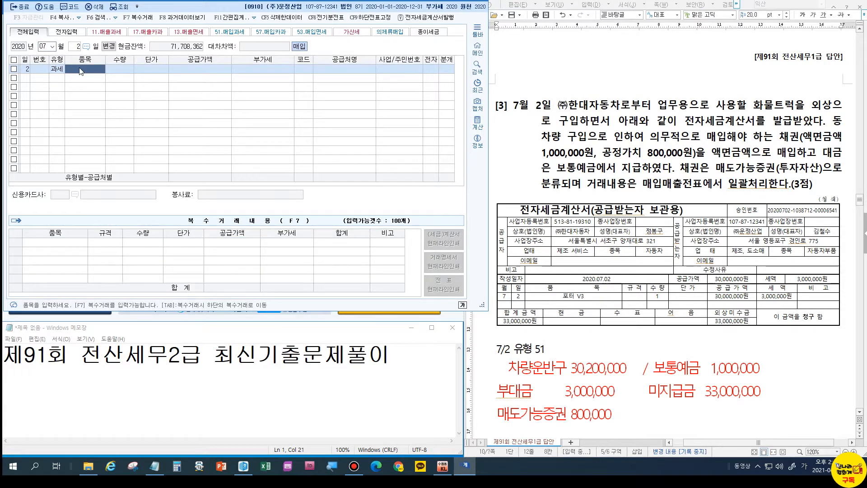
type("ㅎ")
type("화물트럭")
key("Return")
key("Return")
key("Return")
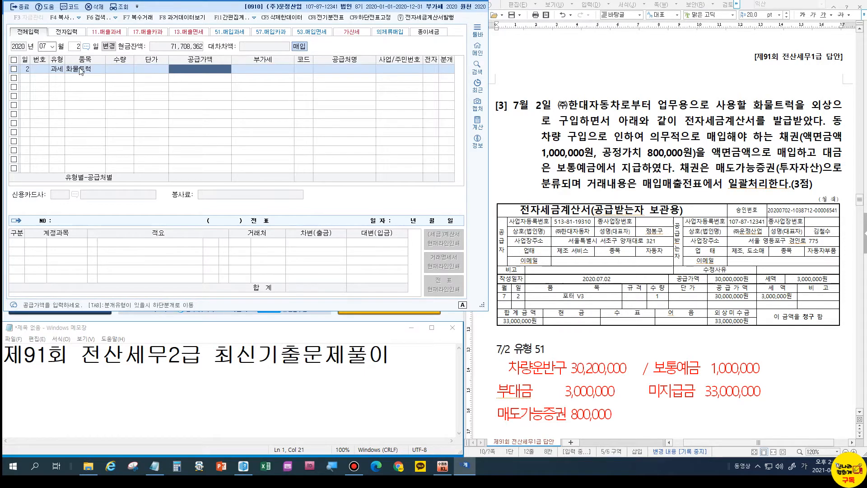
type("30000000")
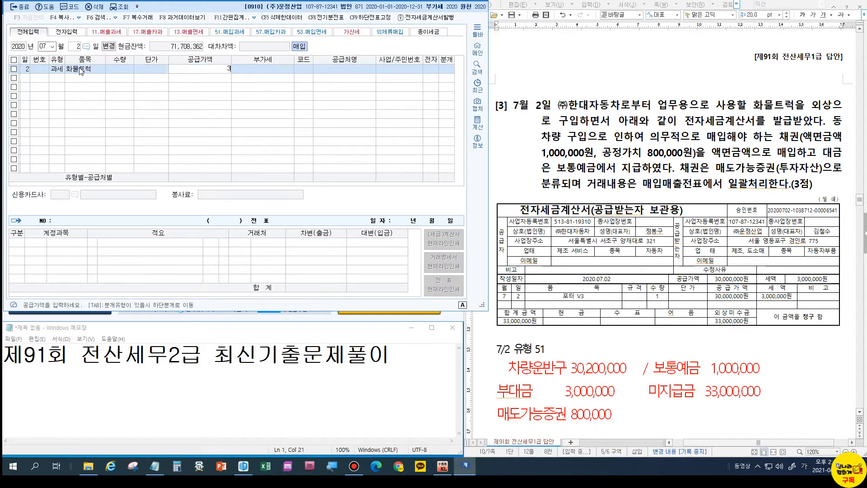
key("Return")
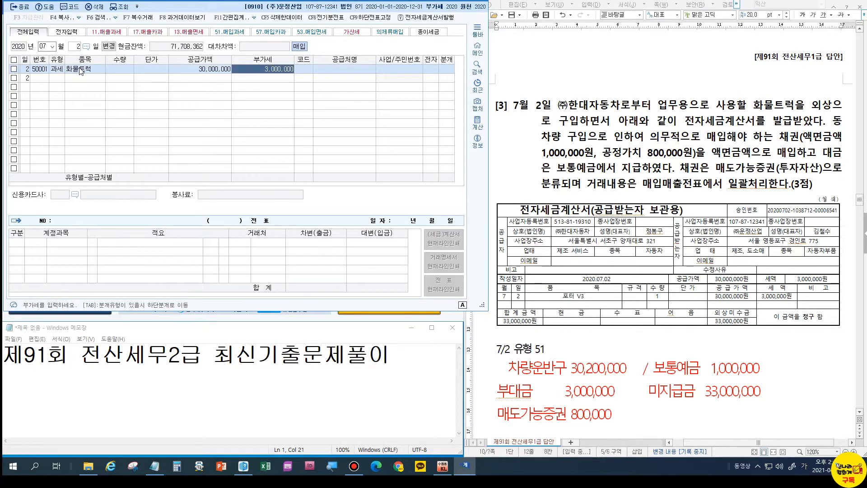
key("Return")
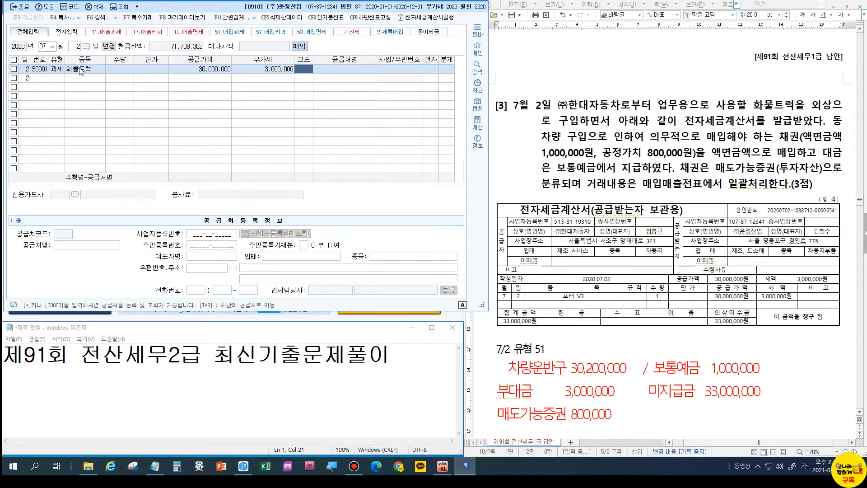
Set supplier (주)한대자동차, electronic invoice 1, and mixed journal type 3.
type("씨")
key("BackSpace")
type("ㅘㅇ개")
key("Return")
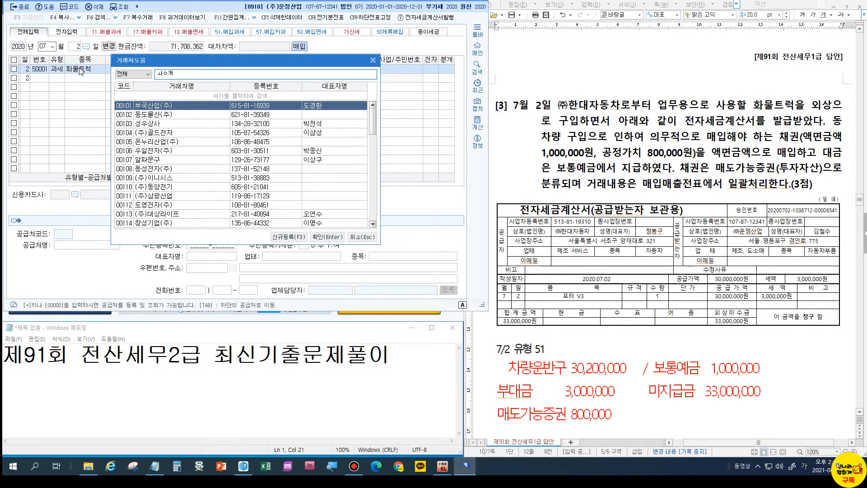
type("한대")
key("BackSpace")
key("BackSpace")
key("BackSpace")
key("BackSpace")
key("BackSpace")
type("한대")
key("Return")
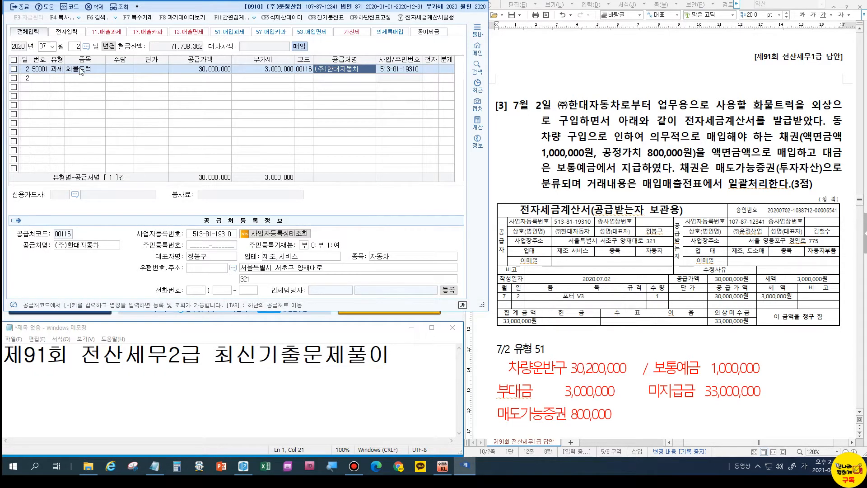
key("Return")
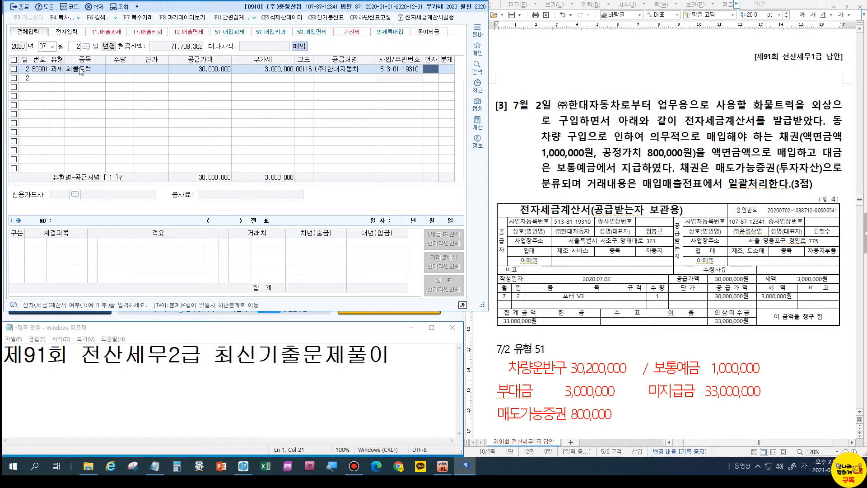
type("1")
key("Return")
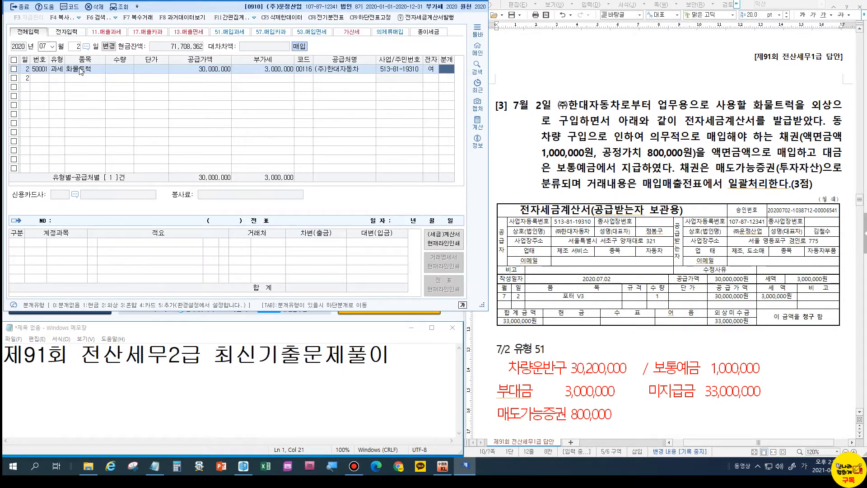
type("3")
key("Return")
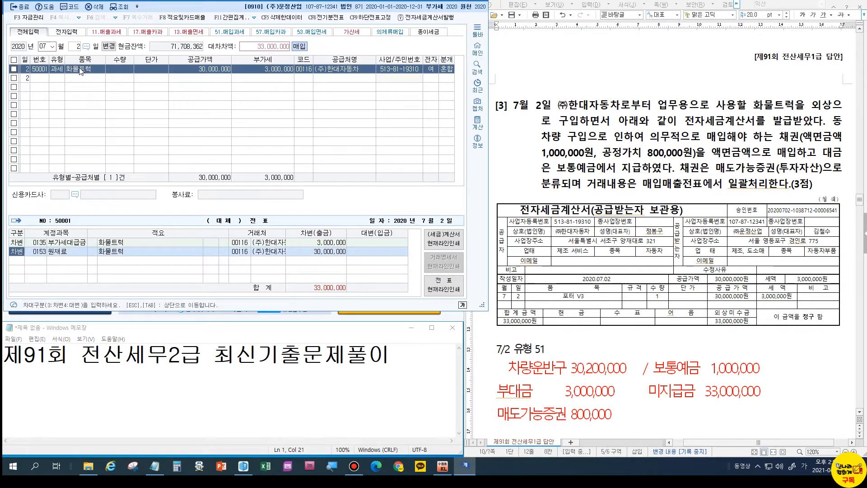
Replace the 원재료 line with 0208 차량운반구 debited 30,200,000.
key("Return")
type("208")
key("Return")
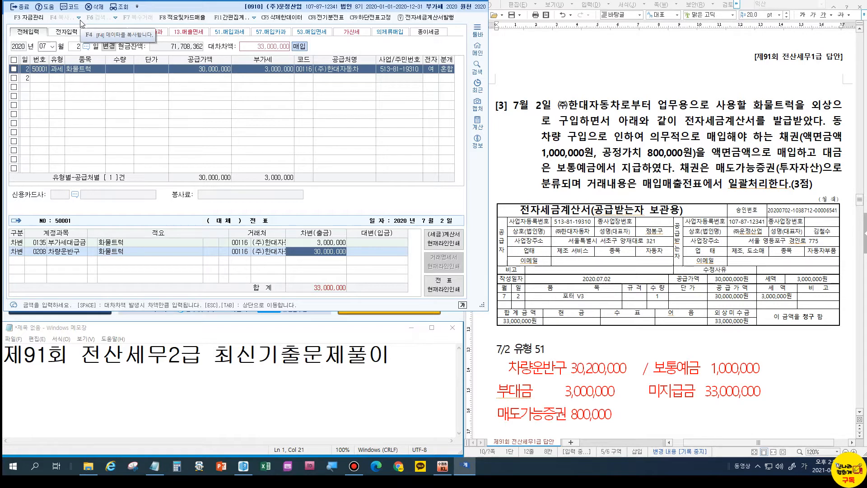
type("30,200")
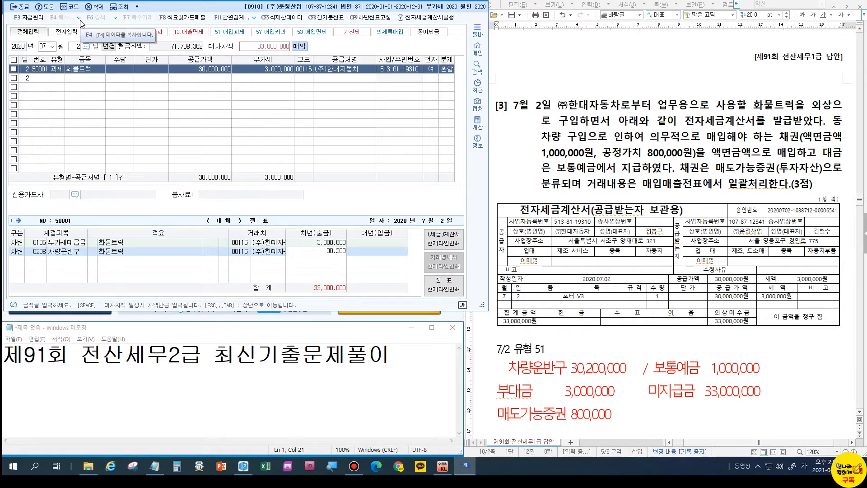
type(",000")
key("Return")
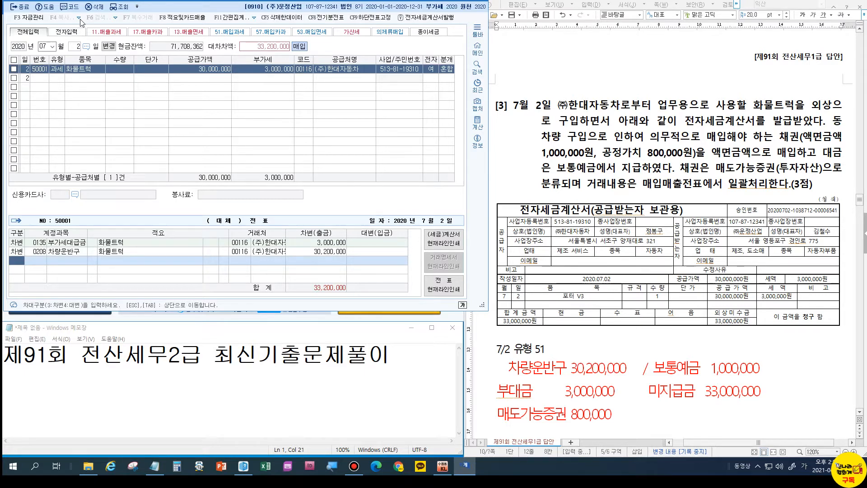
Add a debit line for 0178 매도가능증권 of 800,000.
key("3")
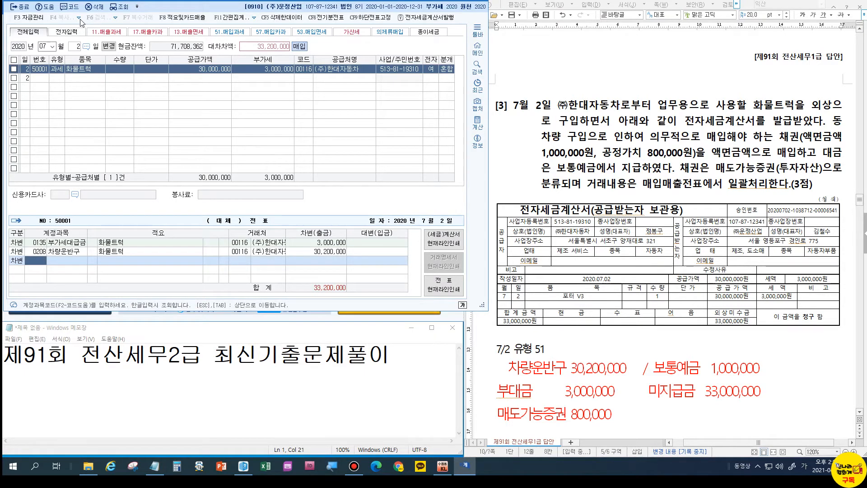
type("매도")
key("Return")
key("Down")
key("Return")
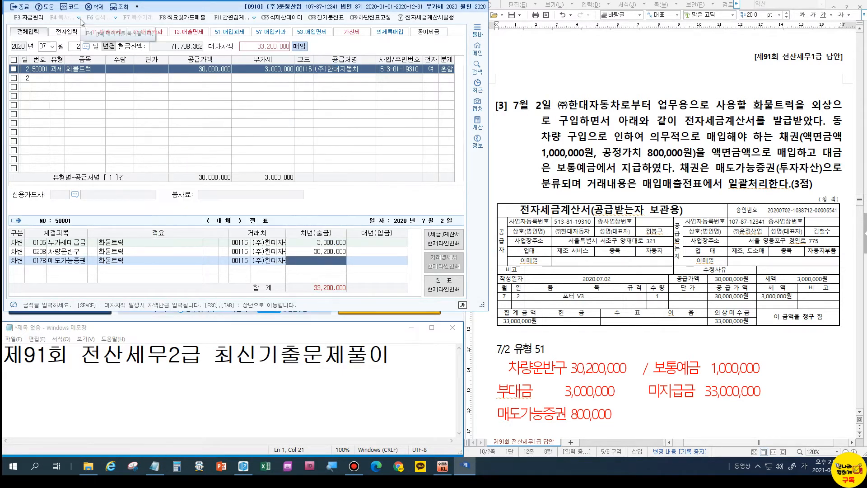
key("Left")
key("Left")
key("Left")
key("Left")
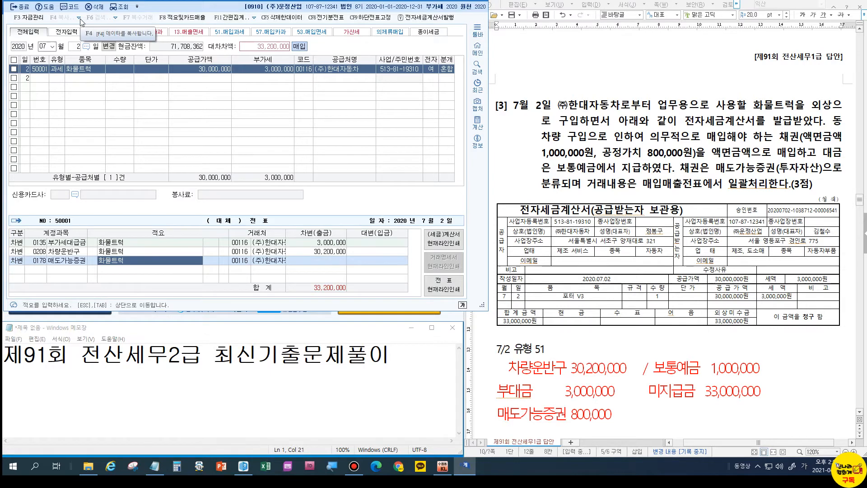
key("Left")
type("ㄴ")
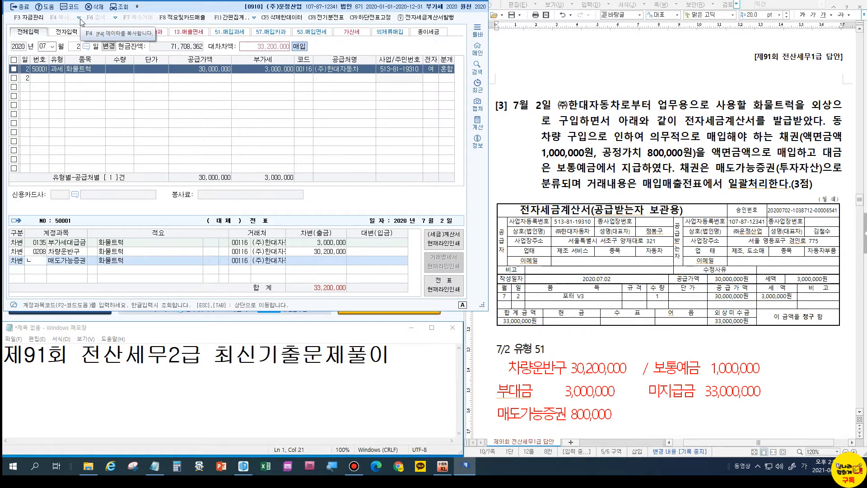
type("매도")
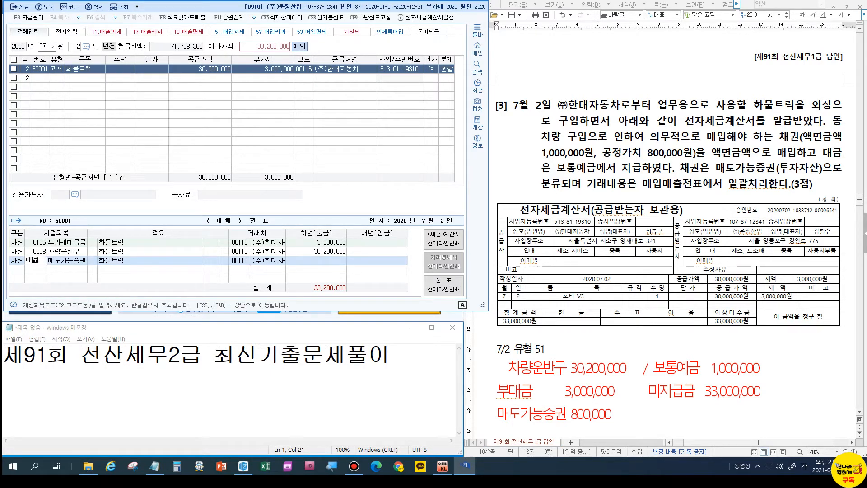
key("Return")
type("ㅣ")
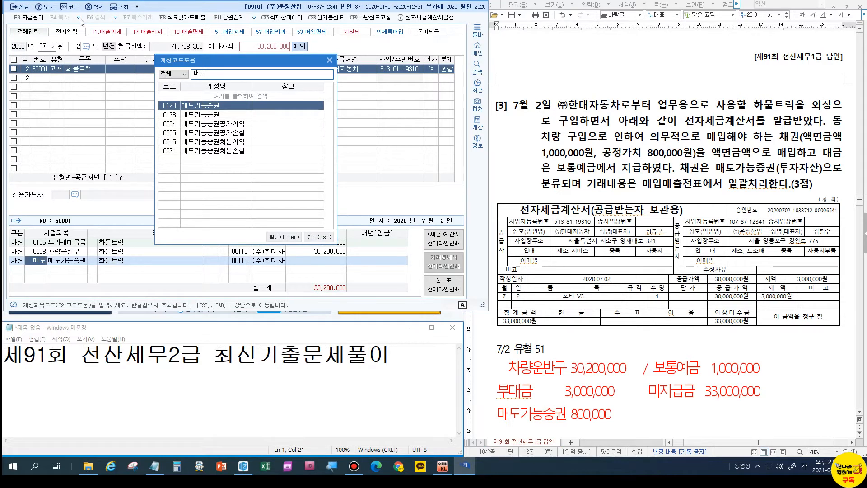
type("ㅣ")
key("Down")
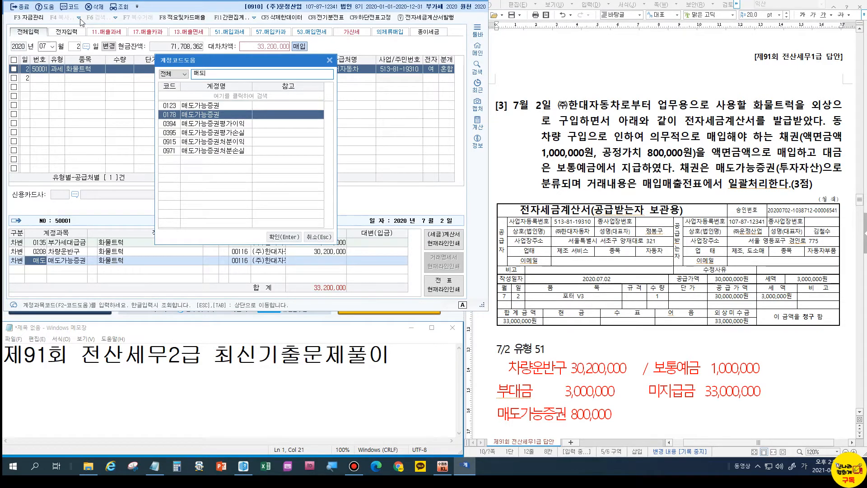
key("Return")
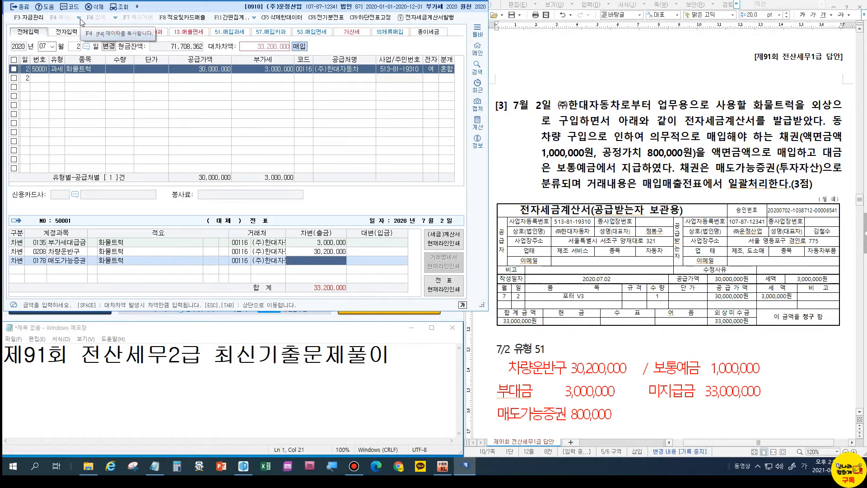
type("8000000")
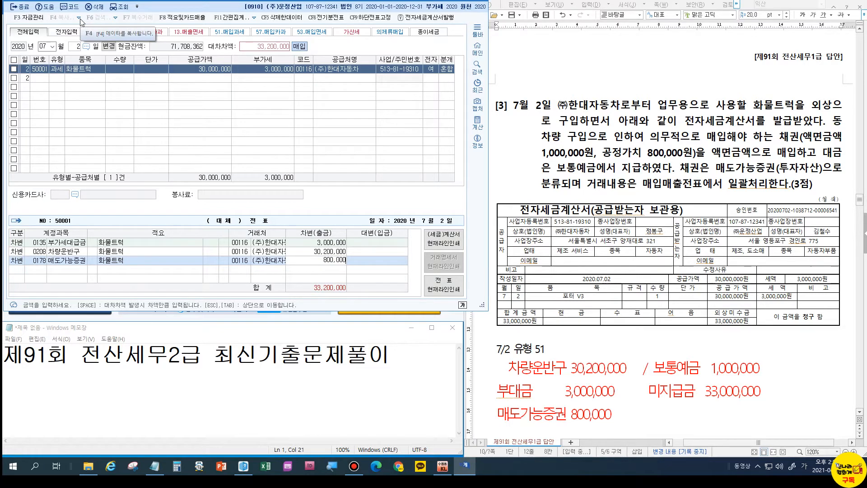
key("Return")
Credit 0103 보통예금 1,000,000 and 0253 미지급금 for the remaining balance.
type("4103")
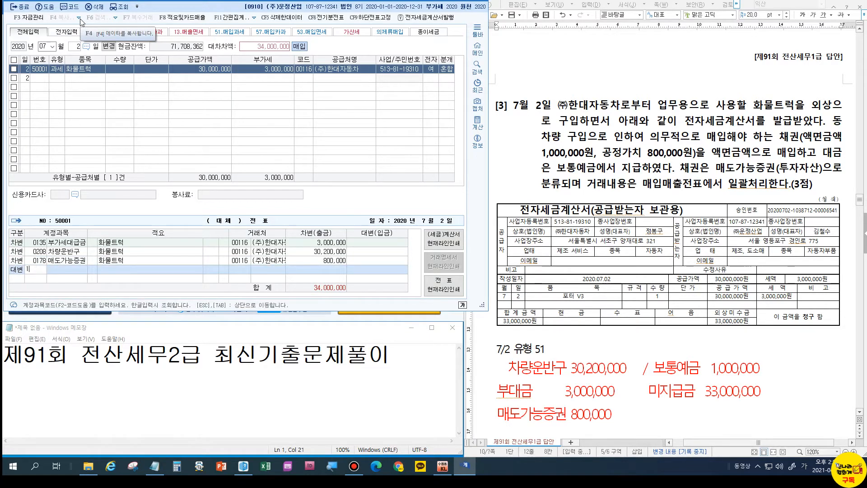
key("Return")
type("1000000")
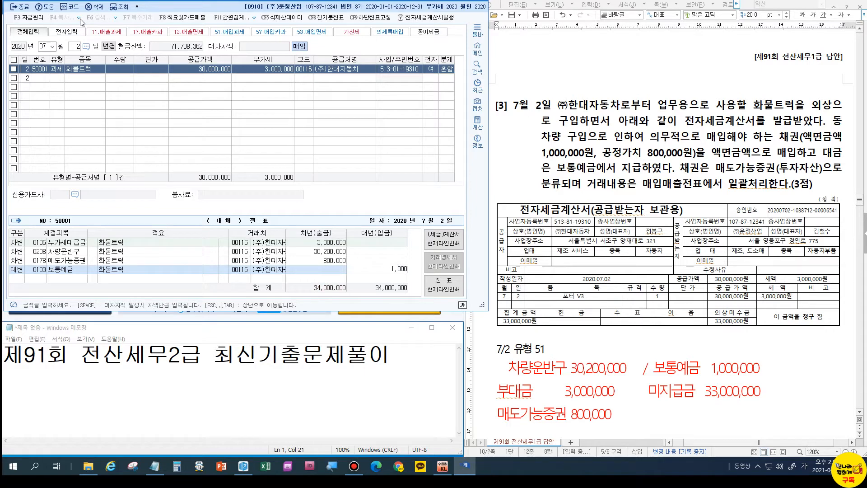
key("Return")
type("4")
key("Return")
type("253")
key("Return")
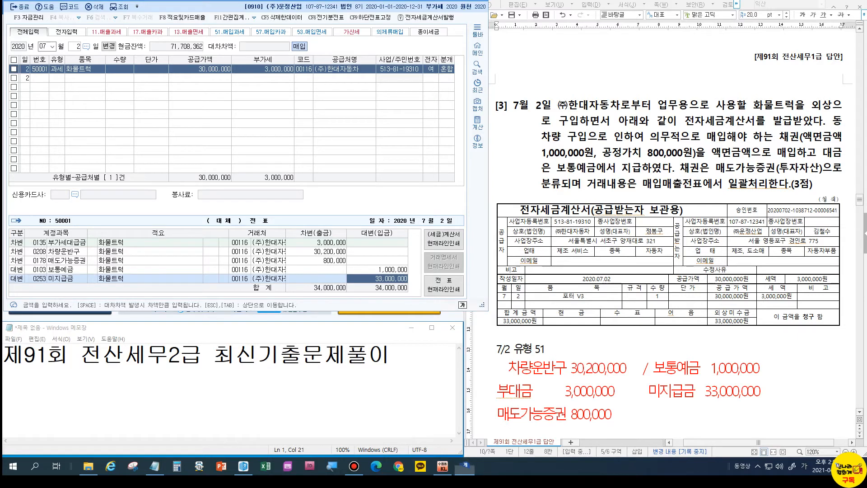
Under question 4, write '9/15 /자본금 500,000,000' in the answer sheet.
mouse_move(861, 4)
left_click_drag(321, 255, 347, 257)
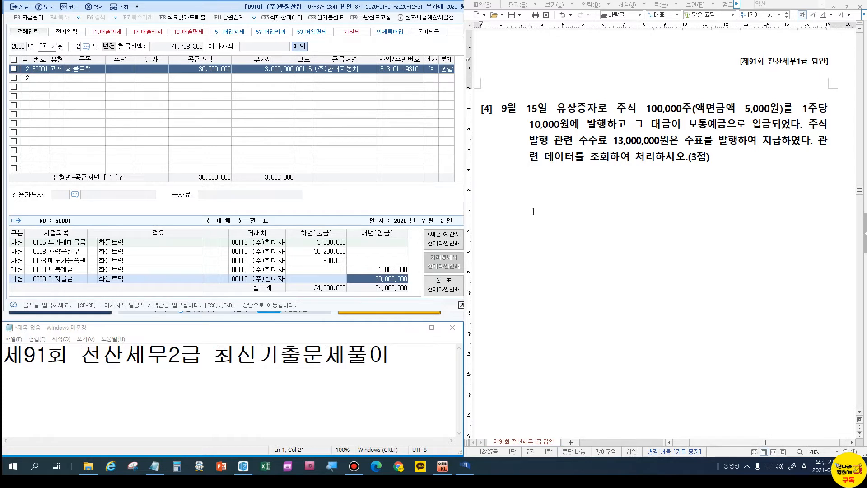
left_click(512, 188)
type("9")
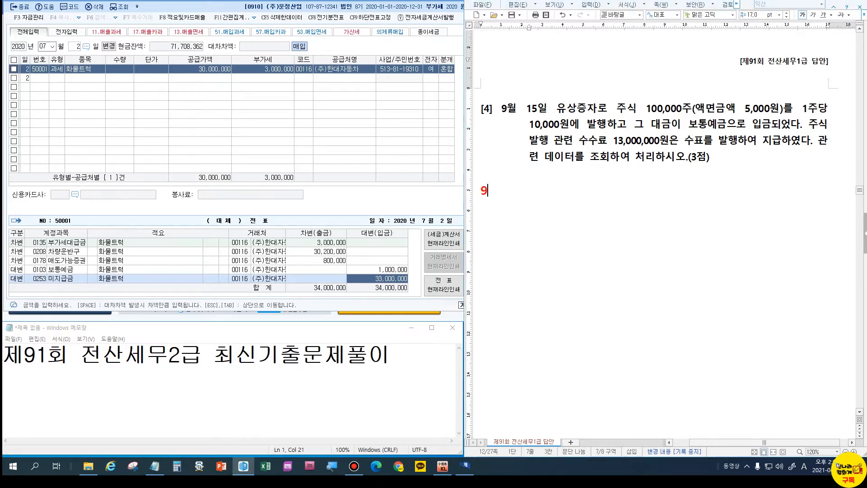
type("/15 ")
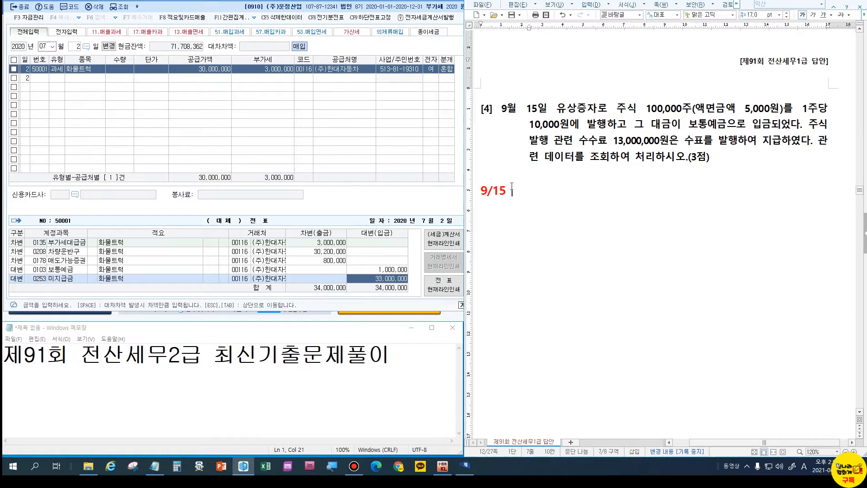
type(" /자본금 500000")
type("000")
key("Left")
key("Left")
key("Left")
type(",")
key("Left")
type(",")
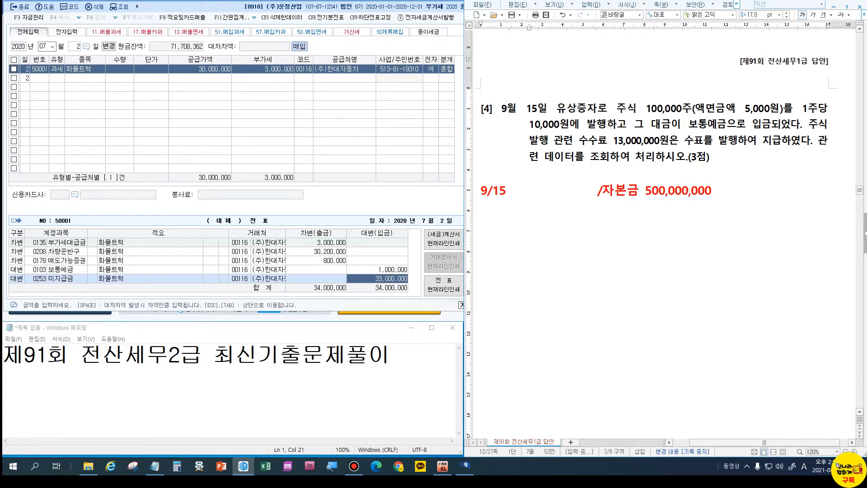
Add 보통예금 1,000,000,000 after the date on the same 9/15 line.
left_click(511, 190)
type("보통예금 ")
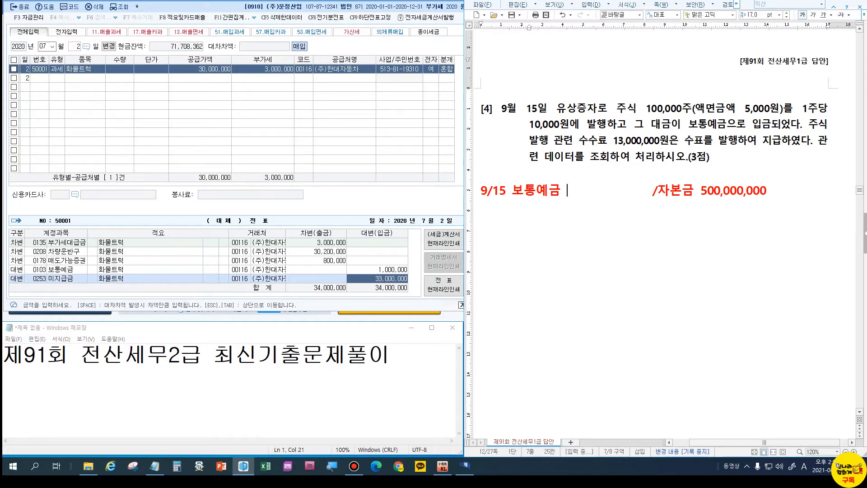
type("1000")
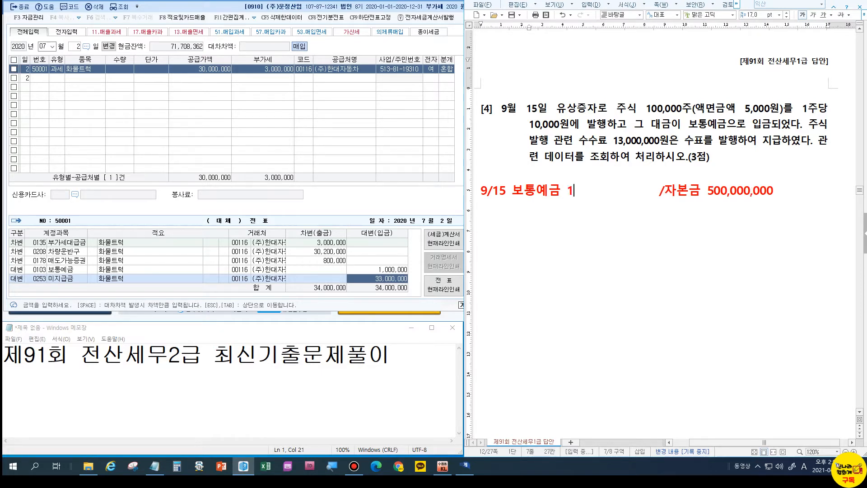
type("000000")
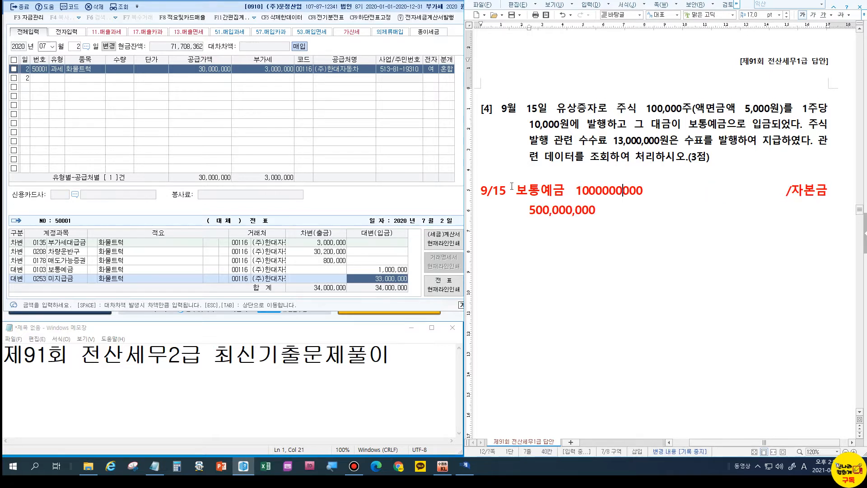
type(",")
key("Left")
key("Left")
type(",")
key("Left")
key("Left")
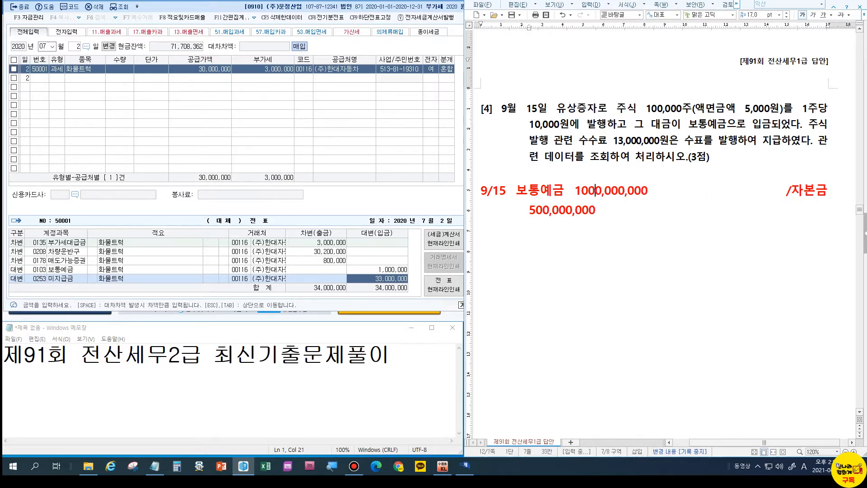
type(",")
key("Right")
key("Right")
key("Right")
key("Right")
key("Right")
key("Right")
key("Right")
key("Right")
key("Right")
key("Right")
key("Right")
key("Right")
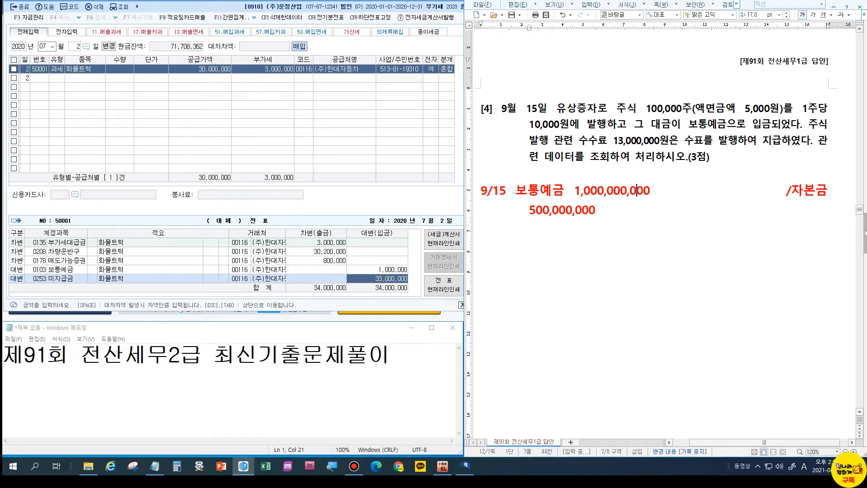
key("Delete")
key("Delete")
key("Delete")
key("Delete")
key("Delete")
key("Delete")
key("Delete")
key("Delete")
key("Delete")
key("End")
key("Return")
Add a 주식발행초과금 line without an amount, then switch back to KcLep.
type("ㅂ")
key("BackSpace")
type("주식발행촉과금 5,000,000")
key("BackSpace")
key("BackSpace")
key("BackSpace")
key("BackSpace")
key("BackSpace")
key("BackSpace")
key("BackSpace")
key("BackSpace")
key("BackSpace")
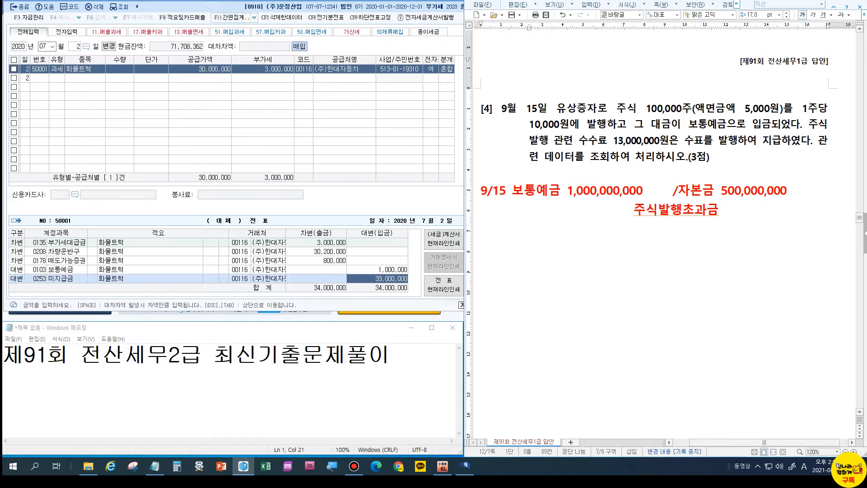
left_click(18, 9)
left_click(18, 9)
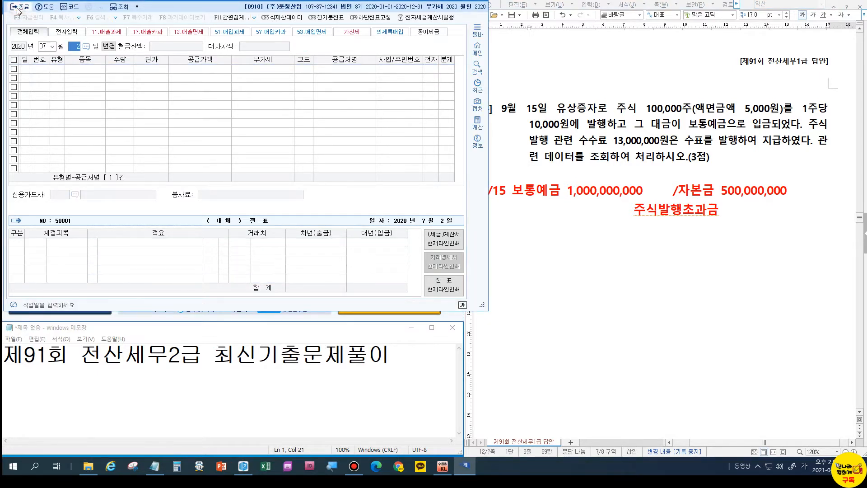
Open the trial balance through 09-15 and find the 30,000,000 주식할인발행차금 debit balance.
left_click(367, 67)
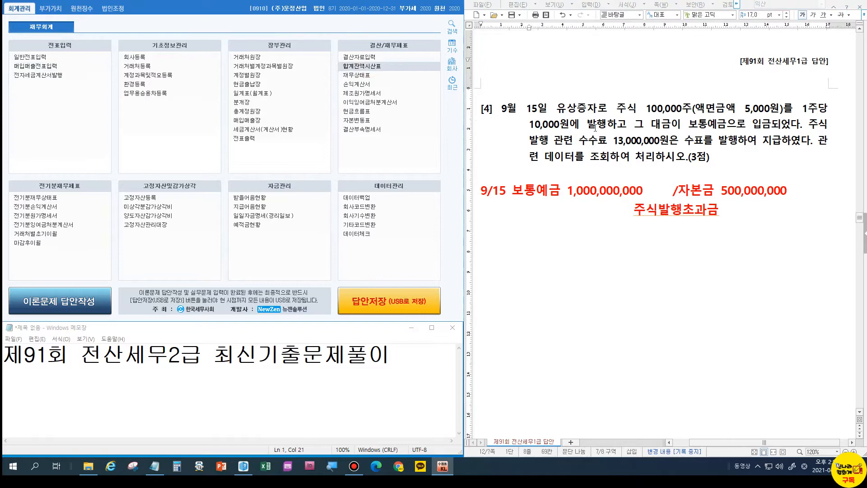
type("0915")
left_click_drag(362, 70, 171, 33)
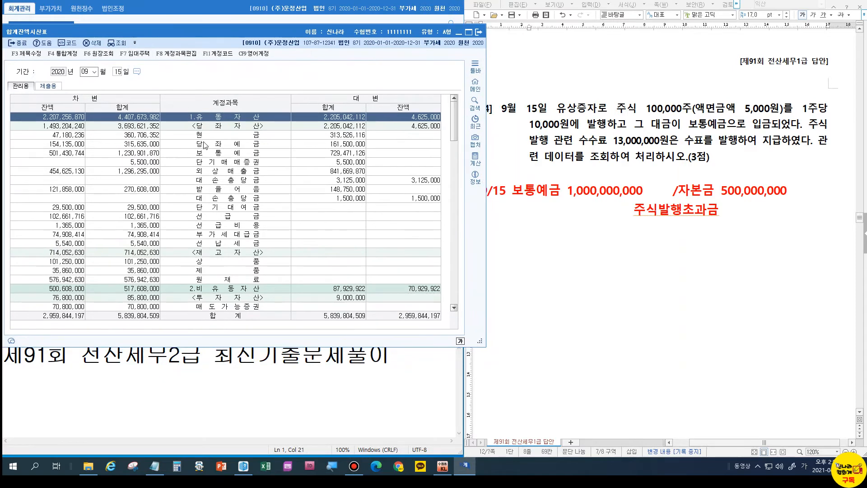
scroll(197, 132, "down", 15)
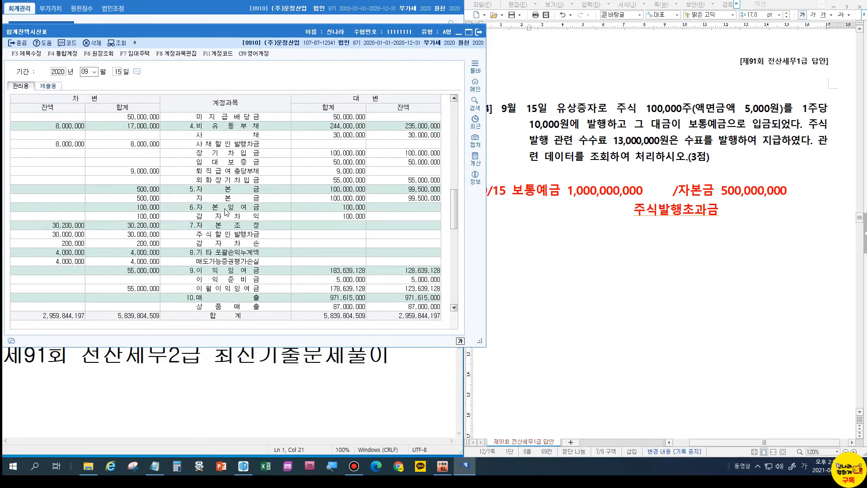
left_click(231, 234)
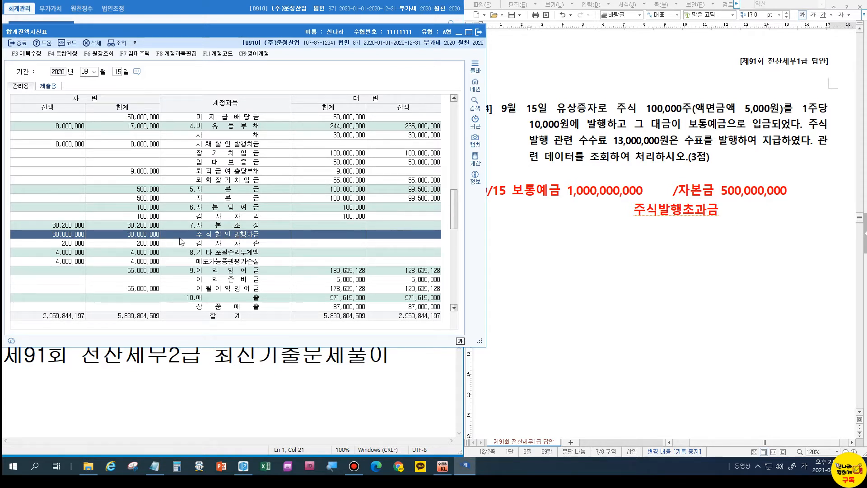
left_click(683, 236)
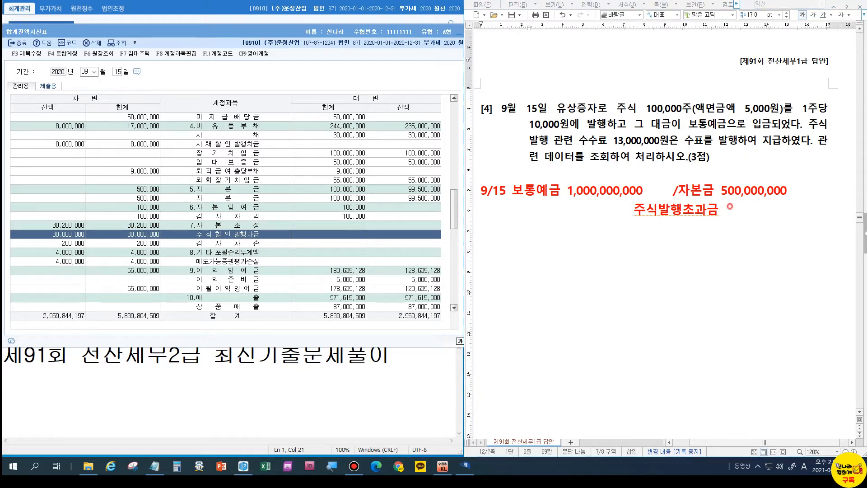
Change the note line to 주식할인발행차금 30,000,000.
left_click(661, 207)
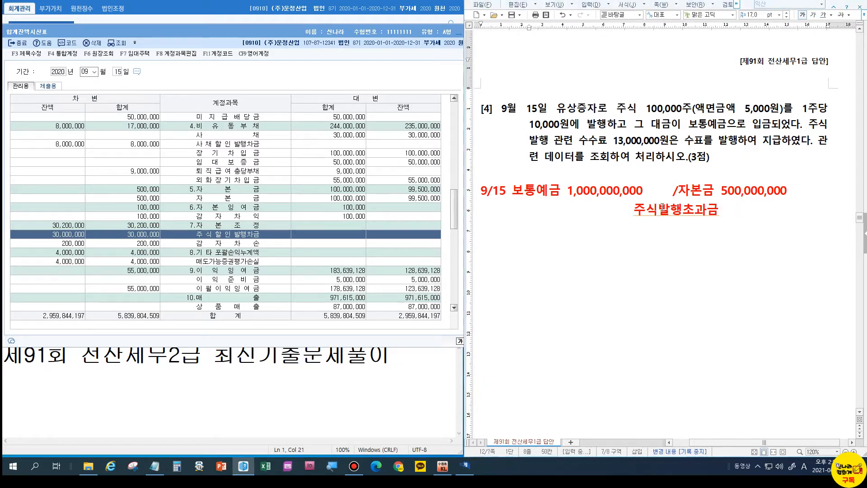
key("Delete")
key("Delete")
type("할인발")
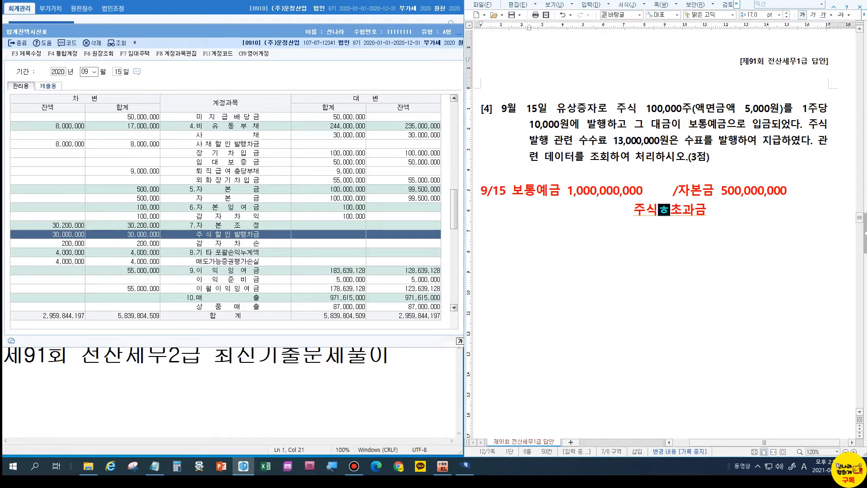
type("행차")
key("Delete")
key("Delete")
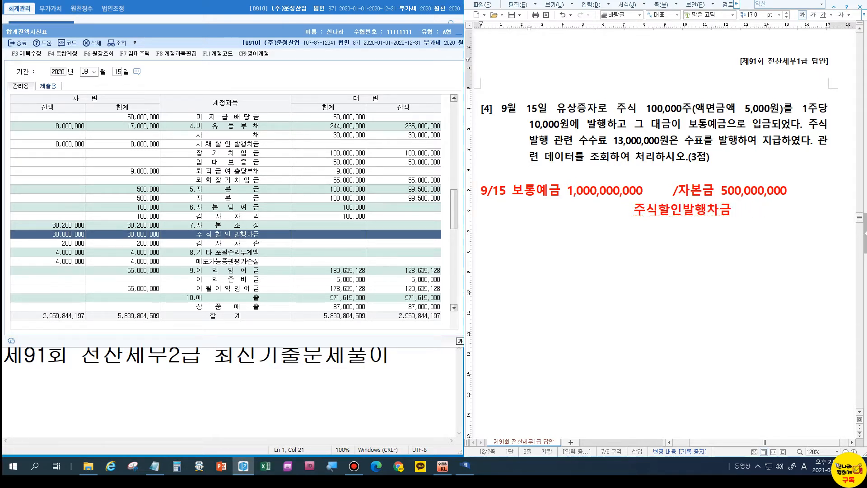
type("30,000,000")
key("Return")
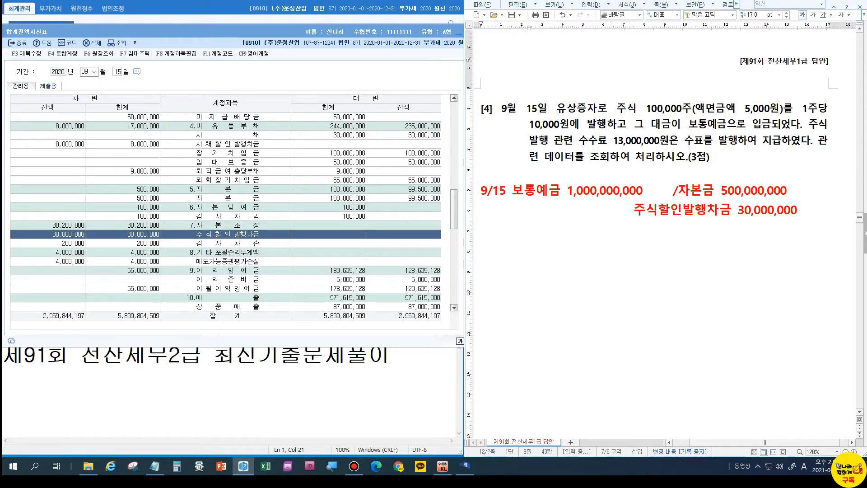
Add lines for 당좌예금 13,000,000 and 주식발행초과금 457,000,000.
type("당좌예금            ")
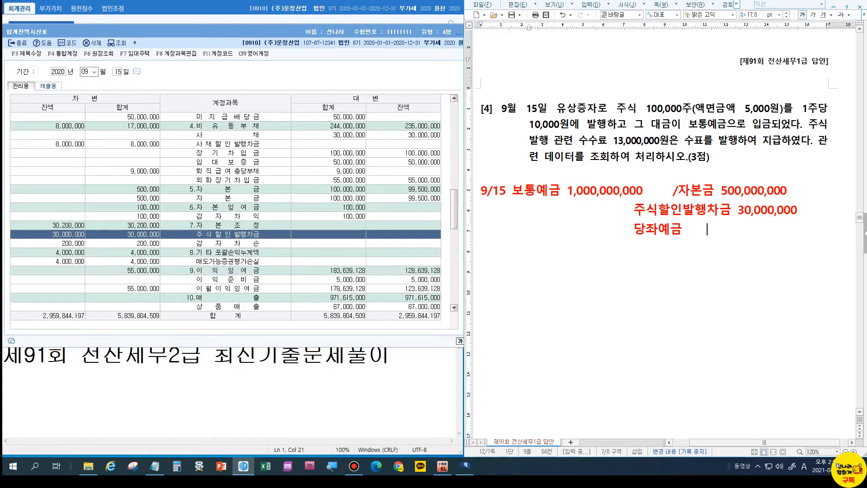
type("13,00,0,000")
key("Return")
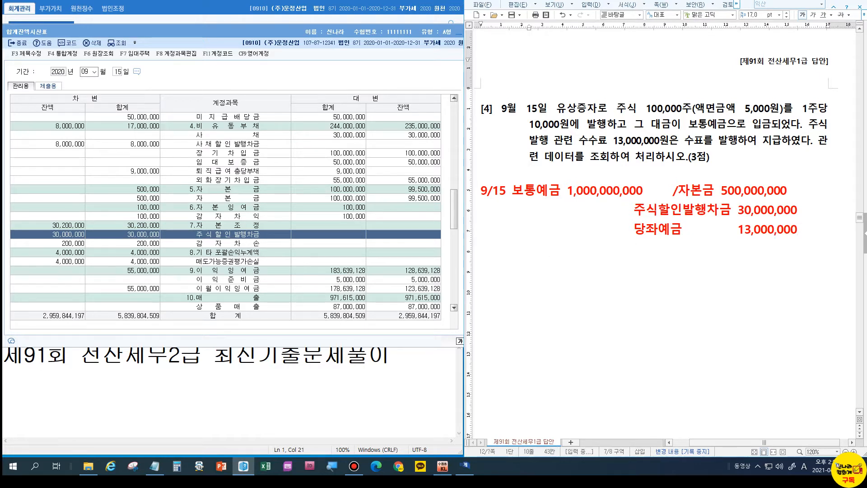
type("주식발행초과")
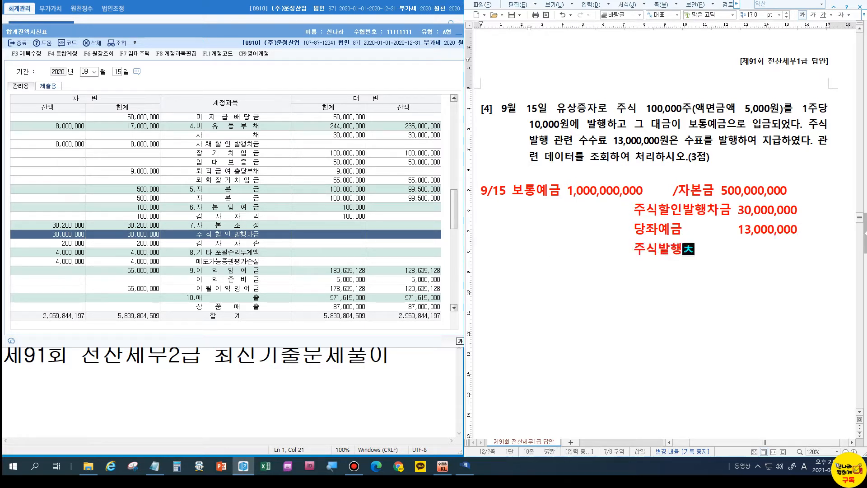
type("금")
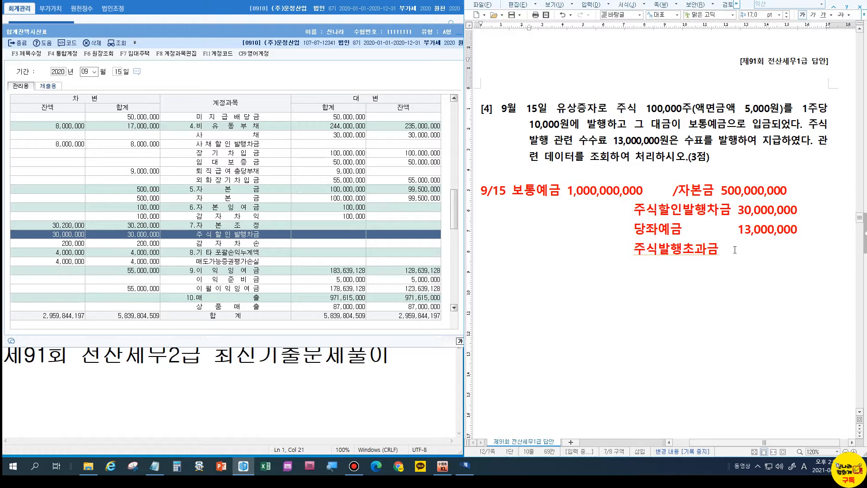
type("457,000,000")
left_click(16, 43)
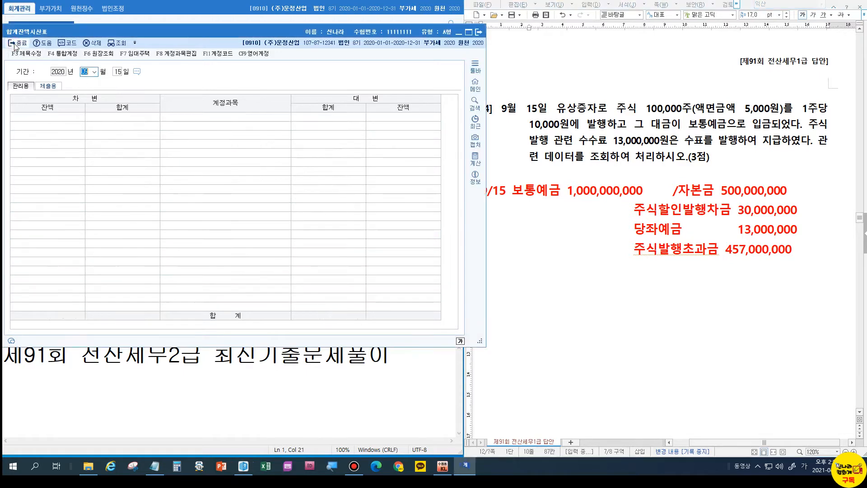
Start a 9/15 general journal voucher crediting 0331 자본금 500,000,000.
left_click(58, 57)
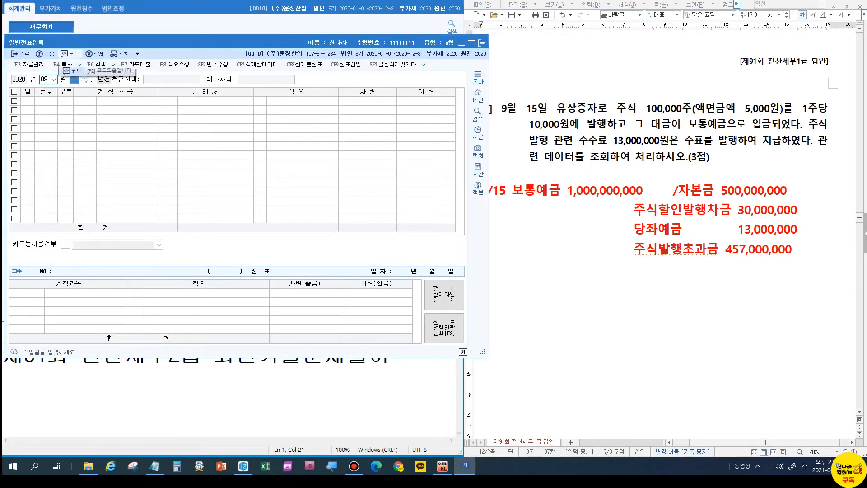
type("15")
key("Return")
type("4")
key("Return")
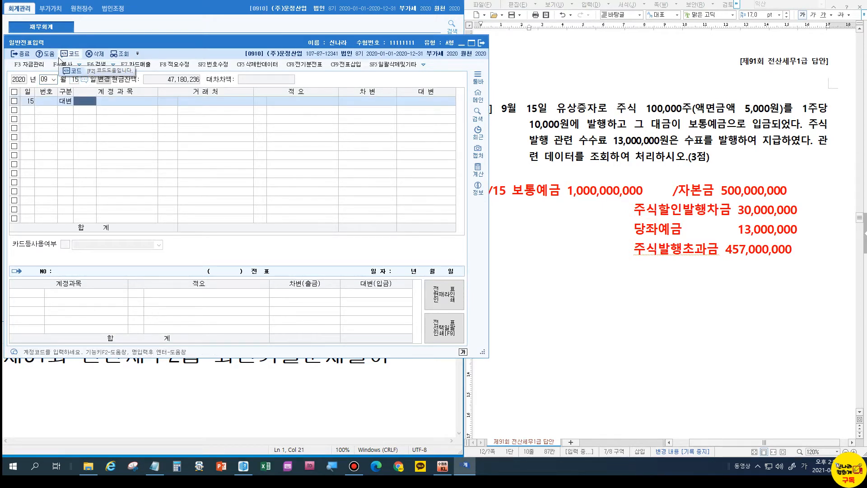
type("331")
key("Return")
key("Return")
key("Return")
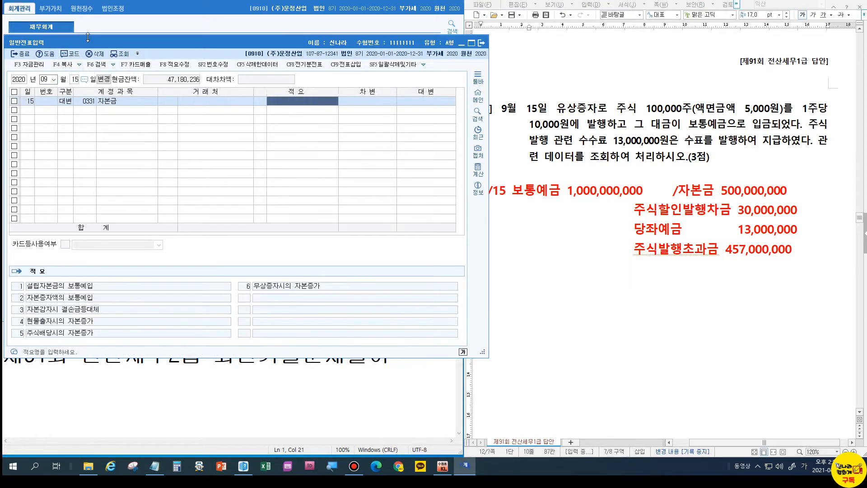
type("500000000")
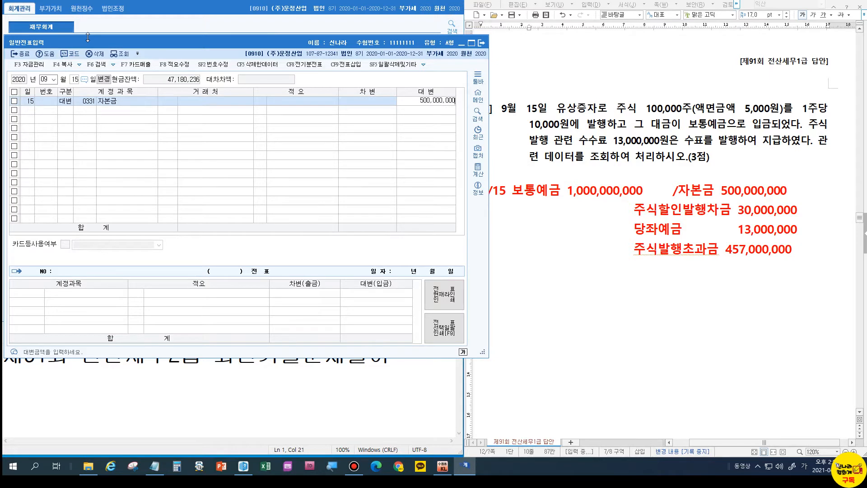
key("Return")
Credit 주식할인발행차금 30,000,000 and 0102 당좌예금 13,000,000.
type("4")
key("Return")
type("주식할")
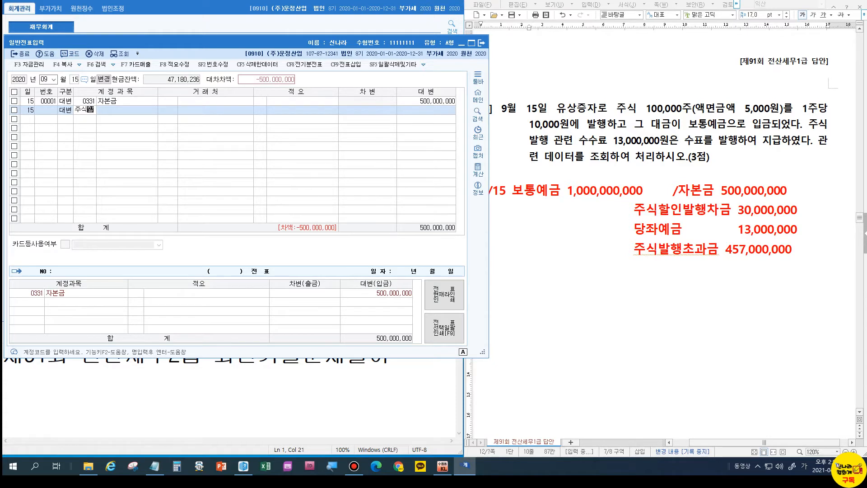
key("Return")
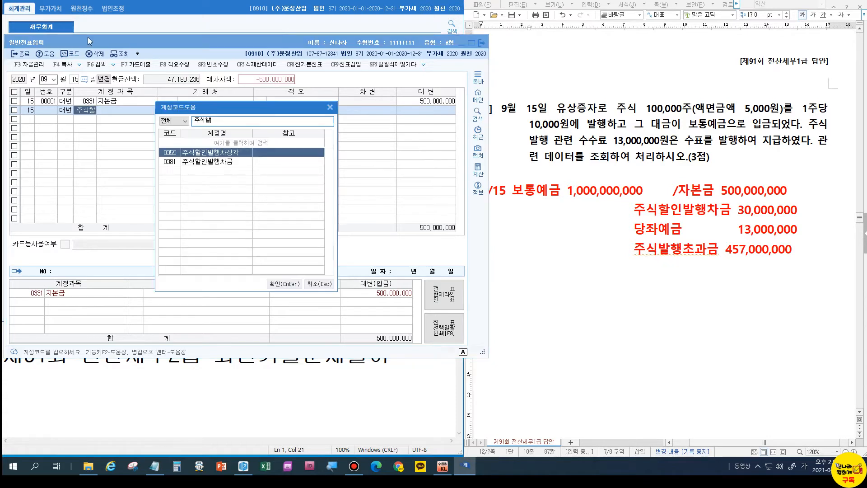
key("Down")
key("Return")
key("Return")
key("Return")
type("30000000")
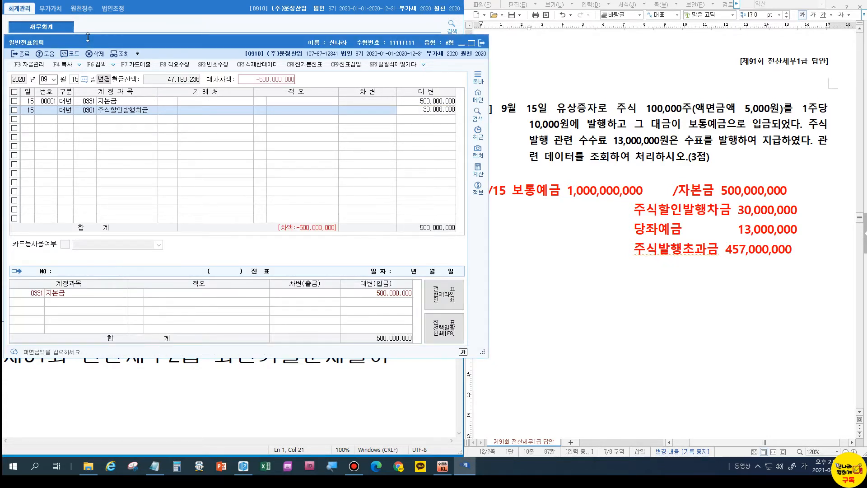
key("Return")
type("4")
key("Return")
type("102")
key("Return")
key("Return")
key("Return")
type("13000000")
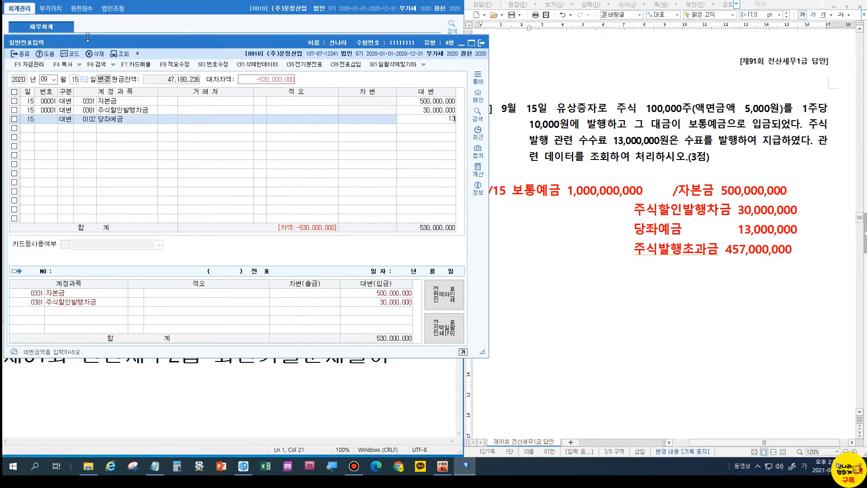
key("Return")
Credit 주식발행초과금 457,000,000 and debit 0103 보통예금 to balance the voucher.
type("4")
key("Return")
type("주식")
key("Return")
key("Down")
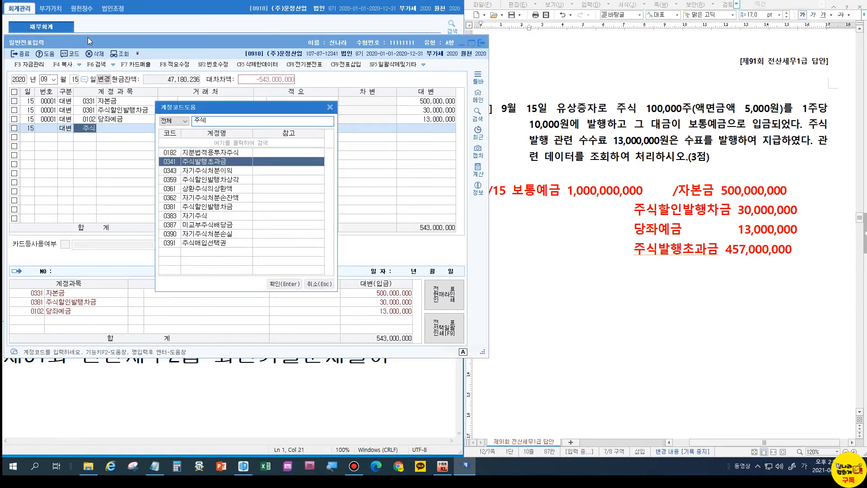
key("Return")
key("Return")
key("Return")
type("457000000")
key("Return")
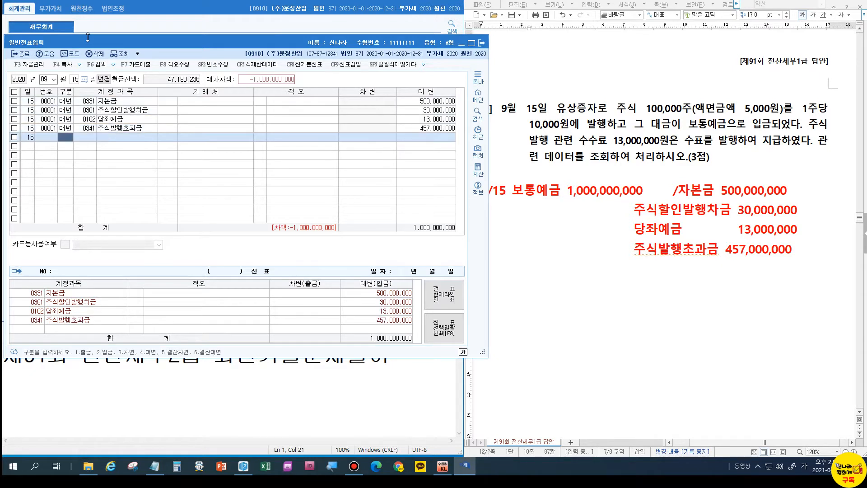
type("3")
key("Return")
type("103")
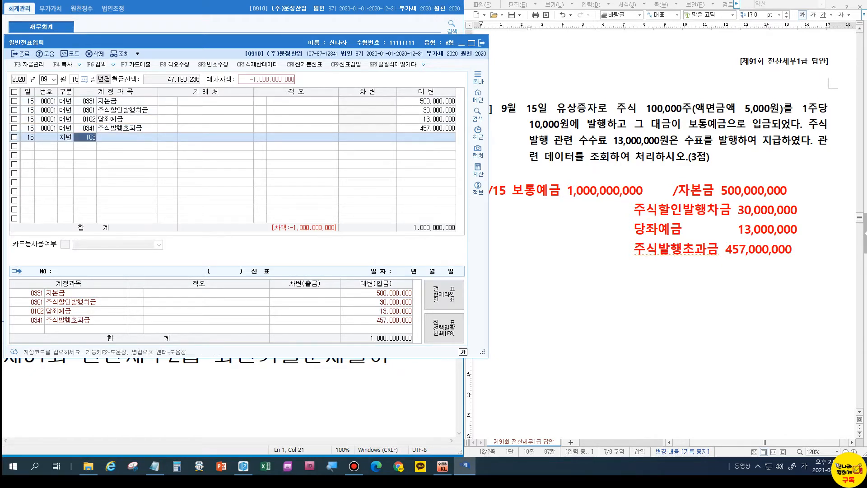
key("Return")
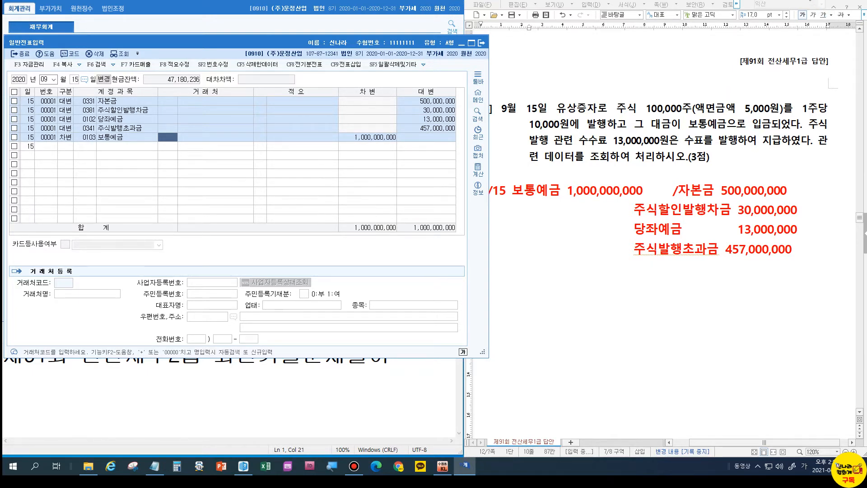
left_click(810, 1)
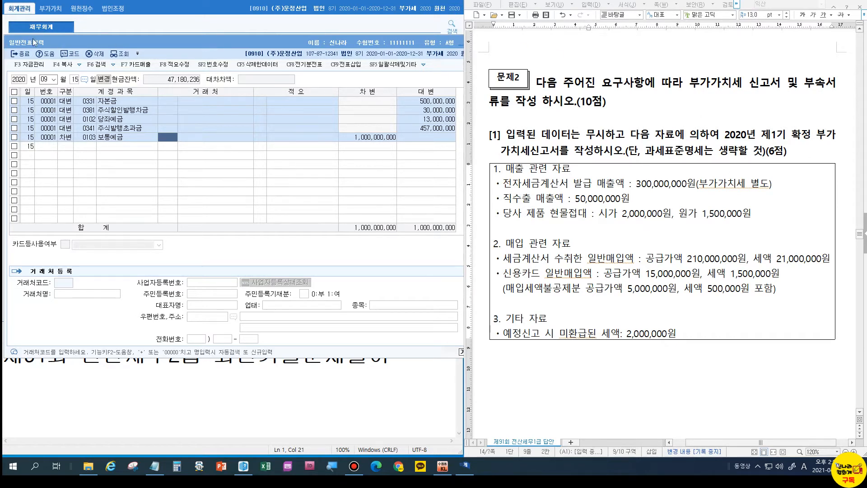
Open the VAT return for the 04-01 to 06-30 period.
left_click(21, 54)
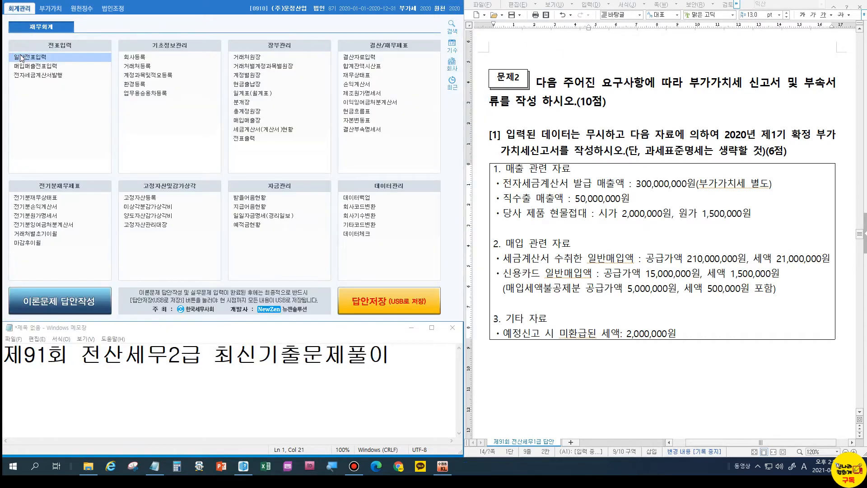
left_click(50, 8)
left_click(42, 58)
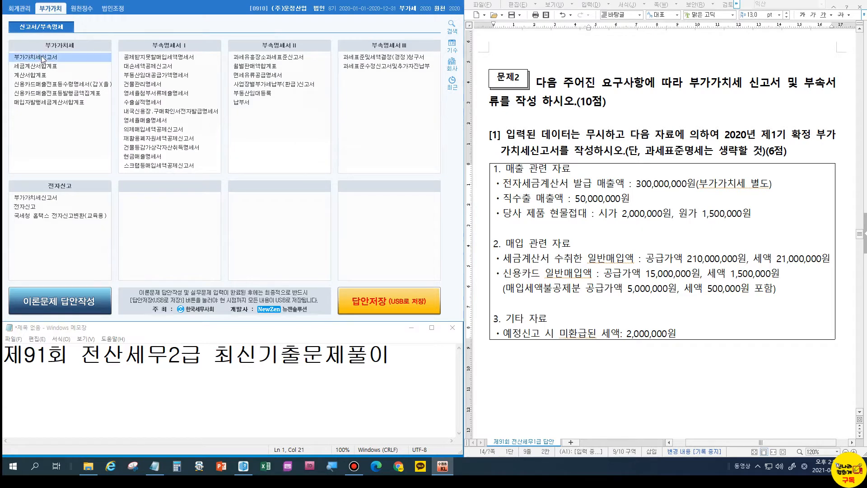
type("0")
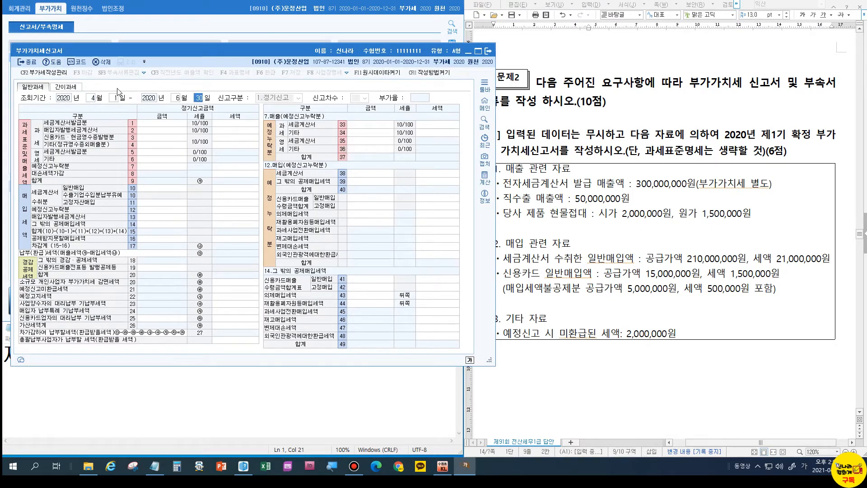
type("4010630")
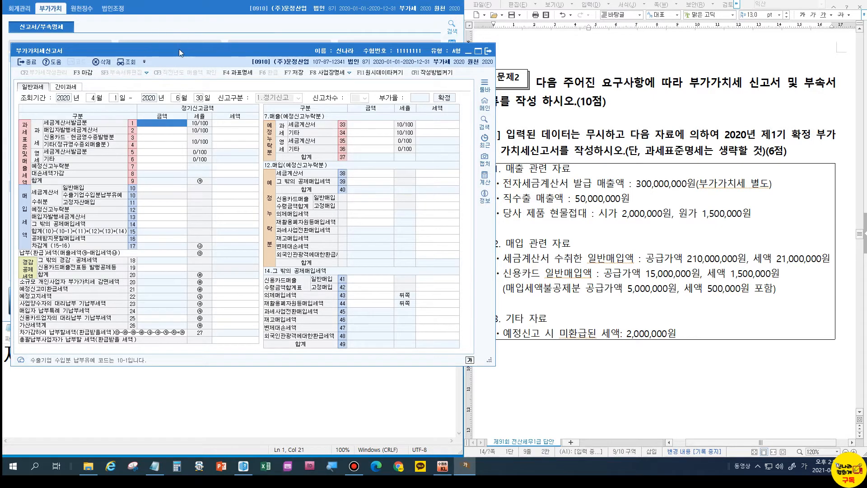
left_click_drag(181, 52, 168, 48)
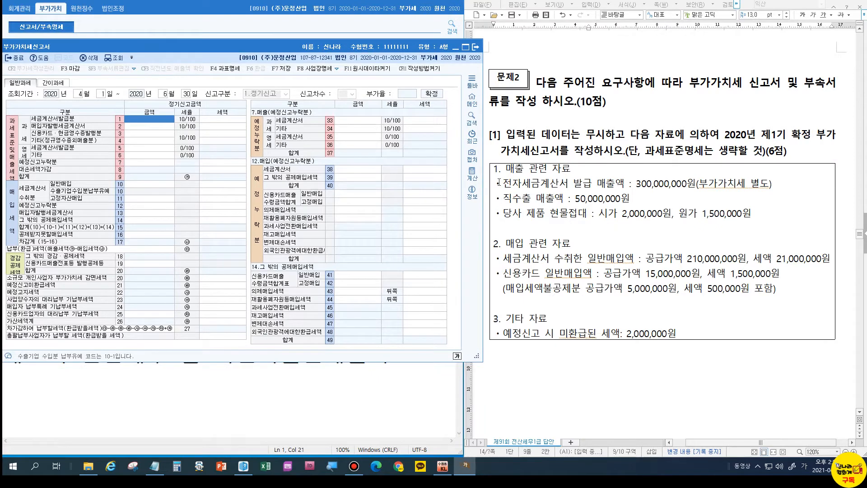
Enter sales: tax invoices 300,000,000, zero-rated other 50,000,000, and other sales 2,000,000.
left_click(140, 118)
type("300000000")
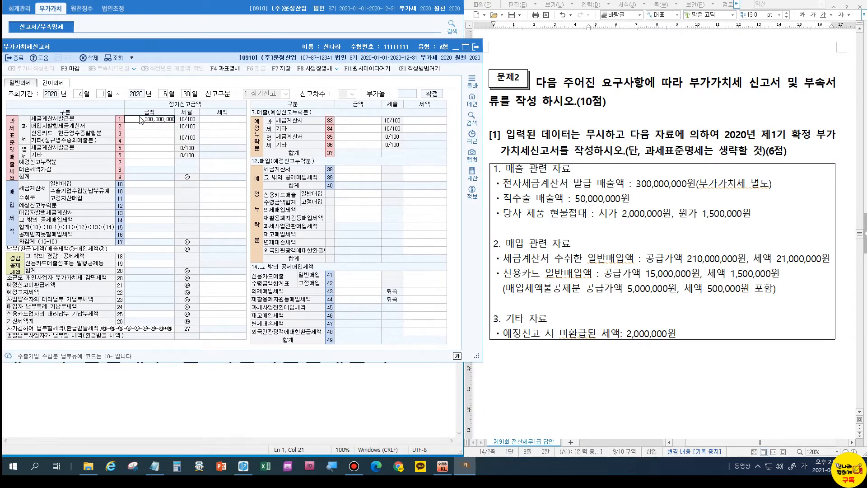
key("Return")
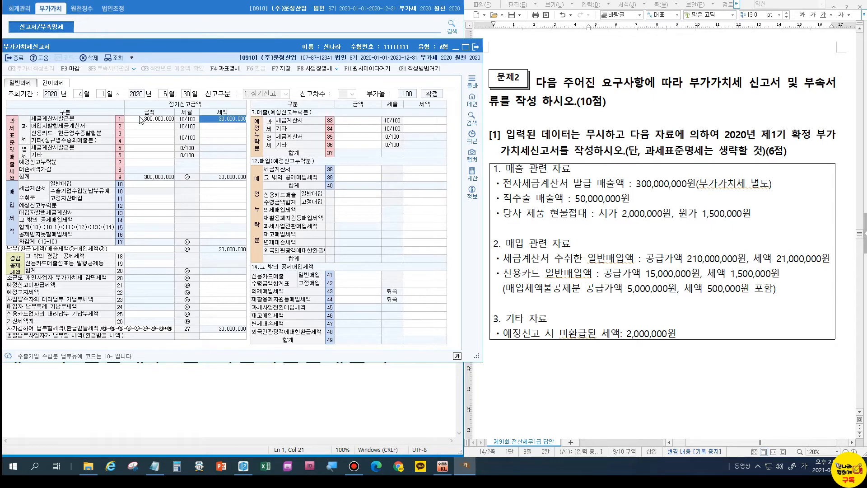
left_click(140, 158)
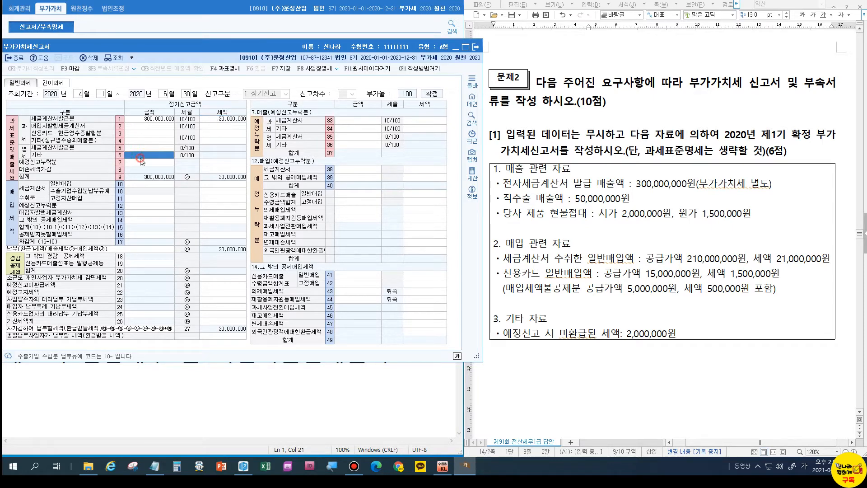
type("50000000")
key("Return")
left_click(160, 140)
type("2,000,000")
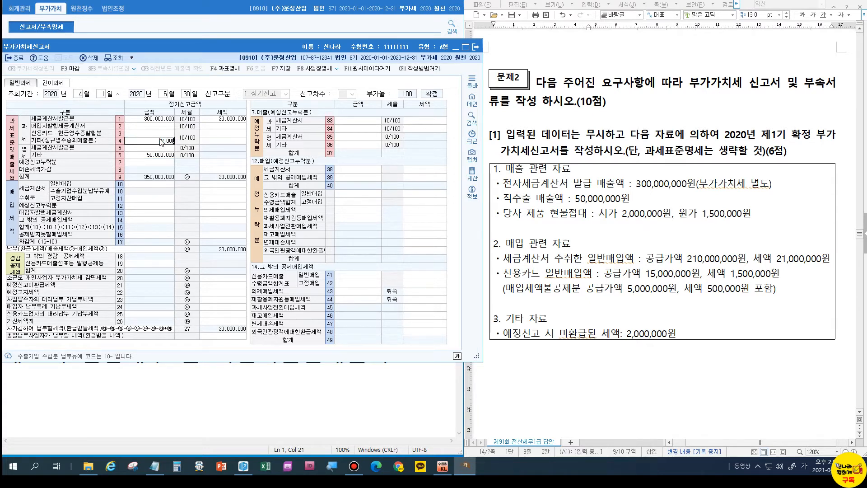
key("Return")
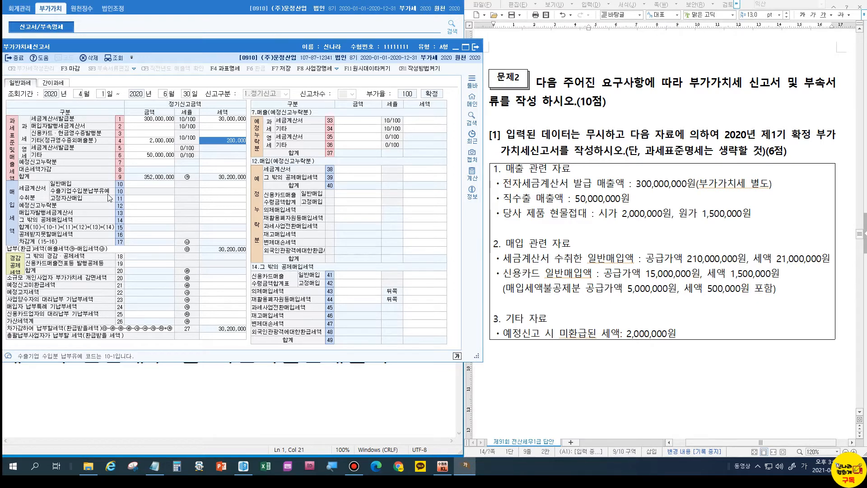
Enter general purchases of 210,000,000 with 21,000,000 tax, leaving line 14 blank.
left_click(154, 185)
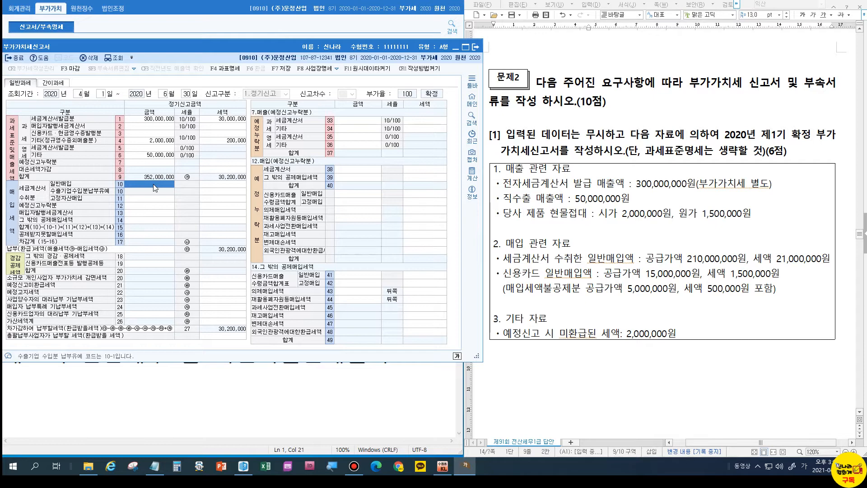
type("210000000")
key("Return")
type("21,")
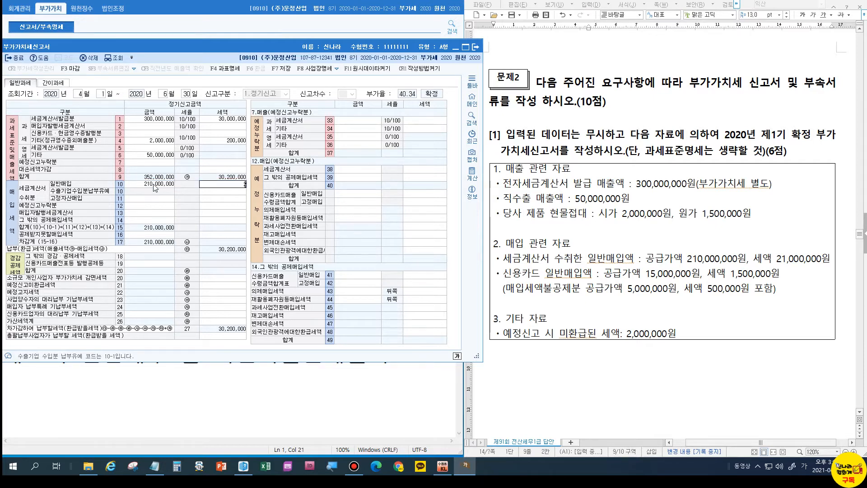
type("000,000")
key("Return")
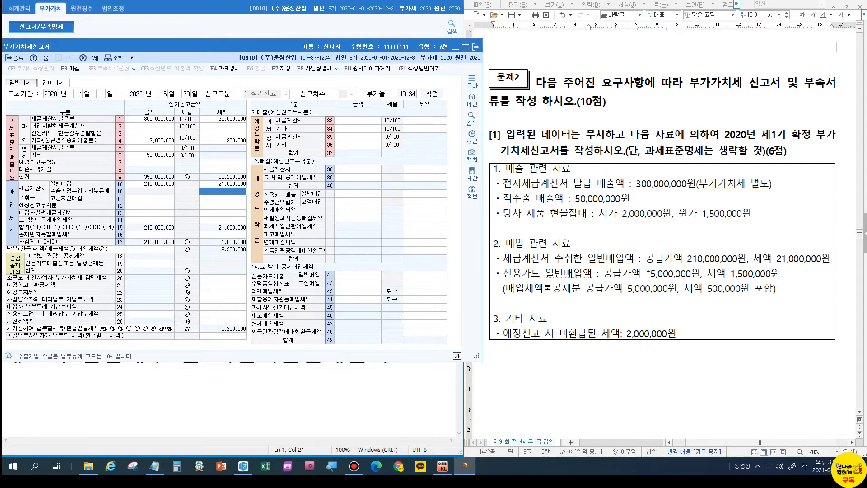
left_click(158, 221)
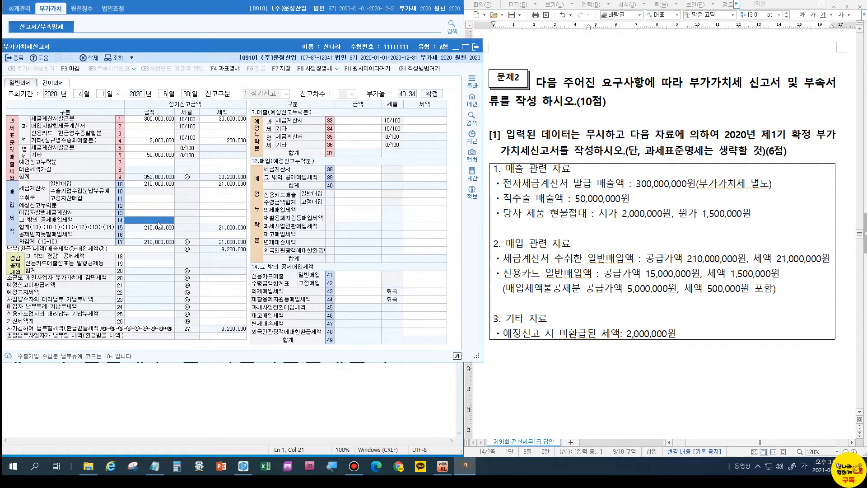
left_click(157, 222)
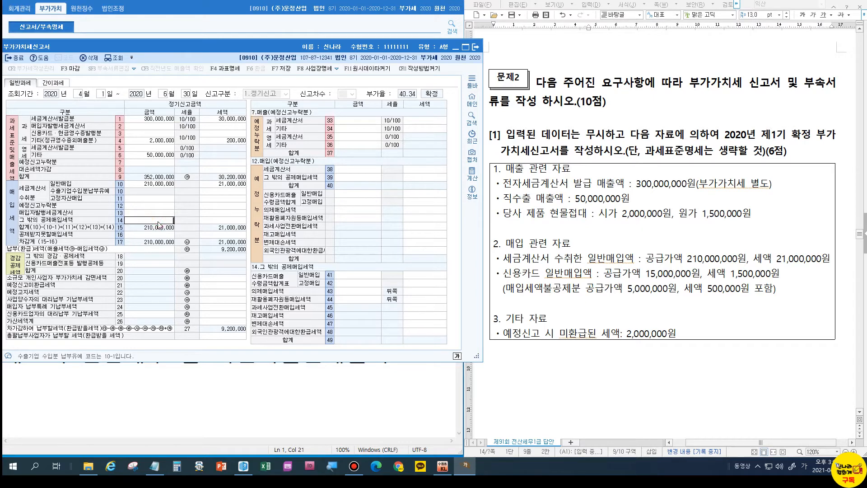
type("15000000")
key("Escape")
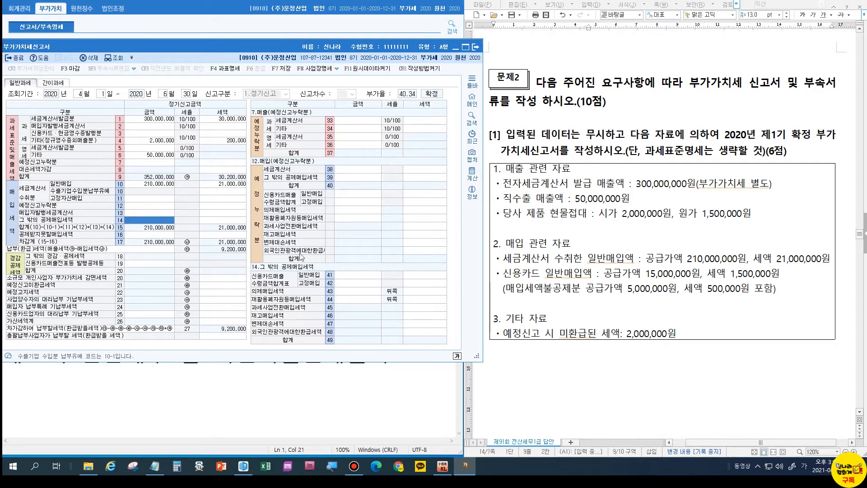
Enter card general purchases of 10,000,000 with 1,000,000 tax on line 41.
left_click(356, 275)
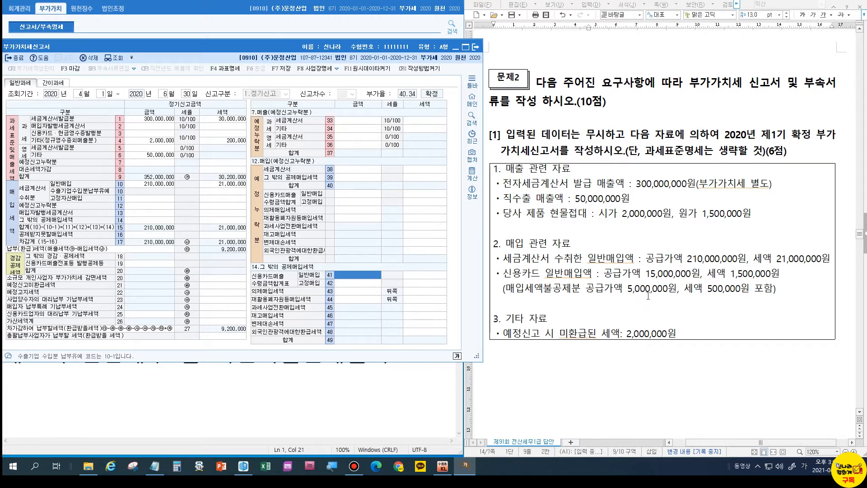
left_click(375, 274)
type("10000000")
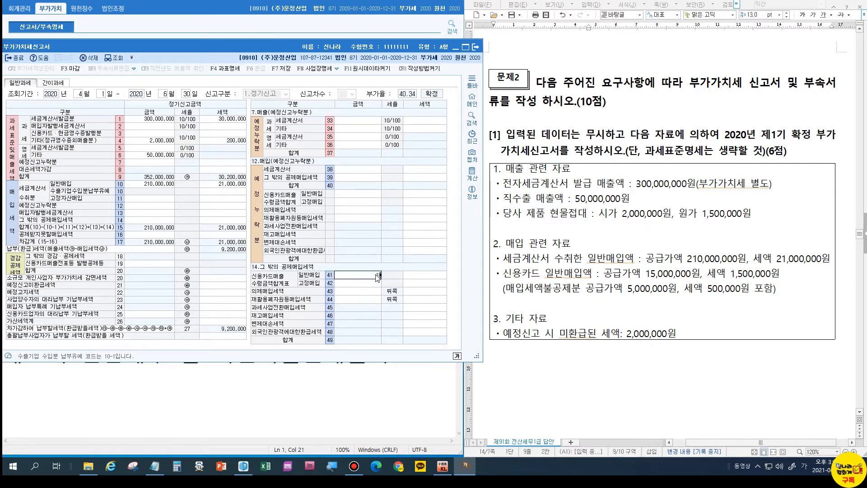
key("Return")
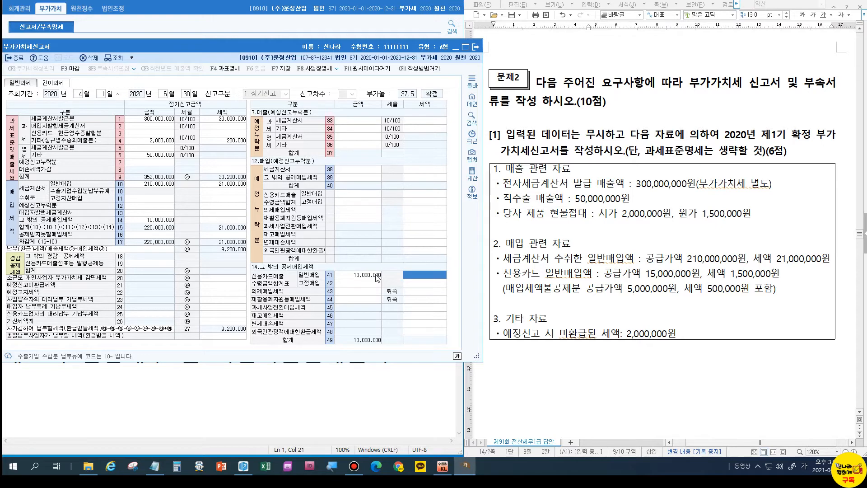
type("1000000")
key("Return")
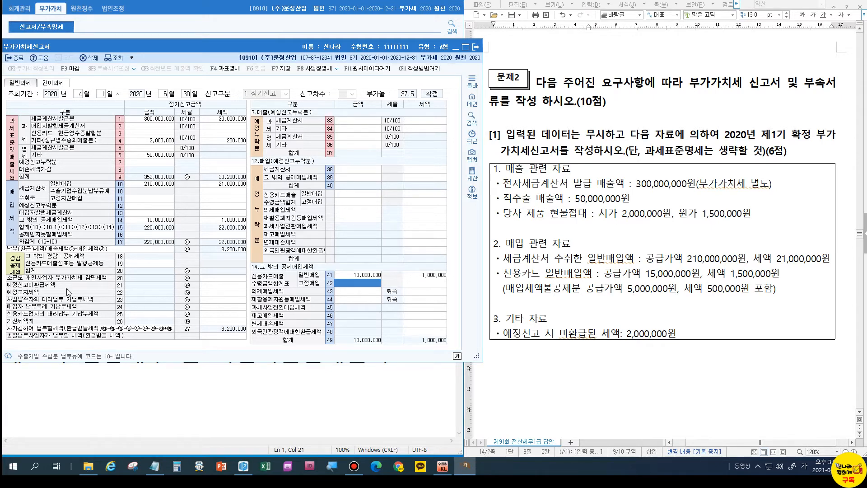
Enter 2,000,000 unrefunded preliminary-return tax and save the VAT return.
left_click(219, 286)
type("2000000")
key("Return")
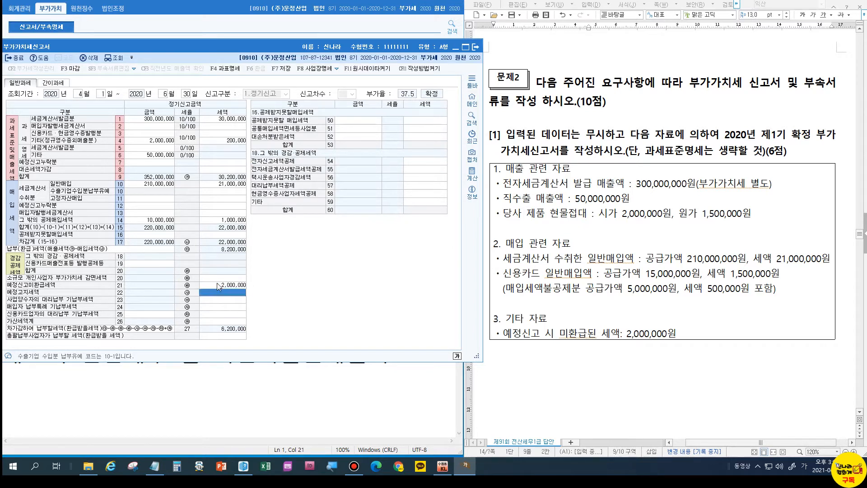
left_click(217, 283)
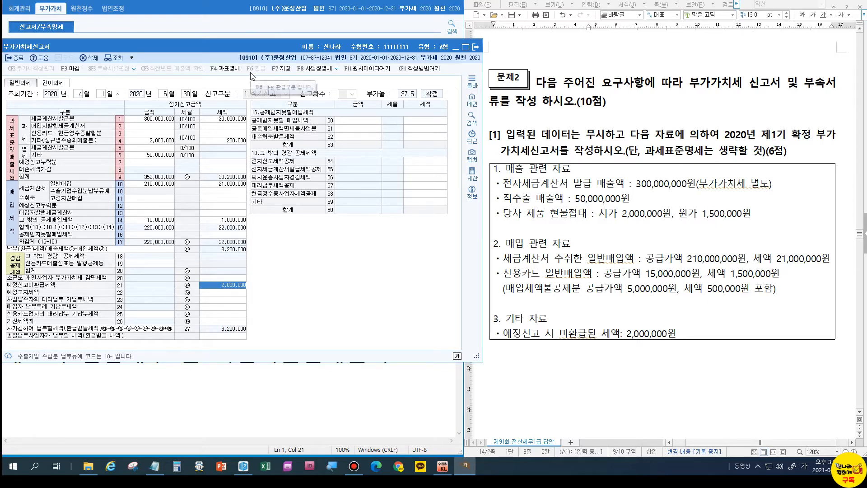
left_click(280, 68)
left_click(267, 217)
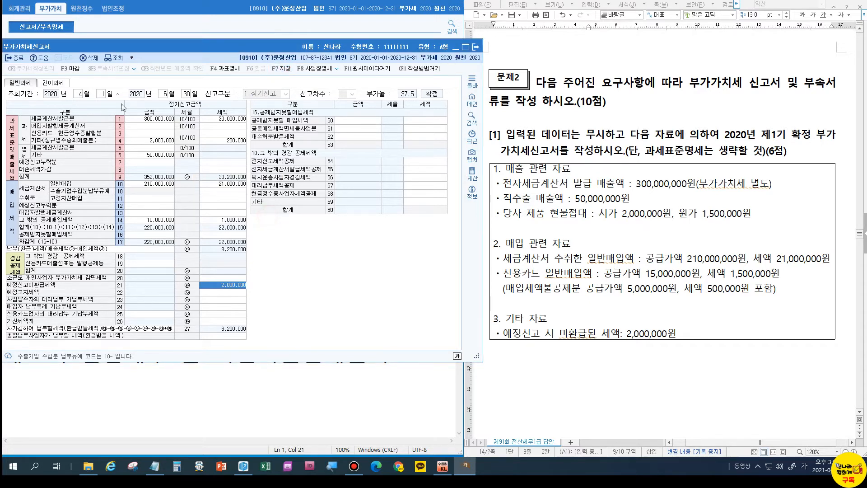
Close the VAT return form and go to the empty line under page 16's bad-debt table.
left_click(12, 56)
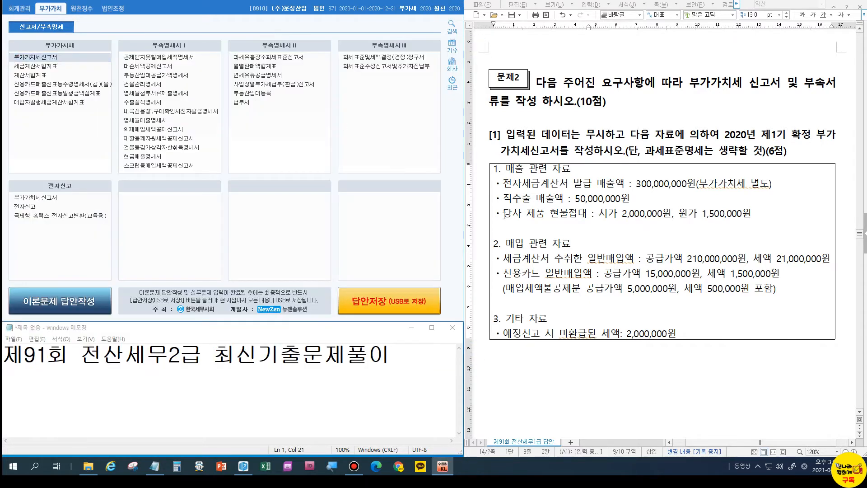
scroll(649, 250, "down", 10)
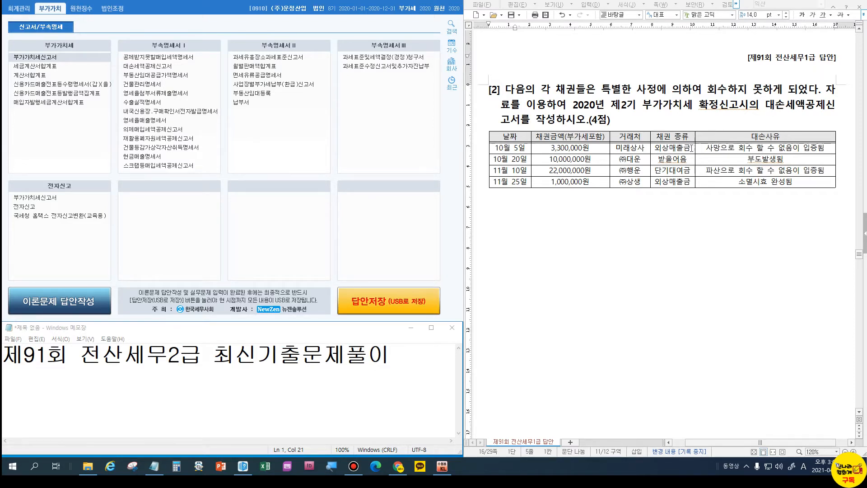
left_click(679, 159)
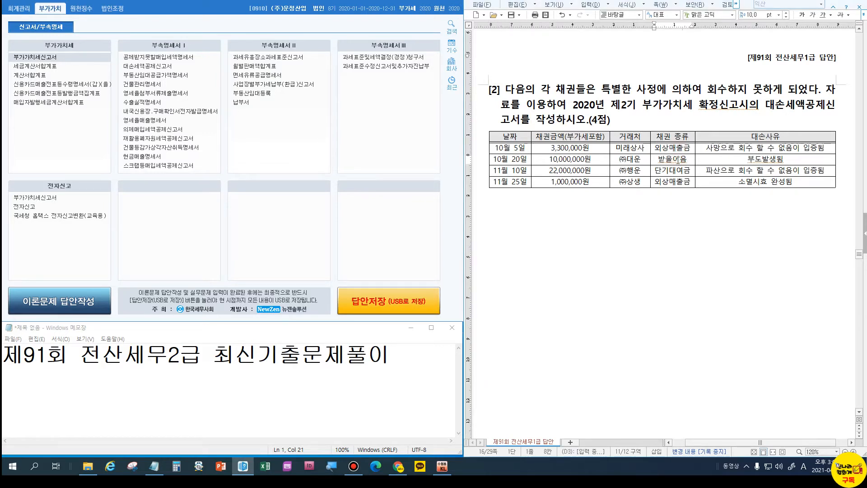
left_click(674, 171)
left_click(626, 201)
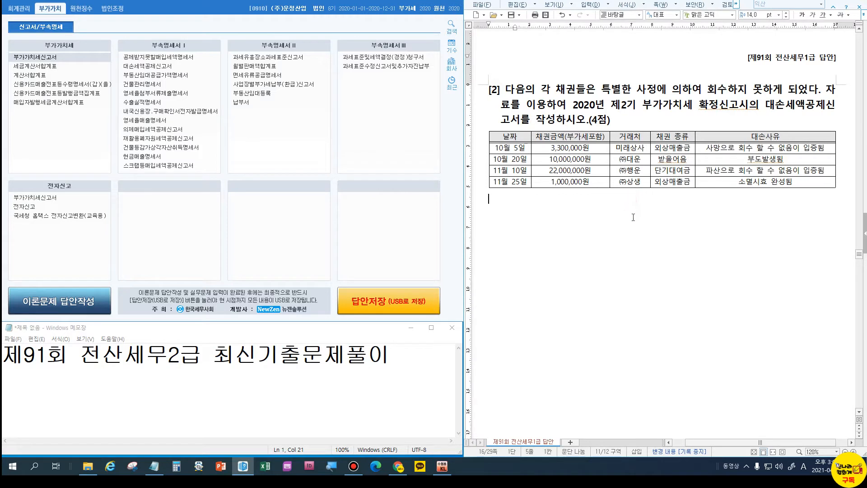
Type the notes 부가가치세 과세거래, 재화의 공급, 재화의 수입 and 용역의 공급 on separate lines.
type("부가가")
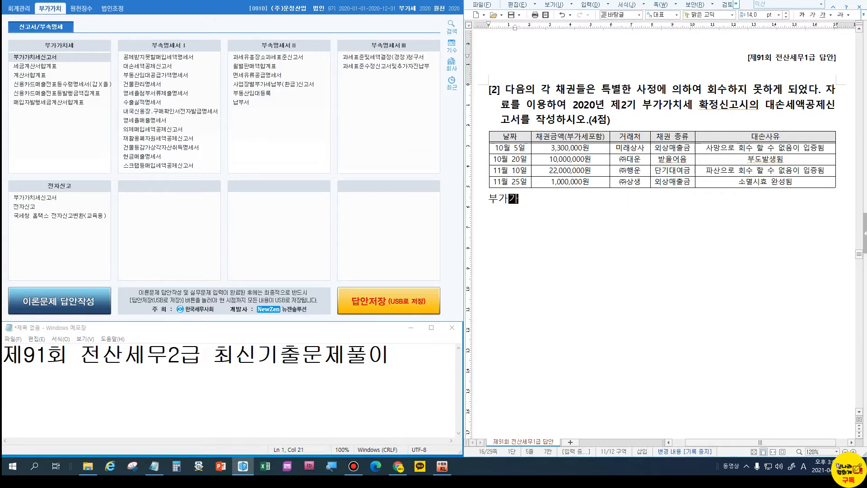
type("치세 과세거래")
key("Return")
type("재화의공급")
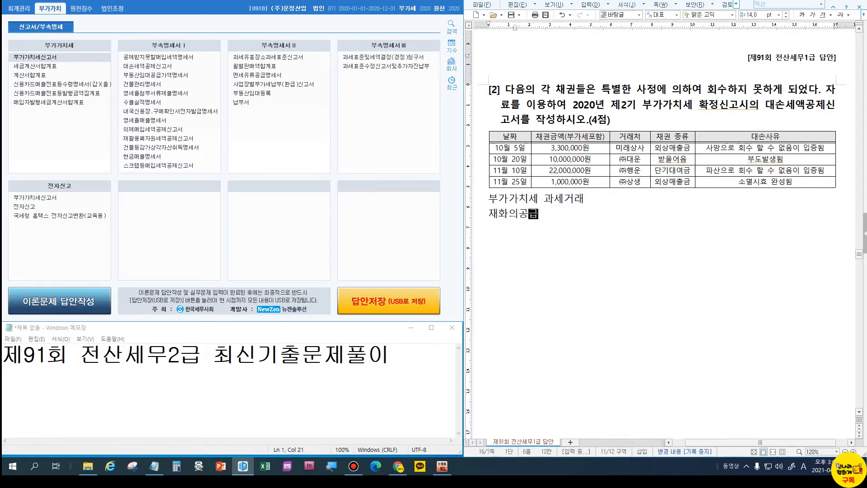
key("Left")
key("Left")
key("End")
key("Return")
type("재화의 수입")
key("Return")
type("ㅇ용역의 공ㄱ")
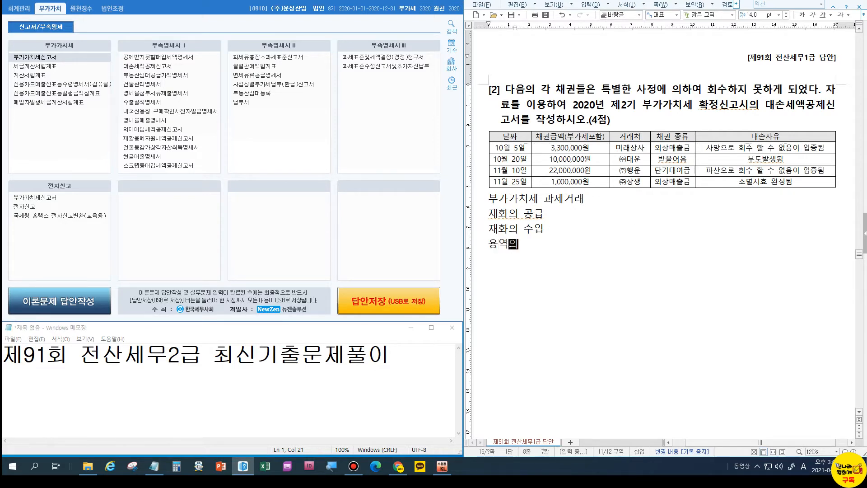
type("급")
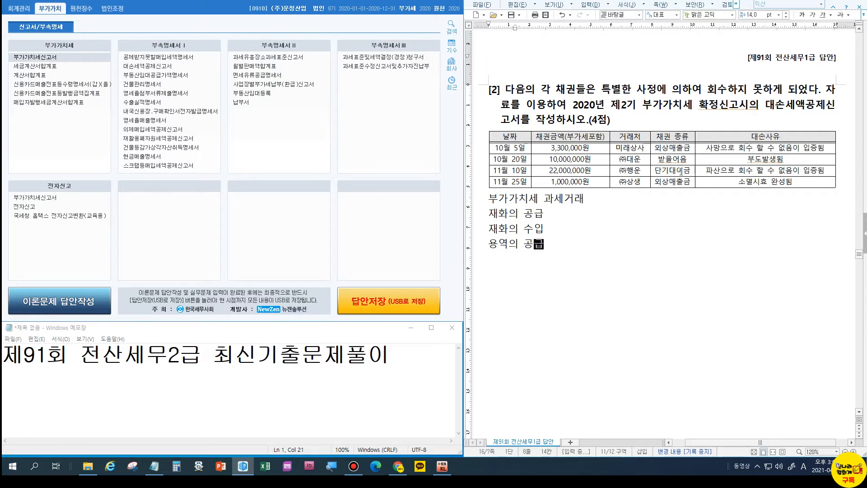
Fill the 11월 10일 row of the bad-debt table with solid black.
left_click_drag(519, 170, 756, 172)
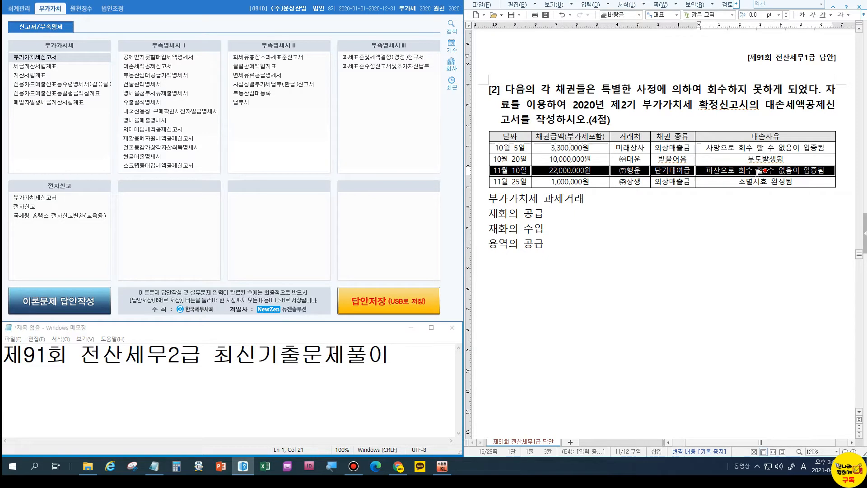
key("c")
left_click(556, 158)
left_click(590, 168)
left_click(584, 192)
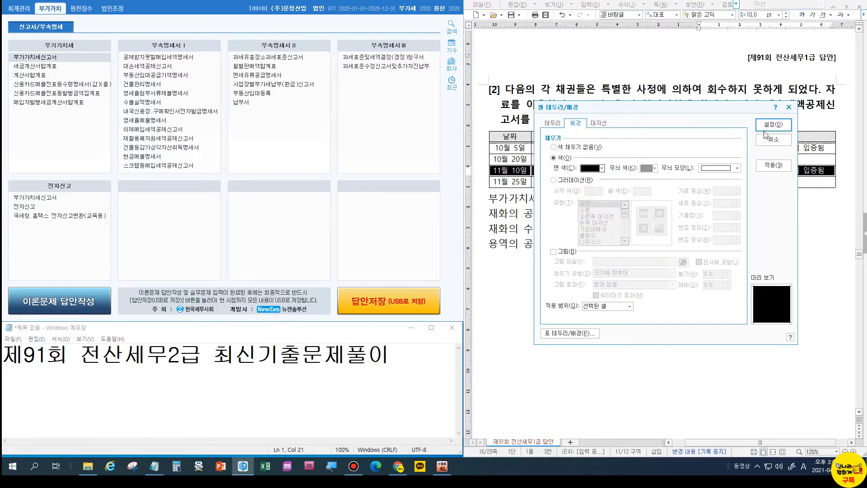
left_click(772, 124)
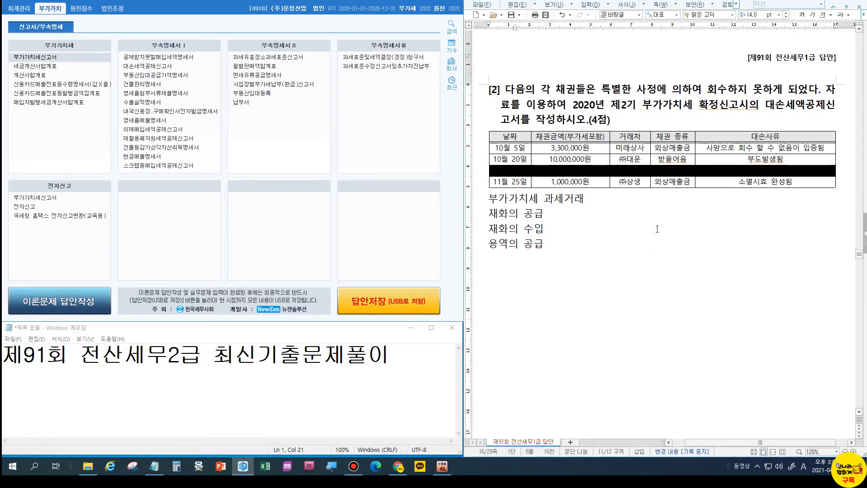
Fill the 10월 20일 row of the bad-debt table with solid black.
left_click(736, 158)
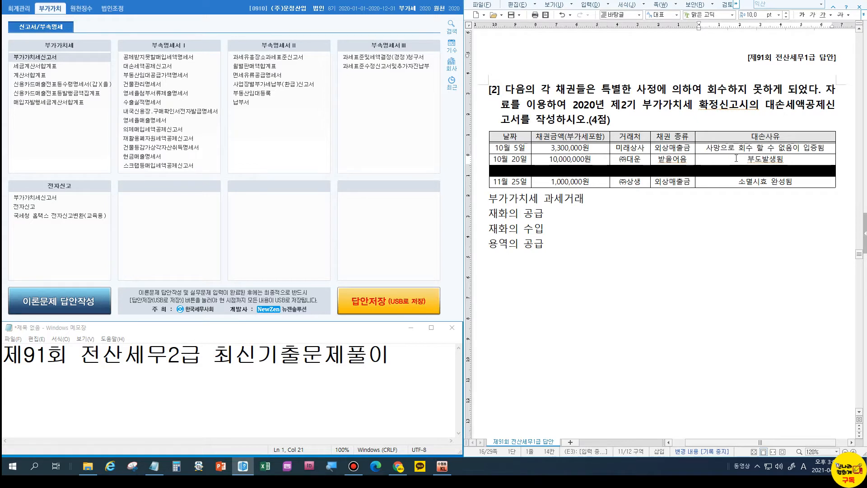
left_click_drag(523, 159, 776, 164)
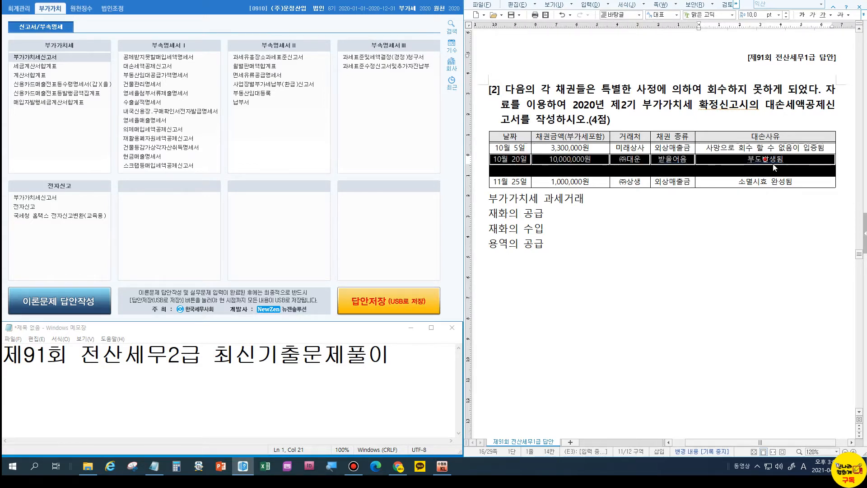
key("l")
left_click(553, 158)
left_click(587, 169)
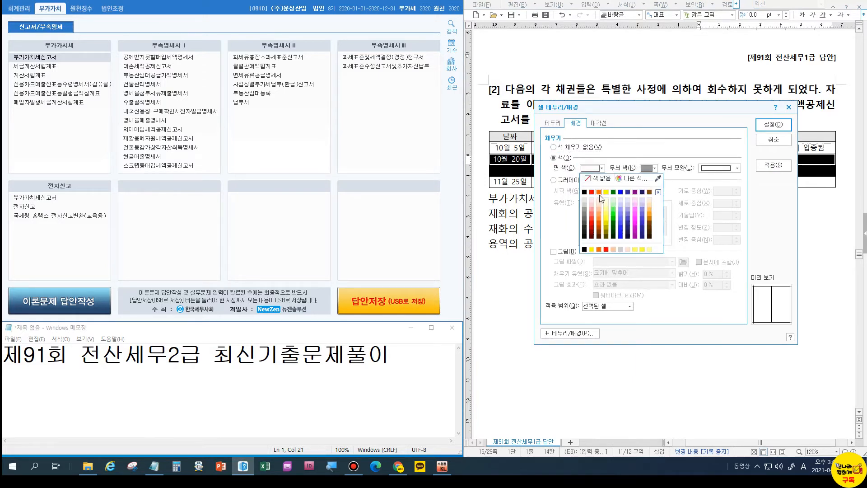
left_click(584, 192)
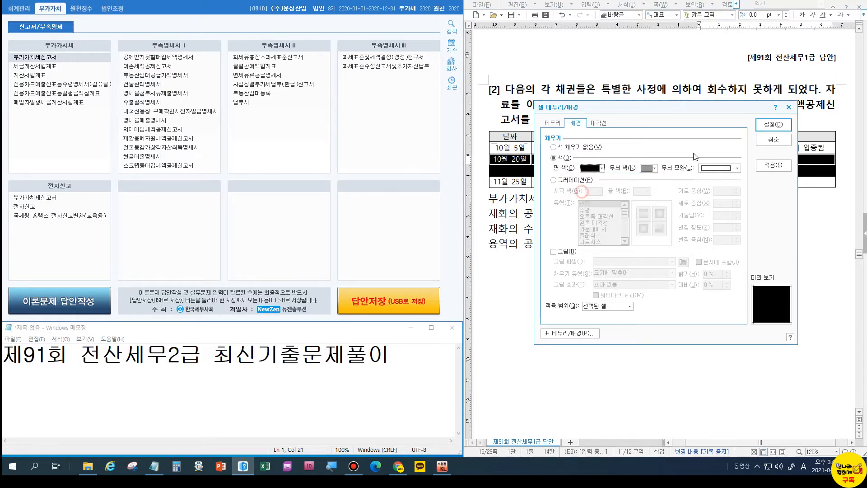
left_click(772, 124)
left_click(652, 235)
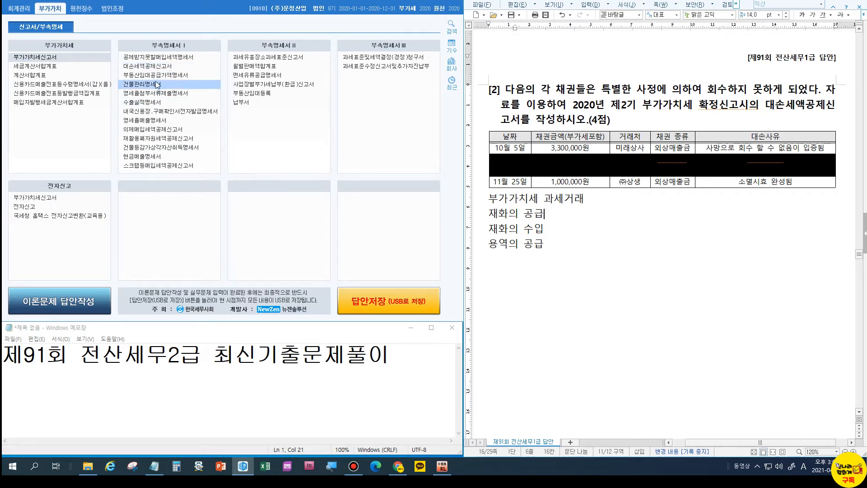
Open the bad-debt tax credit form for the October–December 2기 확정 period.
left_click(158, 67)
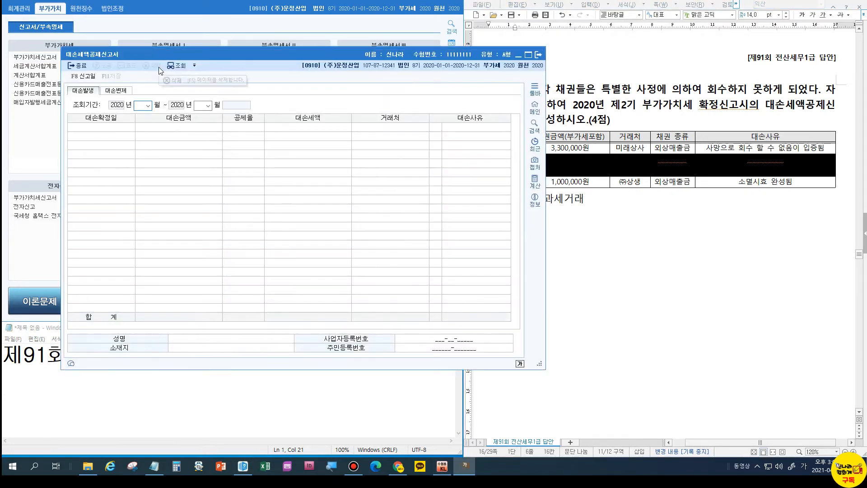
left_click_drag(243, 55, 191, 61)
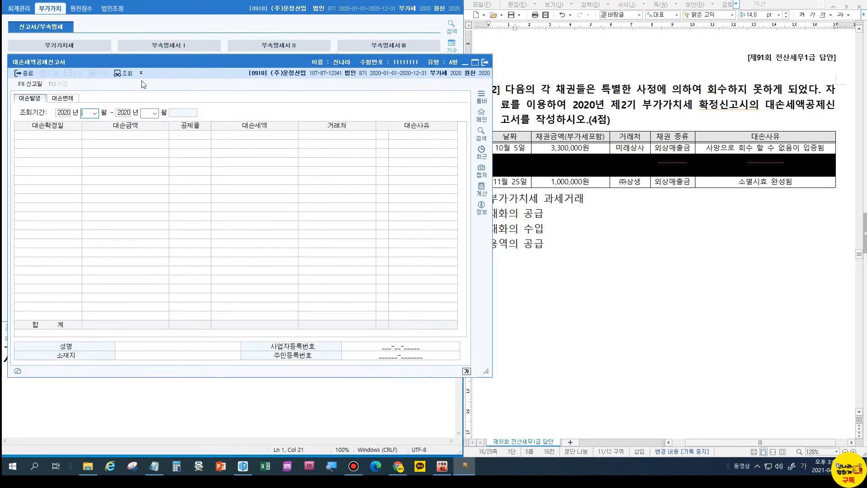
type("1")
type("0")
type("12")
key("Return")
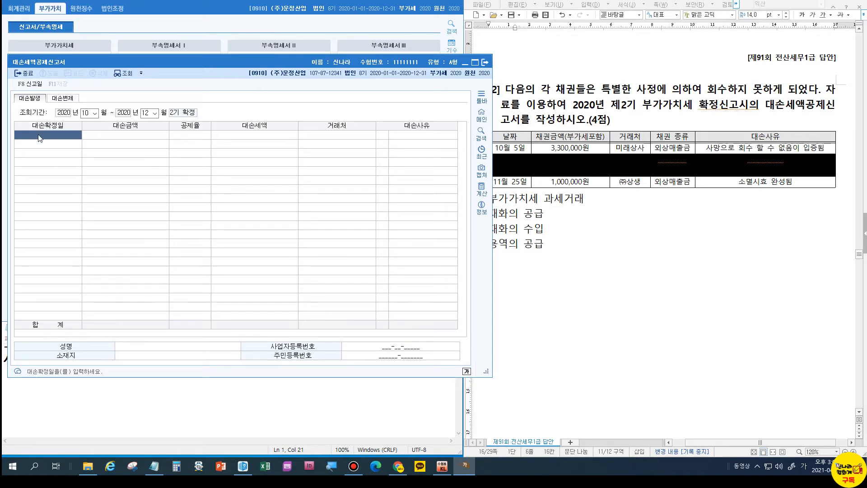
left_click_drag(195, 62, 180, 56)
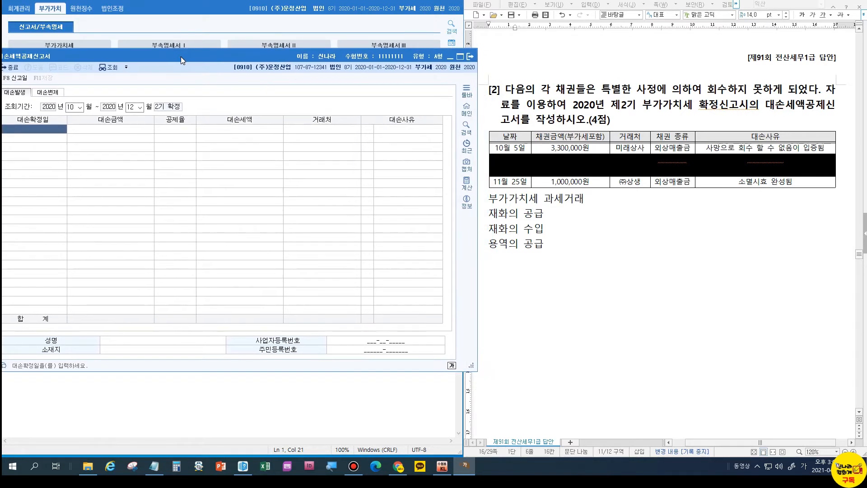
Enter the 2020-10-05 bad debt of 3,300,000 from 미래상사, tax 300,000, reason 3 (death/disappearance).
left_click(39, 131)
type("2020-10-02")
key("Return")
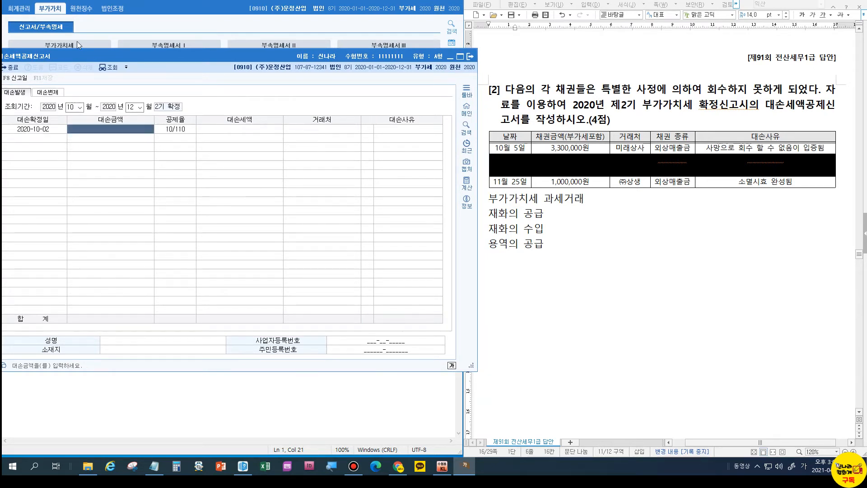
left_click(44, 135)
key("BackSpace")
key("BackSpace")
type("05")
key("Return")
type("3,300")
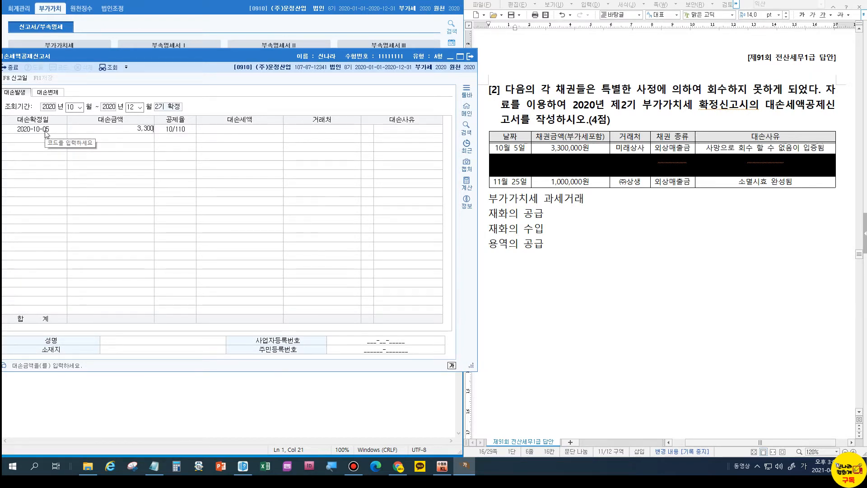
type(",000")
key("Return")
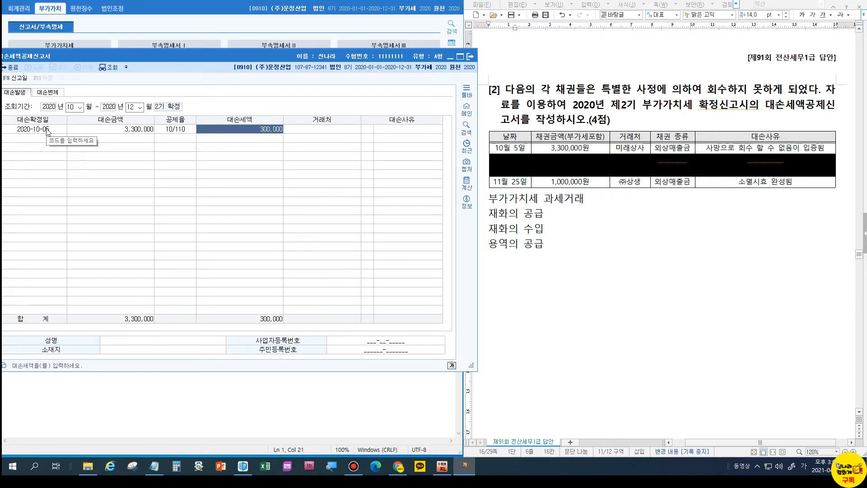
key("Return")
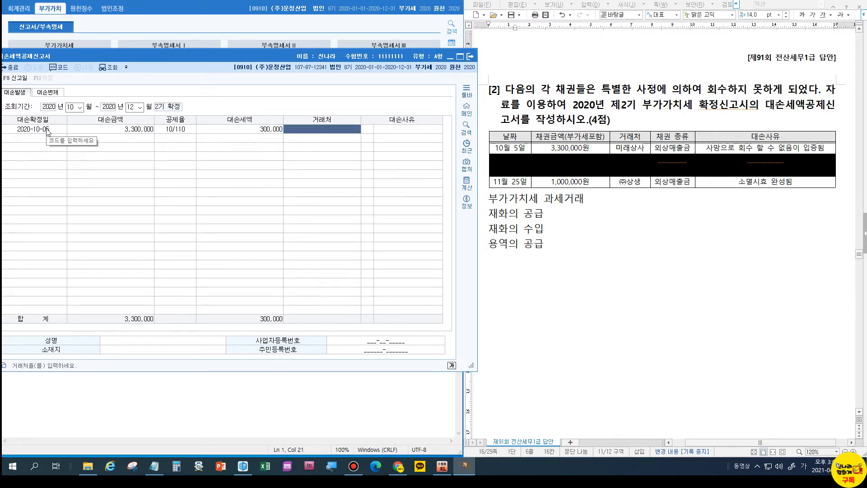
key("F2")
type("미래")
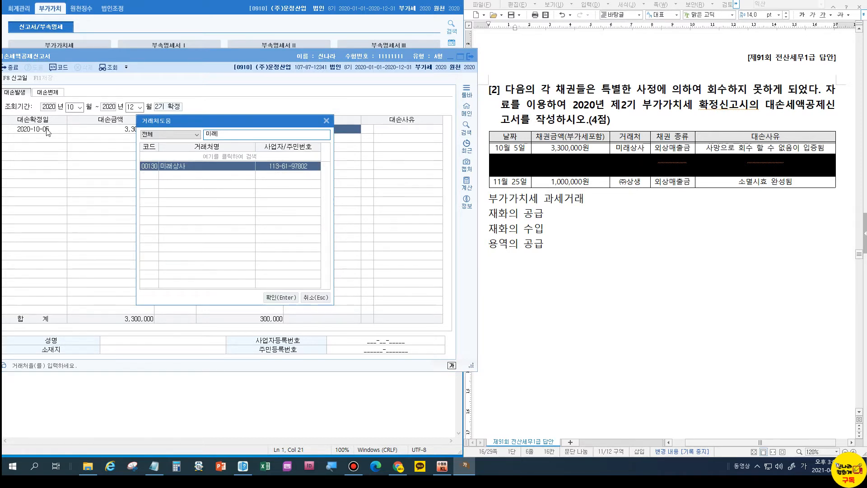
key("Return")
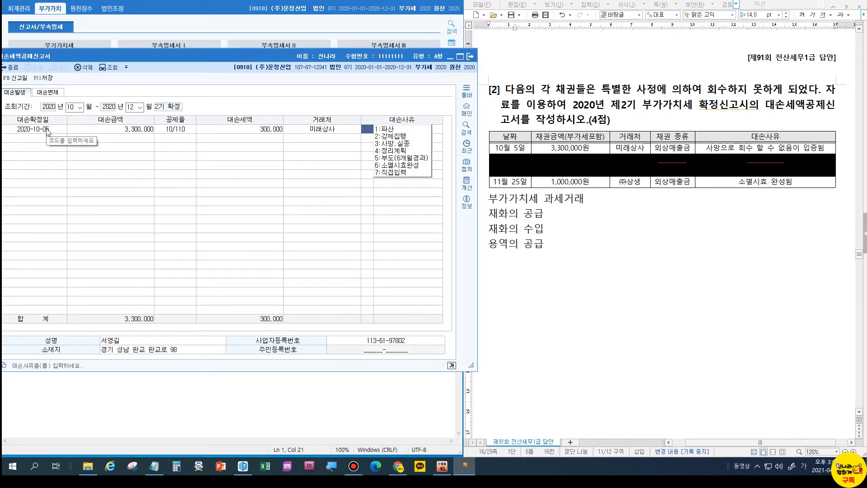
type("3")
key("Return")
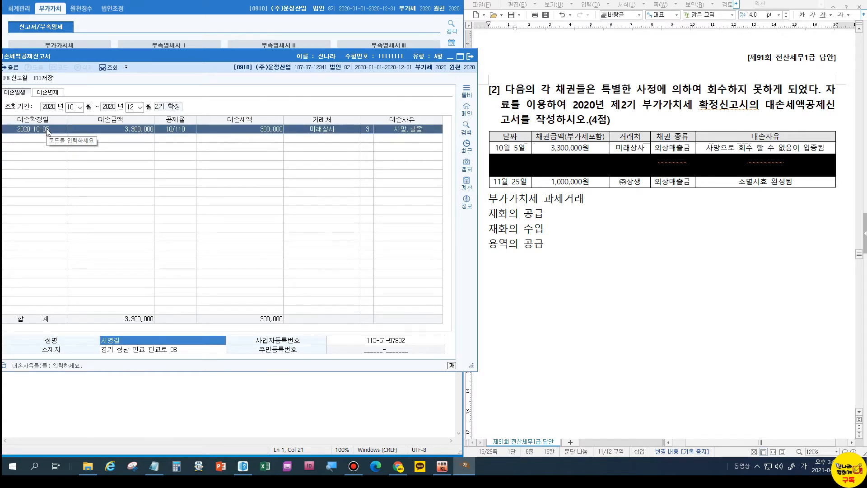
key("Return")
key("Return")
key("Return")
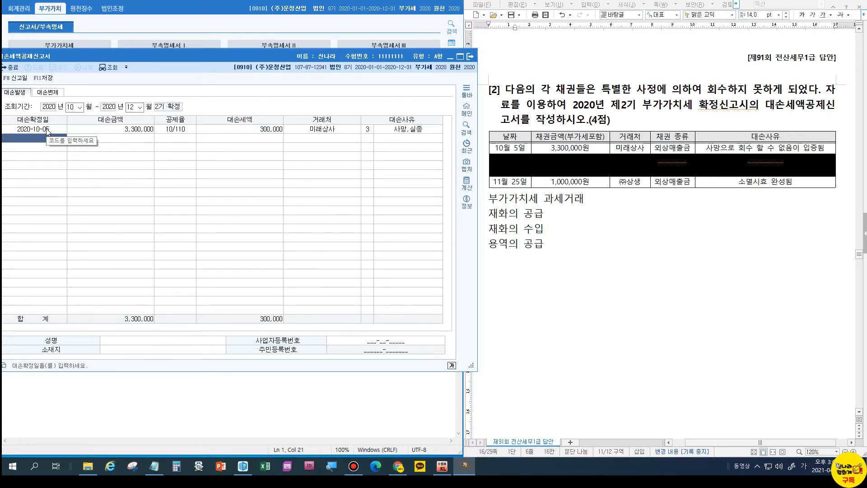
Enter the 2020-11-25 bad debt of 1,000,000 from (주)상생, reason 소멸시효완성.
type("20201125")
key("Return")
type("1000000")
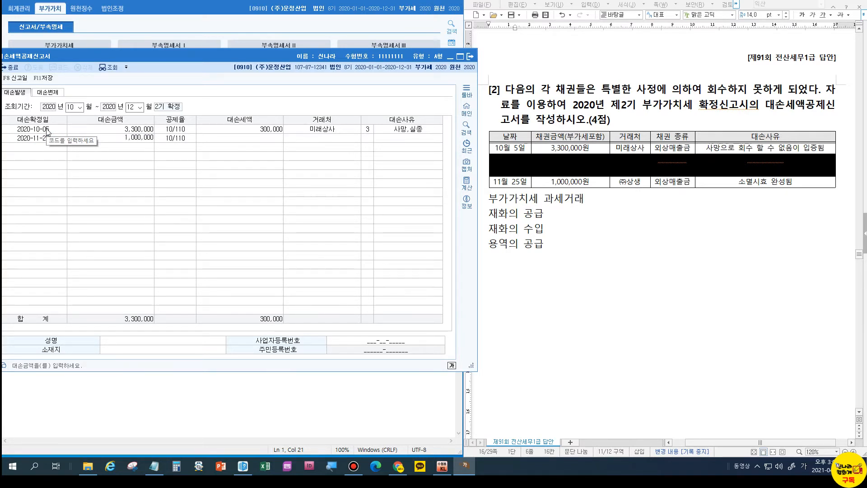
key("Return")
key("Return")
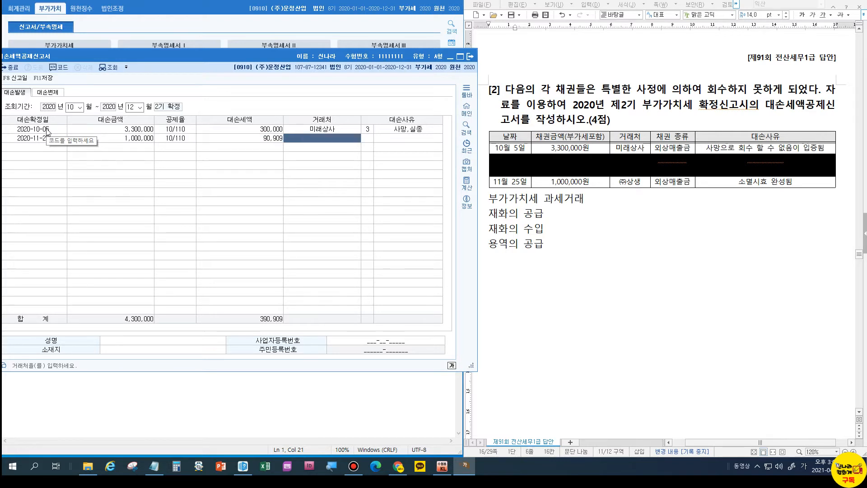
key("F2")
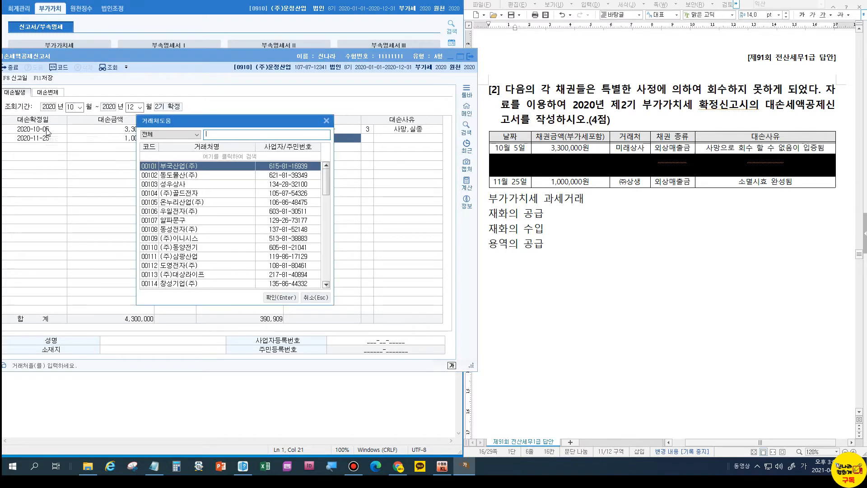
type("상생")
key("Return")
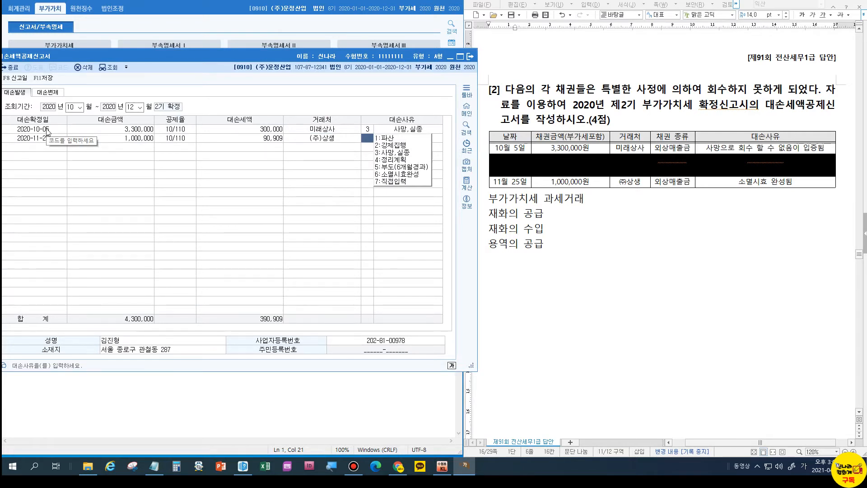
key("Return")
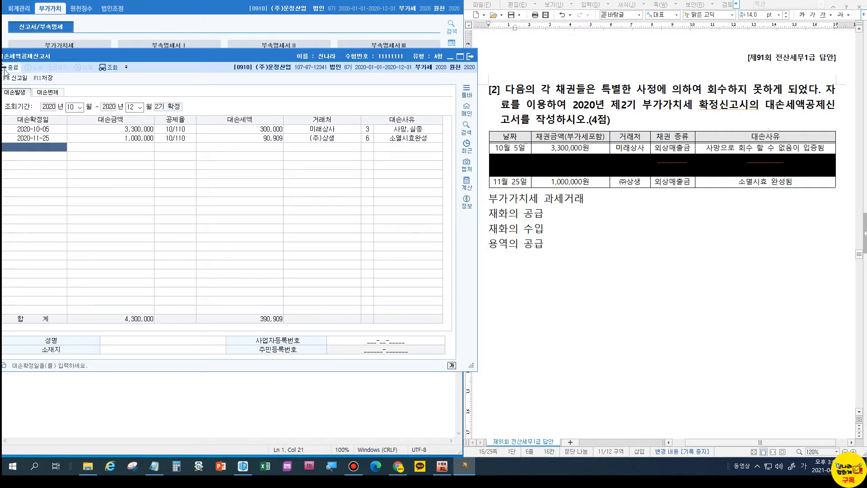
Save the bad-debt tax credit form and close it.
left_click(43, 80)
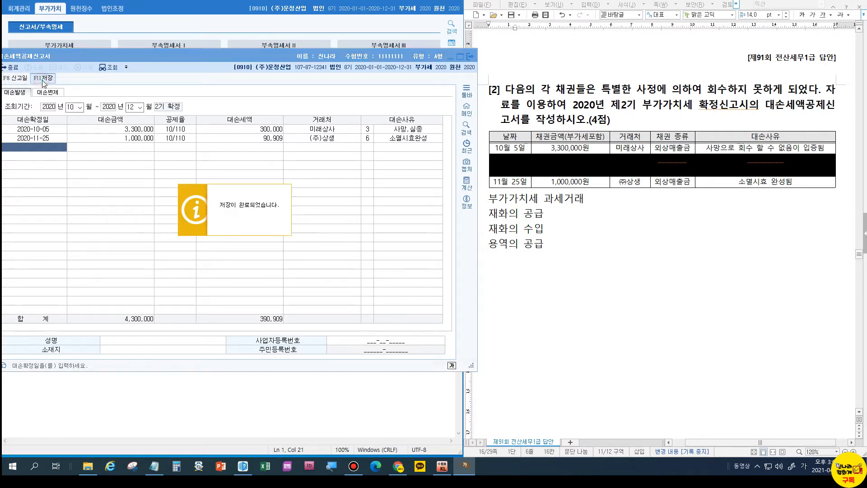
left_click(5, 69)
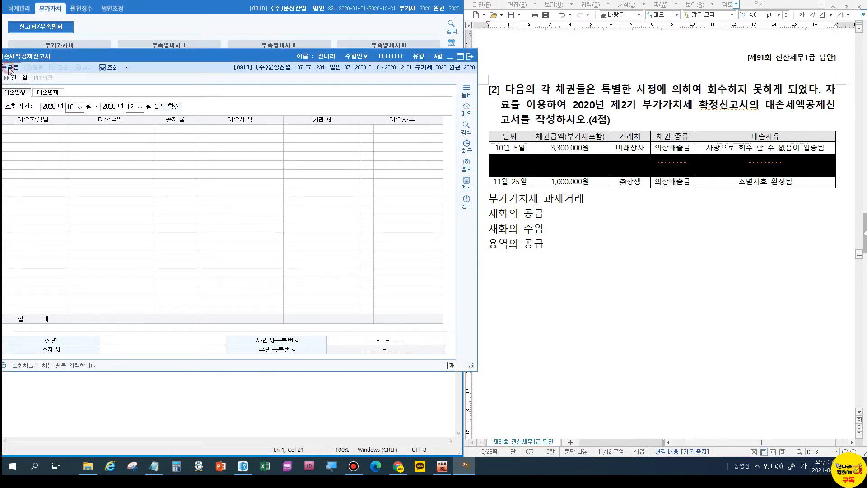
left_click(4, 68)
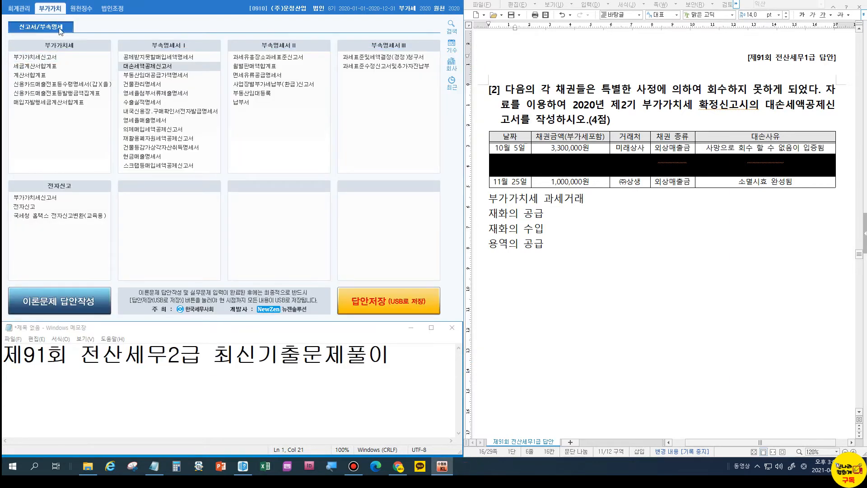
Load the VAT return for 10/1–12/31 and inspect the −390,909 대손세액가감 line.
left_click(54, 60)
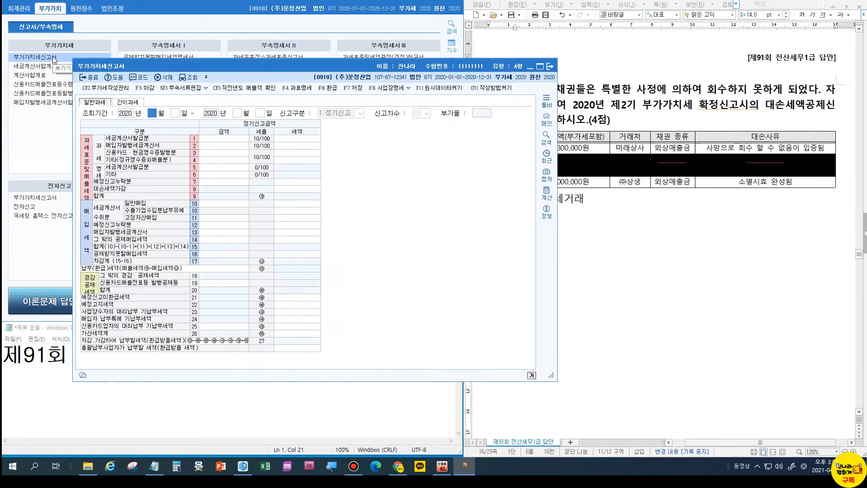
type("101")
key("Return")
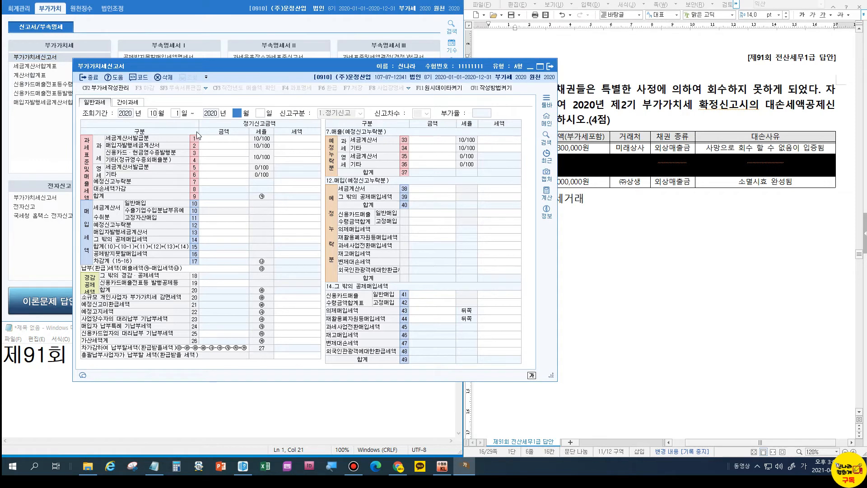
type("12")
key("Return")
key("Return")
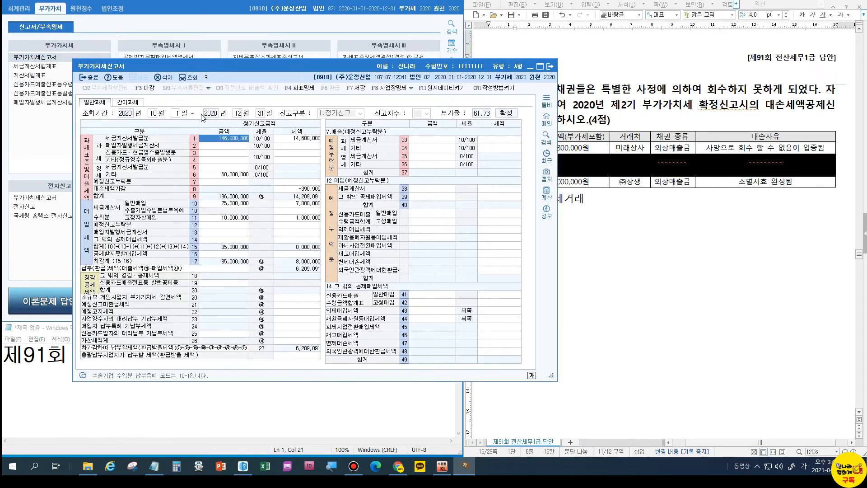
left_click(296, 189)
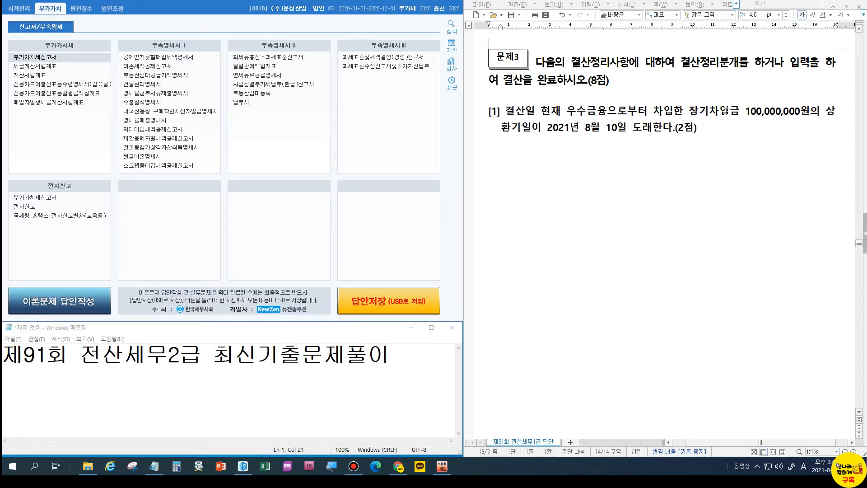
Under problem 3 [1], write 2020/12/31 장기차입금 100,000,000 / 유동성장기부채 100,000,000 at 17 pt.
left_click(703, 131)
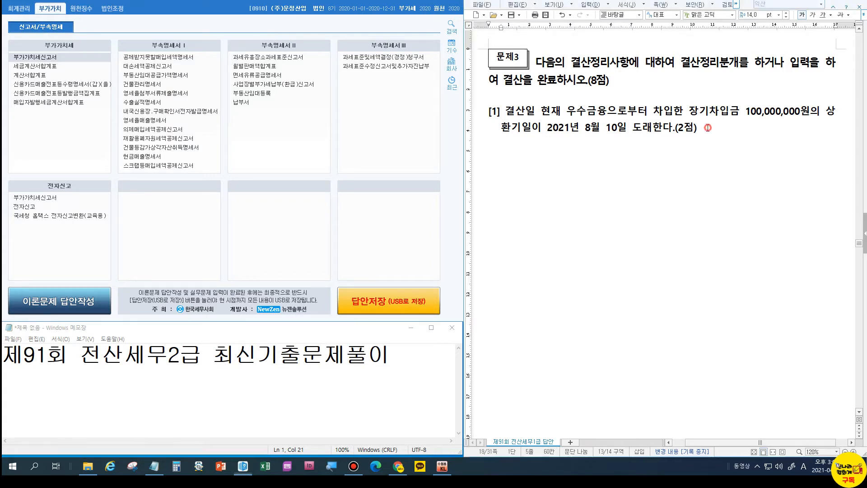
key("Return")
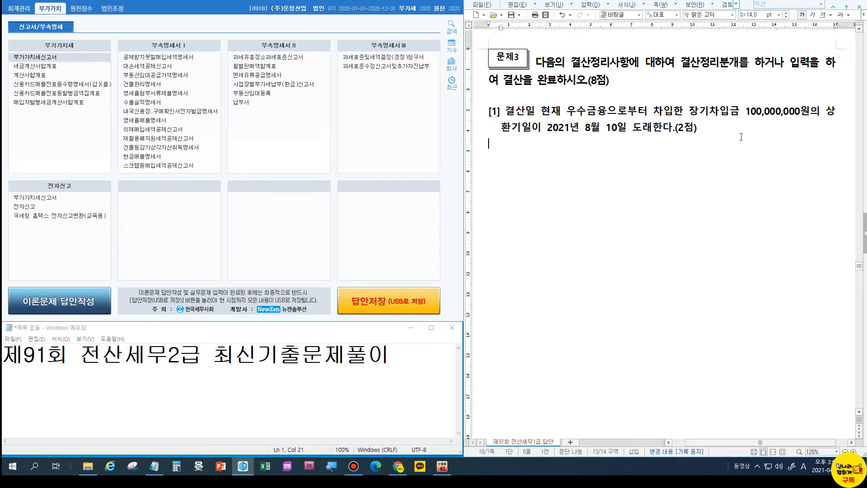
type("2020/12/31")
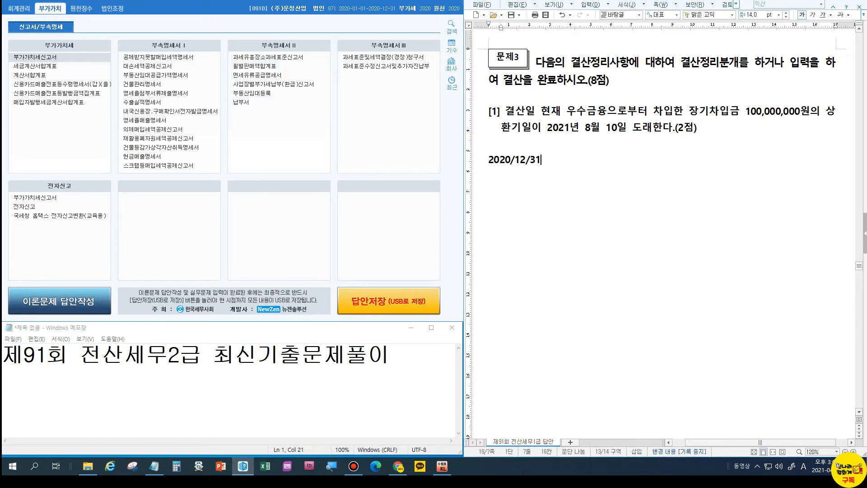
double_click(524, 154)
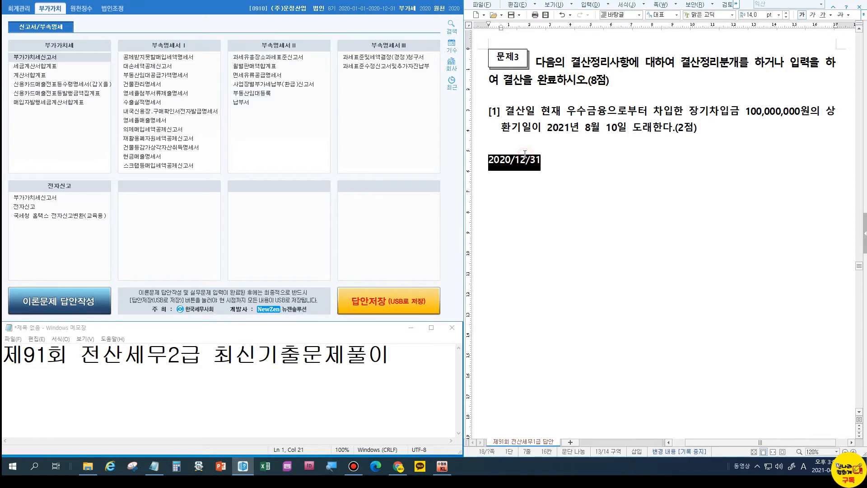
key("ctrl+]")
key("ctrl+]")
key("ctrl+]")
left_click(564, 165)
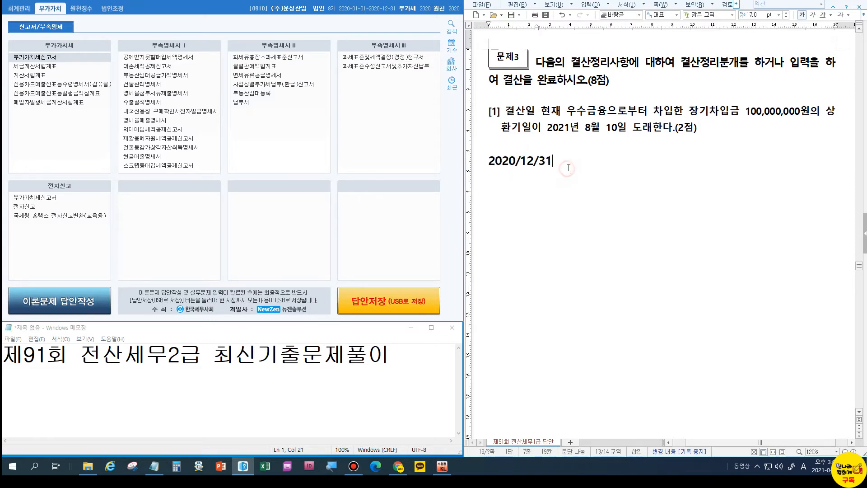
type("장기차입금 ")
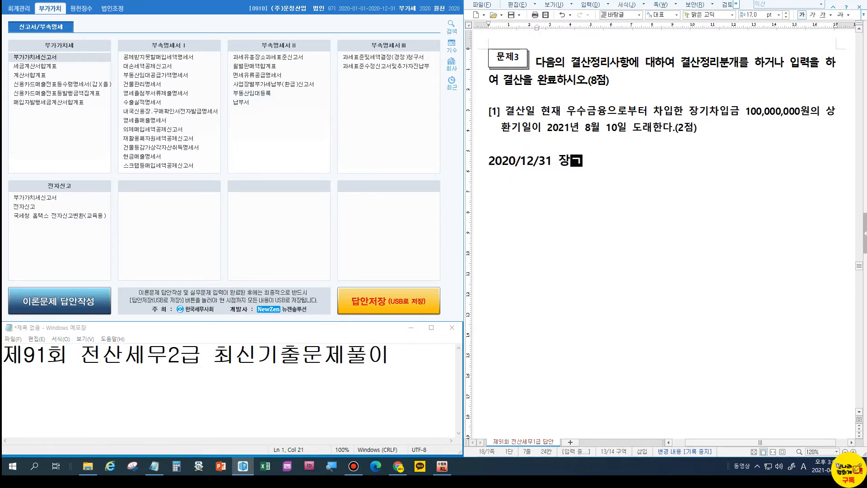
type("1")
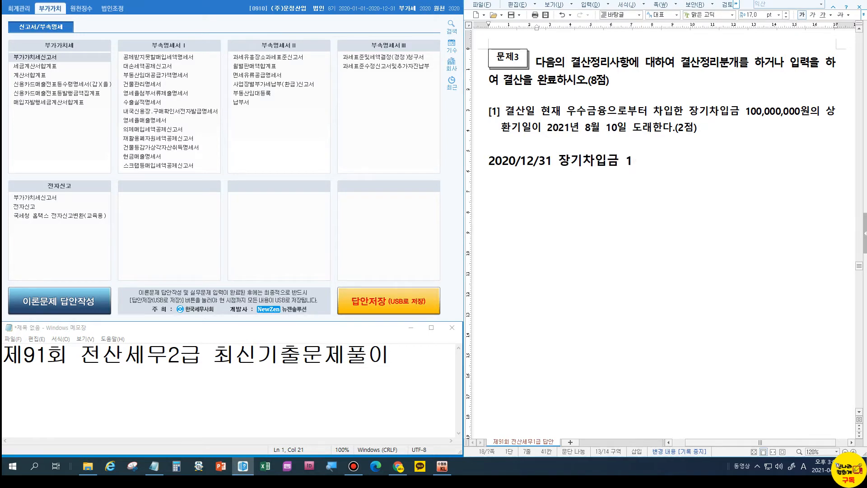
type("00,000,000  ")
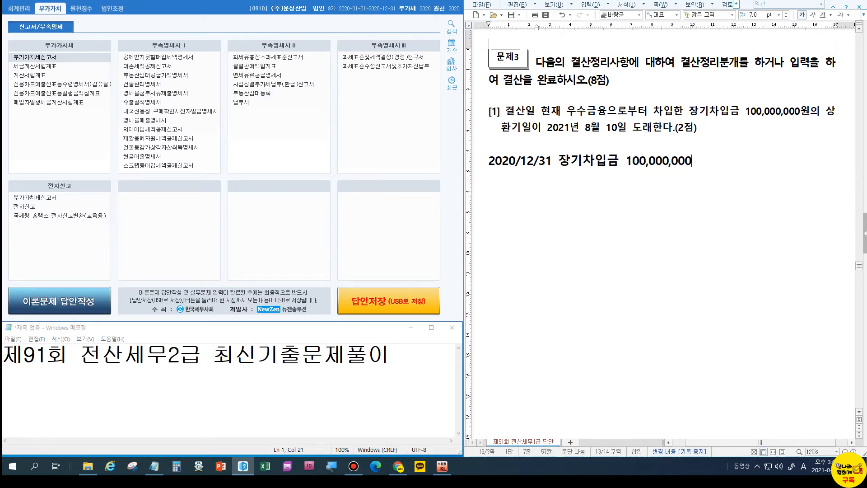
type("/  ")
type("유동성장기")
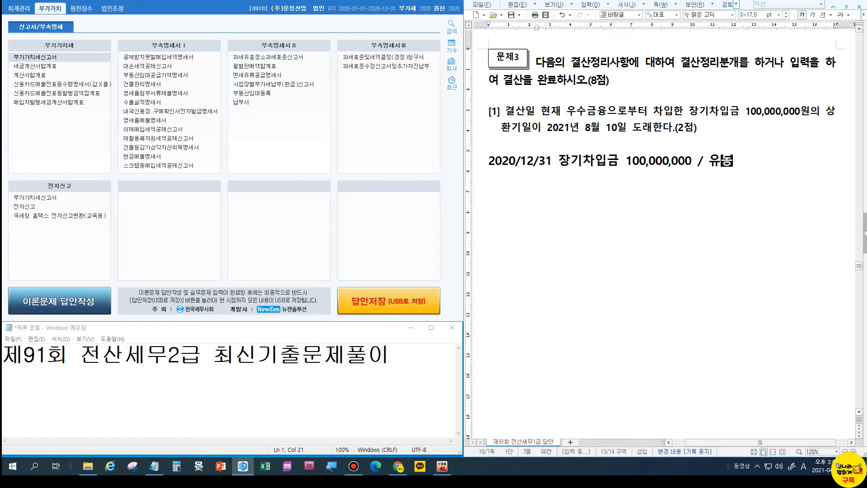
type("부채")
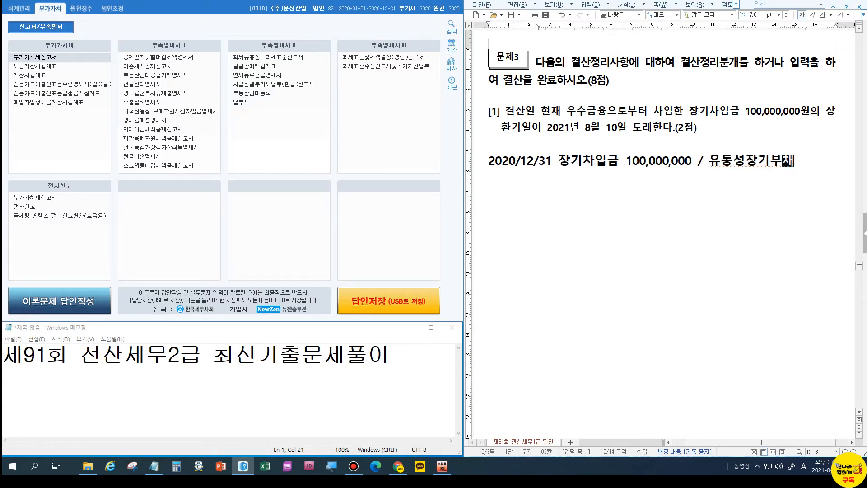
key("Return")
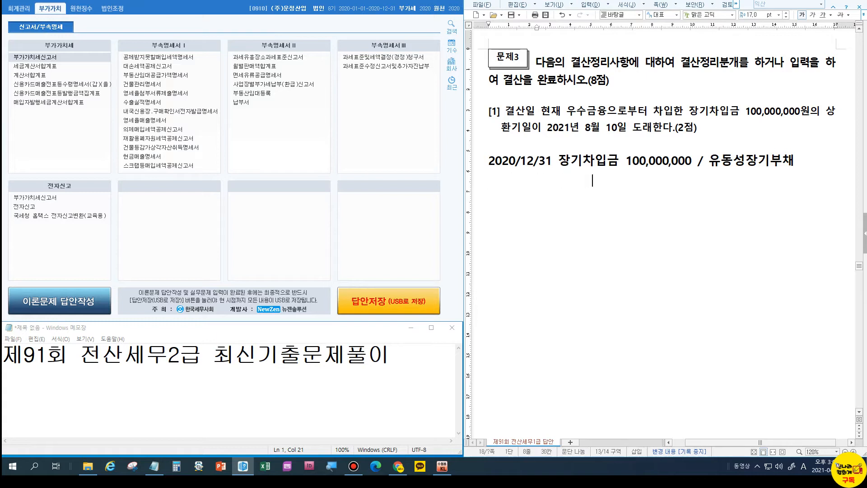
type("100,000,000")
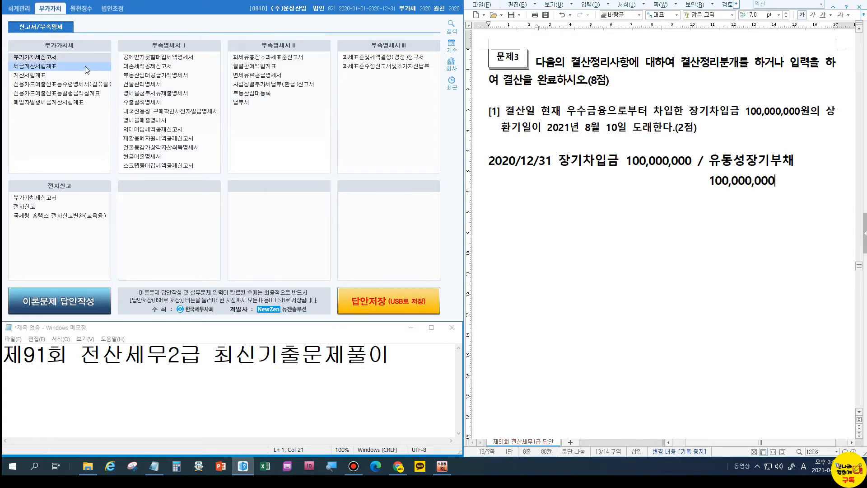
left_click(19, 8)
Start a 12/31 general journal entry debiting 장기차입금 100,000,000 with counterparty 우수금융.
left_click(36, 58)
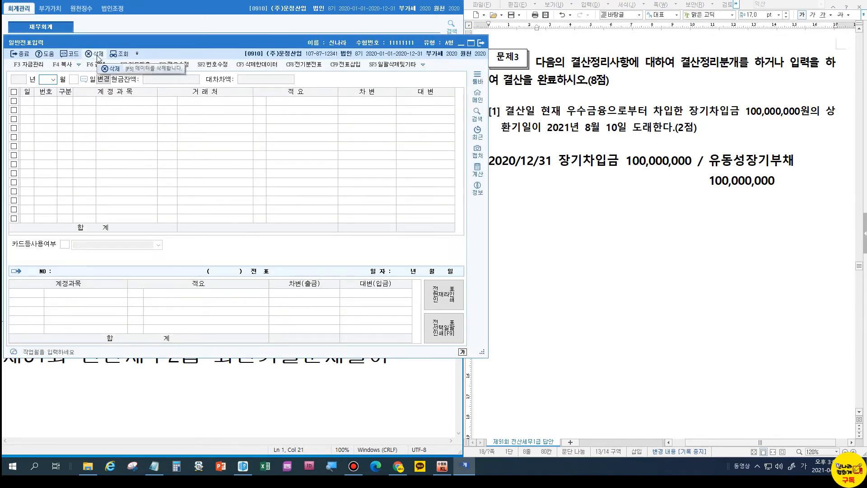
type("12")
key("Return")
type("31")
key("Return")
type("3")
key("Return")
type("장기차")
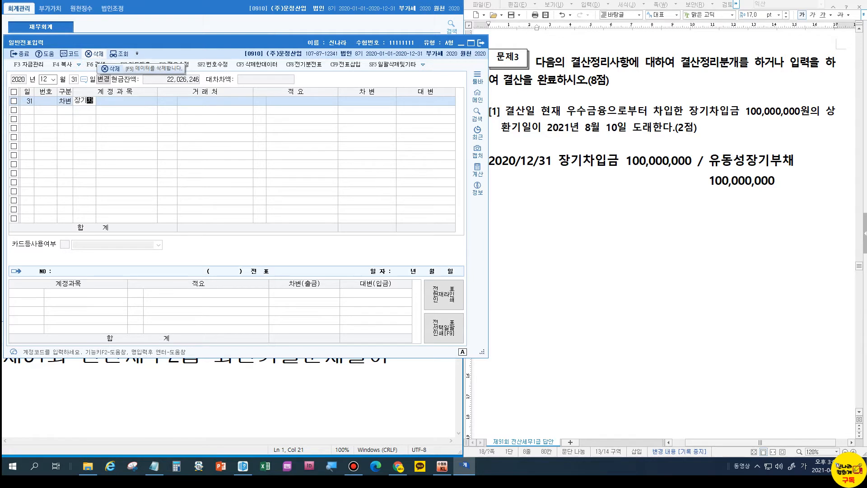
key("Return")
key("Return")
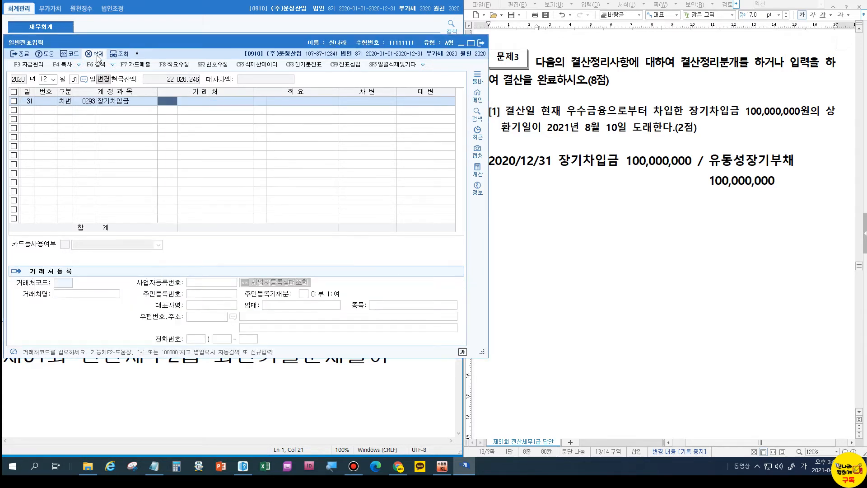
type("우수")
key("Return")
key("Return")
key("Return")
type("100,000")
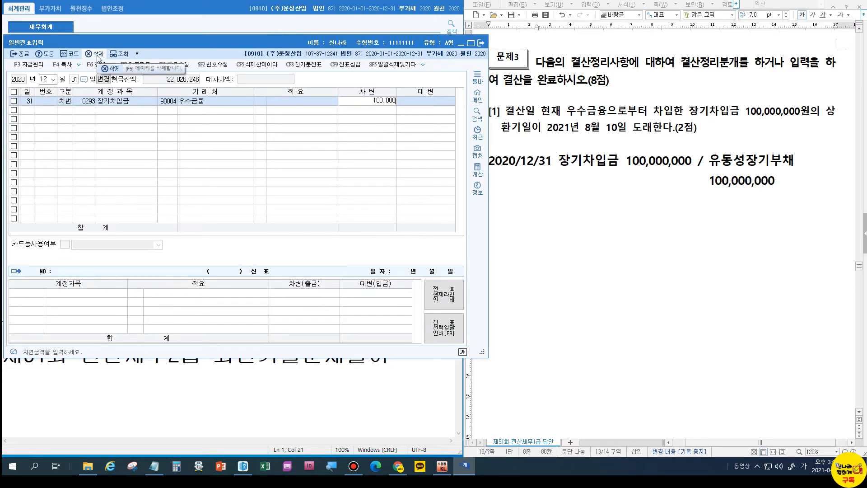
type(",000")
key("Return")
Add the credit line 유동성장기부채 100,000,000 with 우수금융 to balance the entry.
type("4")
type("유동")
key("Return")
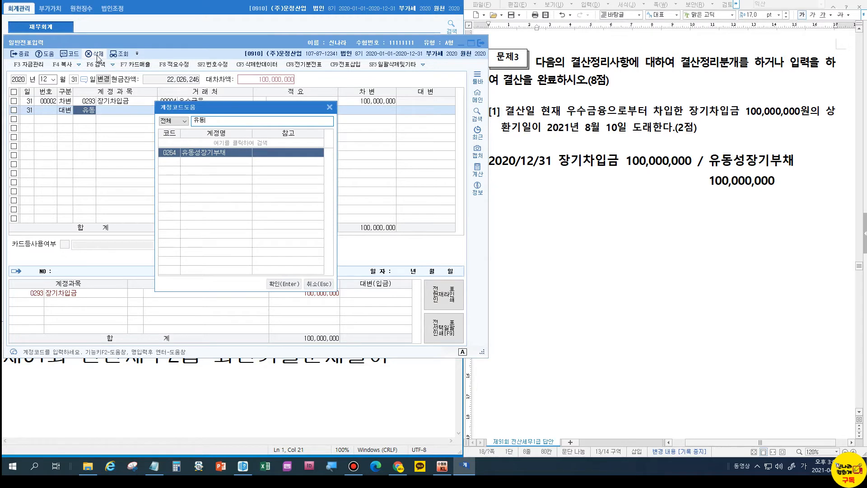
key("Return")
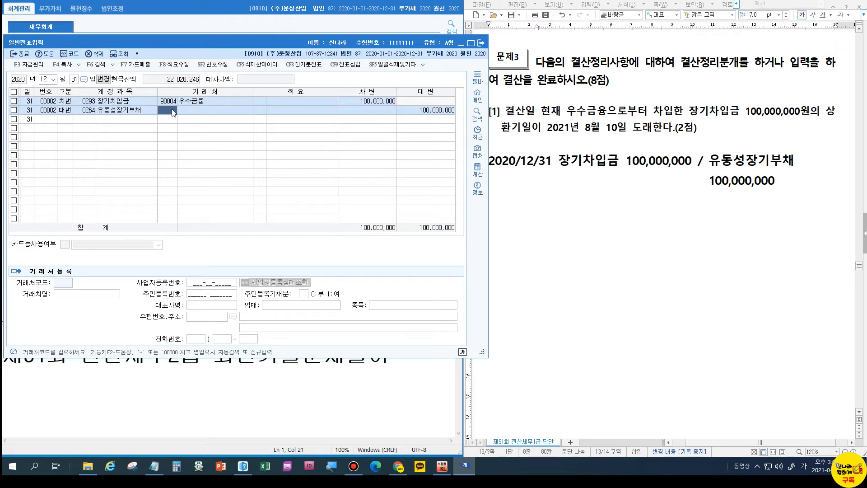
key("Return")
key("Return")
key("Return")
key("Return")
key("Return")
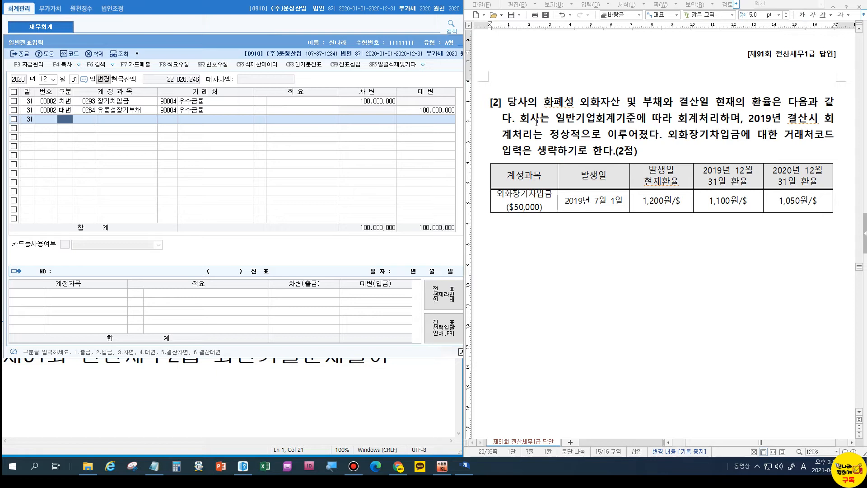
Colour the 1,100원/$ rate in the exchange-rate table red.
left_click(760, 118)
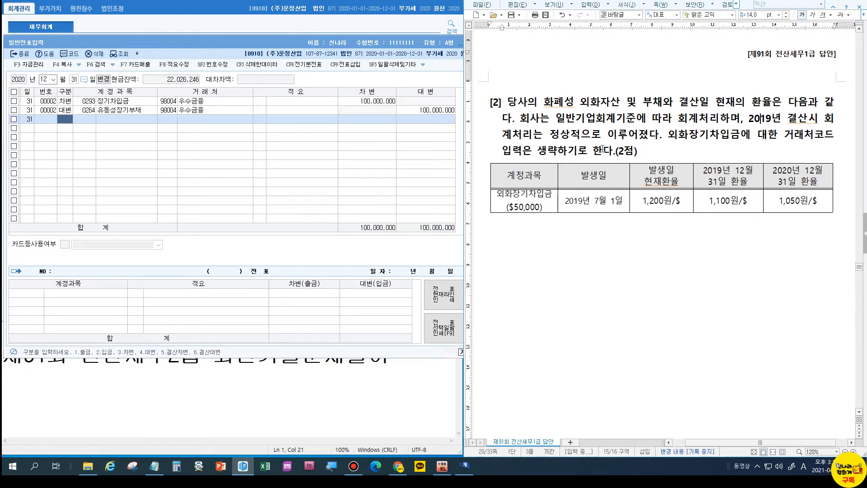
left_click(519, 175)
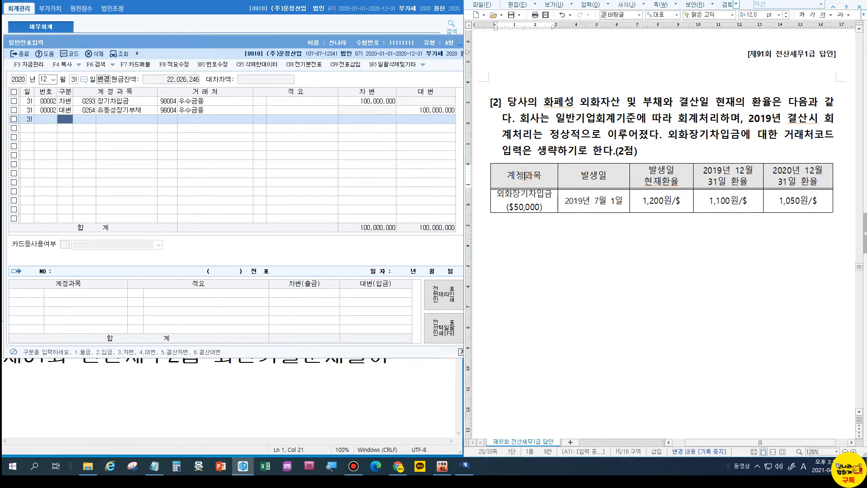
left_click(517, 196)
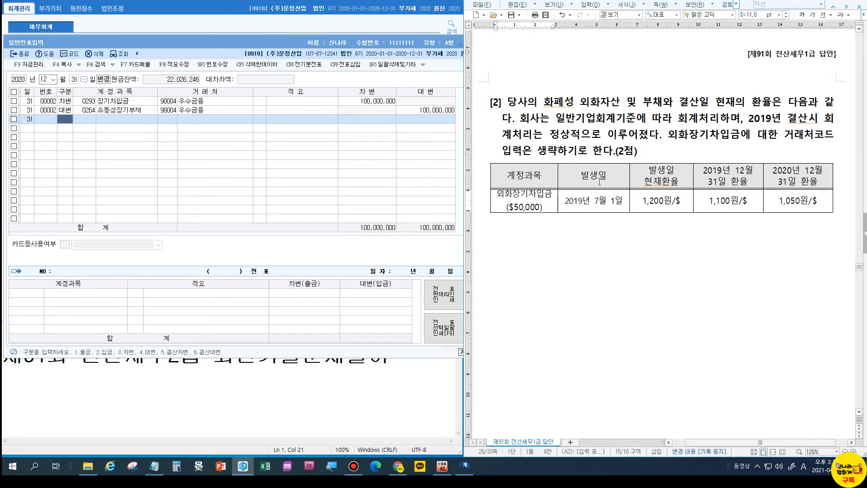
left_click(583, 202)
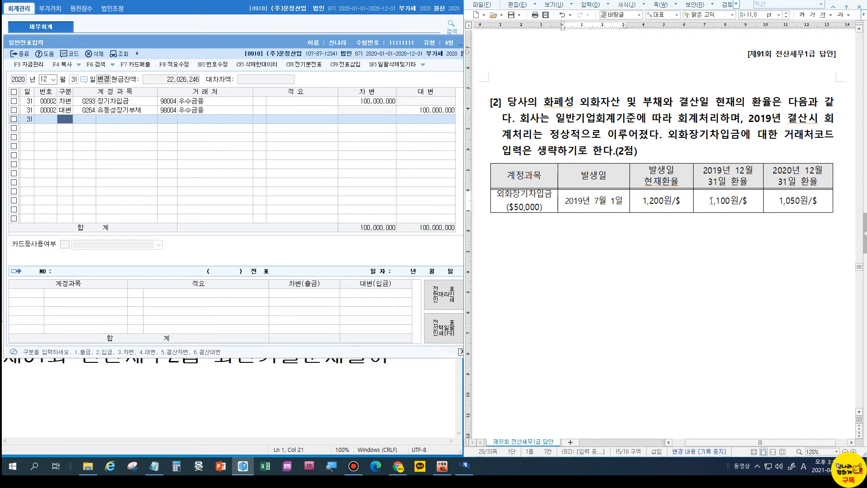
left_click_drag(710, 201, 746, 201)
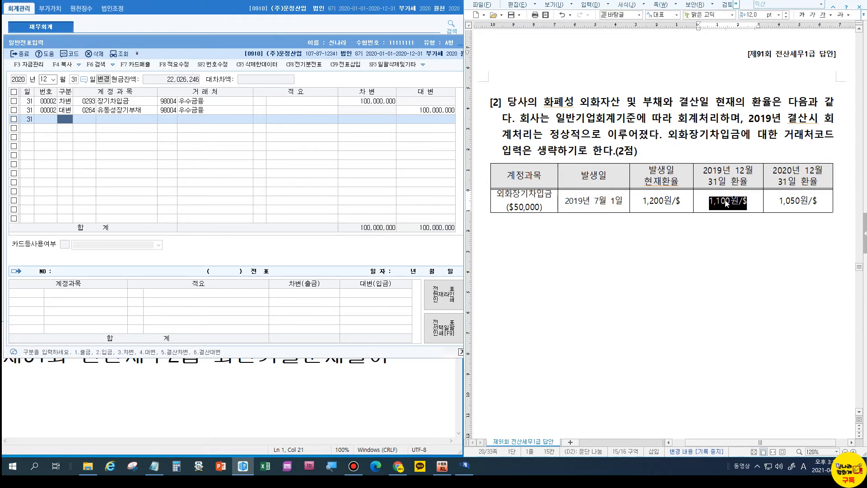
key("ctrl+m")
key("r")
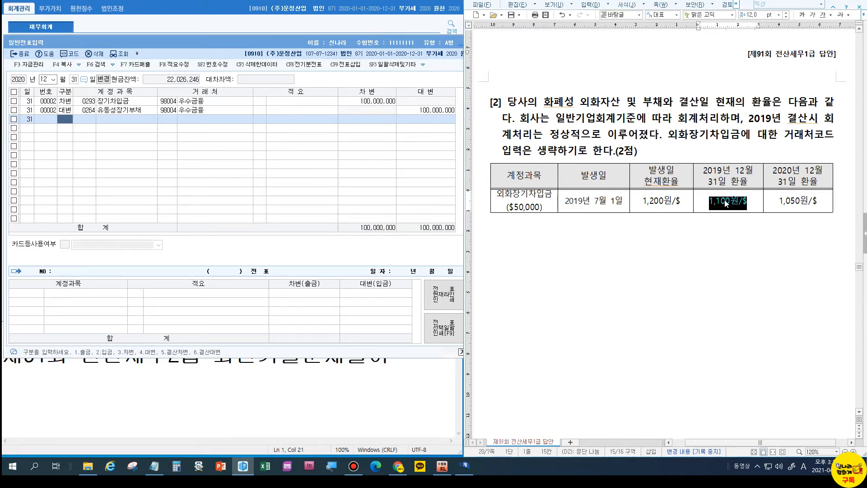
left_click(778, 206)
Make the 1,050원/$ rate bold and red.
left_click_drag(777, 206, 823, 203)
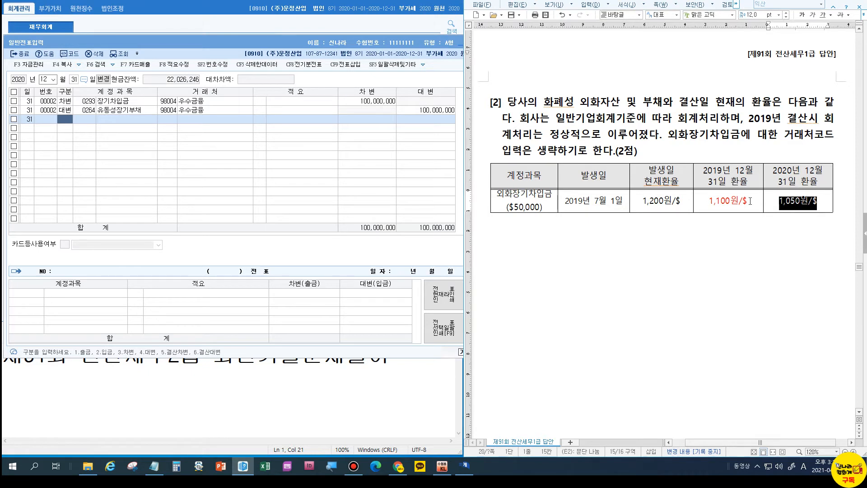
key("ctrl+b")
key("ctrl+m")
key("r")
left_click(838, 204)
Below the table, type the 12/31 외화장기차입금 line and the working 50*$50,000=2500000.
key("Return")
key("Return")
type("12/31")
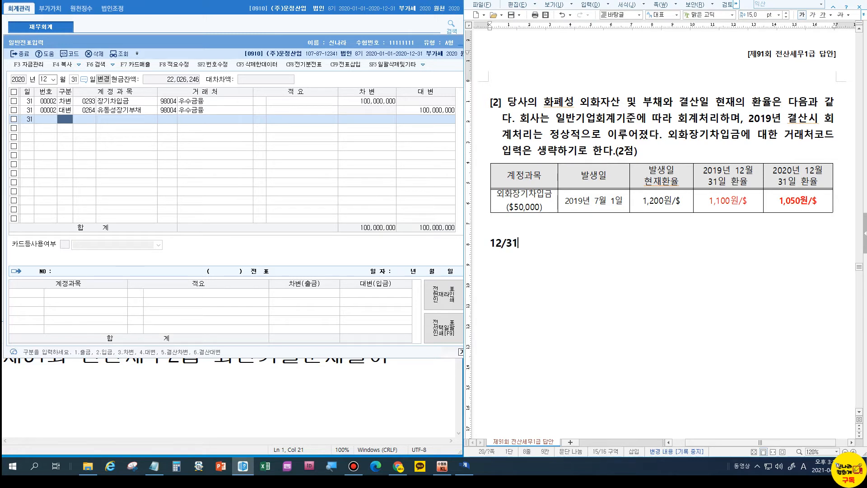
type("    외환장기차입금")
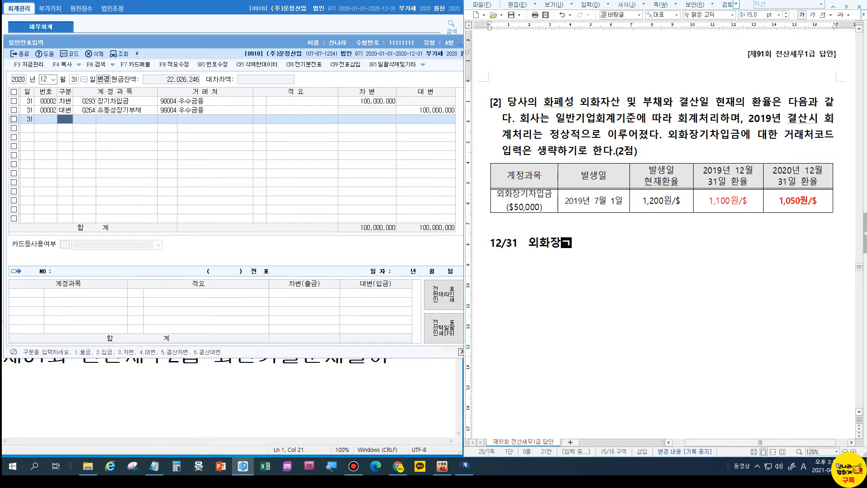
key("Return")
type("50")
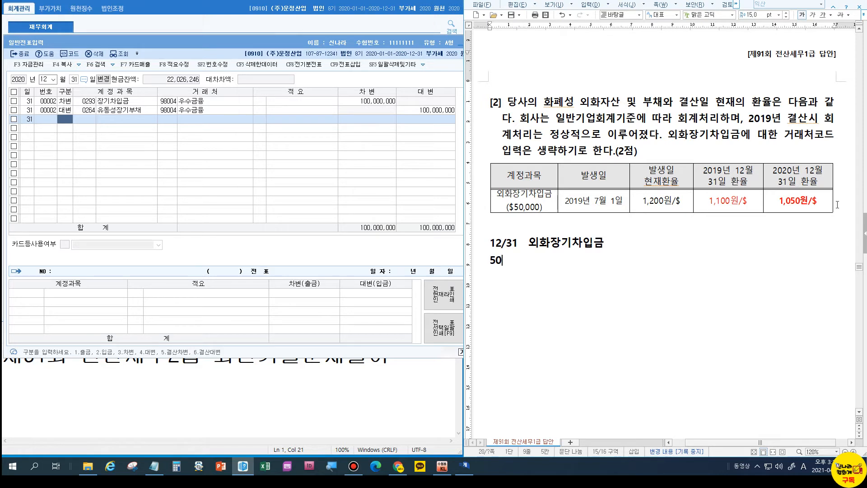
type("*50,000")
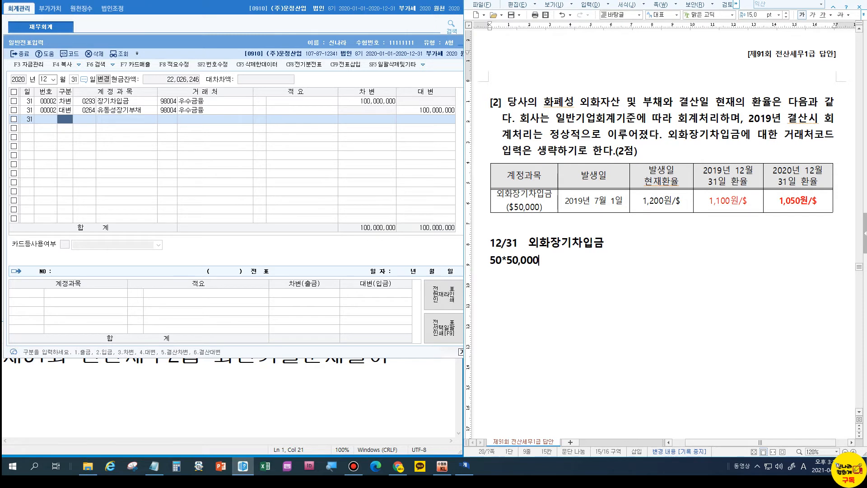
key("Left")
key("Left")
key("Left")
key("Left")
key("Left")
key("Left")
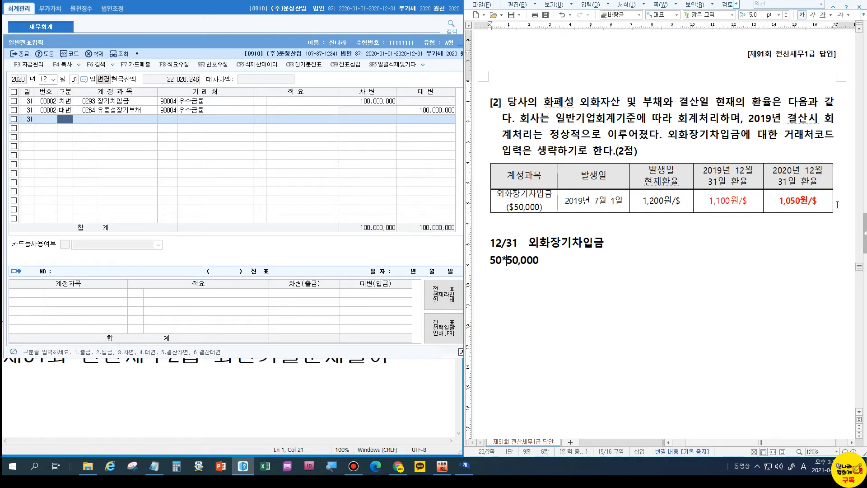
type("$")
key("End")
type("=")
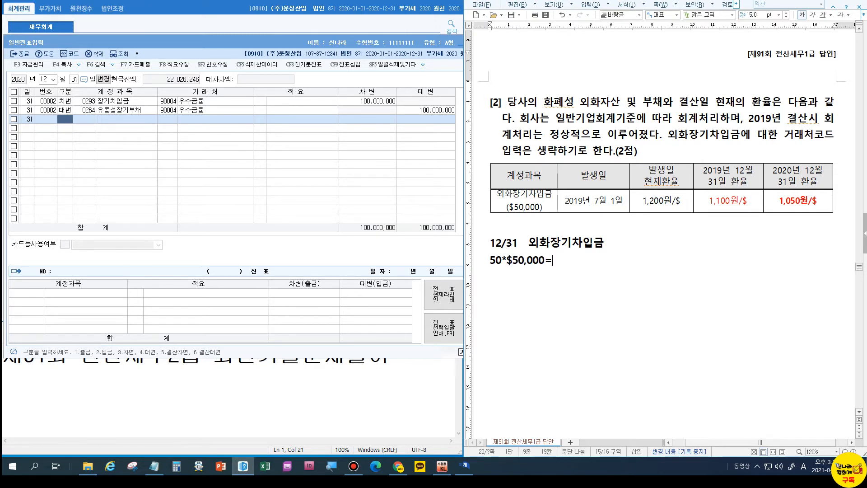
type("2500000")
Format the result as 2,500,000, complete '2,500,000 / 외화환산이익 2,500,000', and highlight the 거래처코드 note.
key("Left")
key("Left")
key("Left")
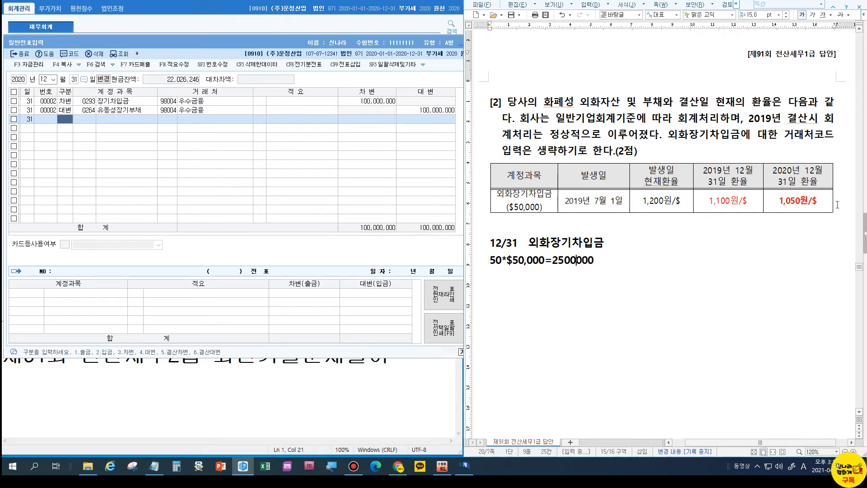
type(",")
key("Left")
key("Left")
key("Left")
key("Left")
type(",")
key("End")
type("2,500,0")
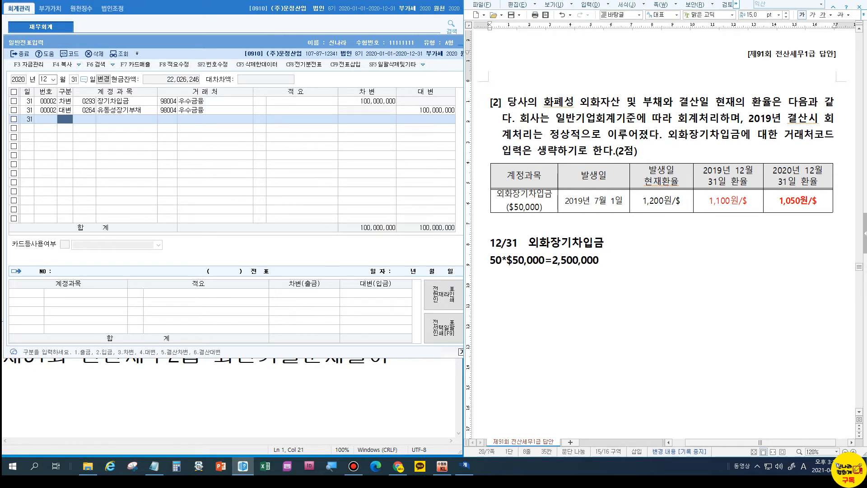
type("00 / 외화환산이익 2,500,000")
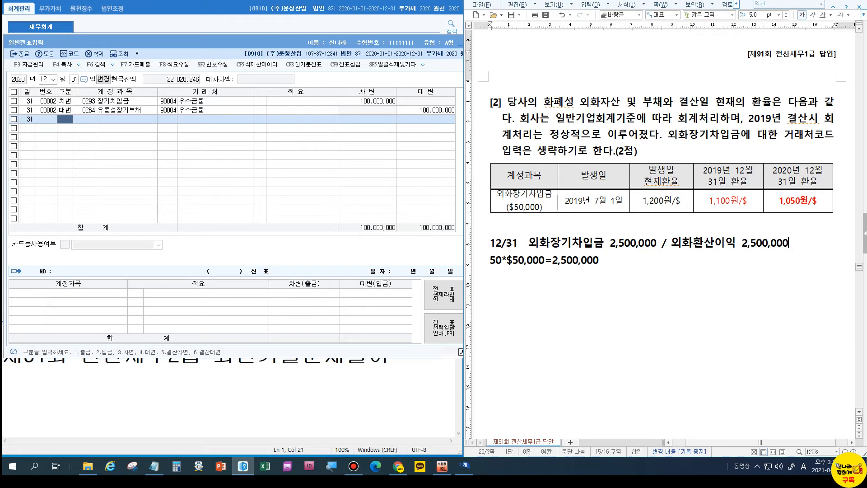
left_click(781, 134)
left_click_drag(781, 134, 532, 154)
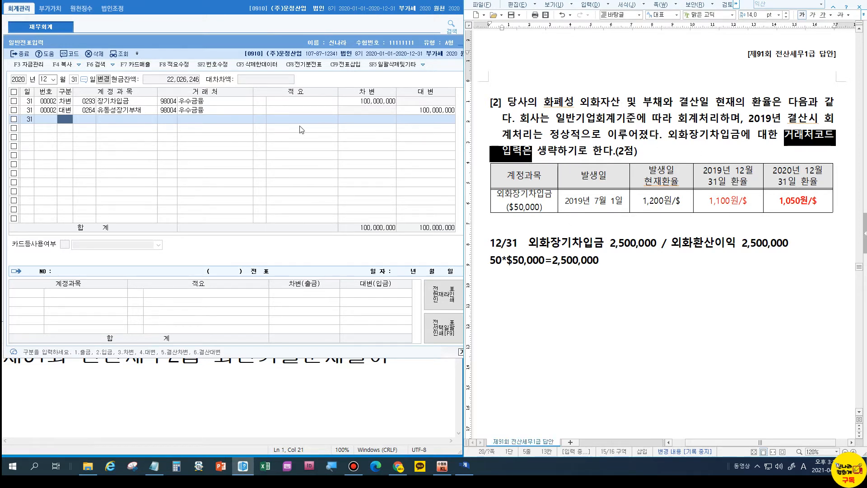
Add the debit line 외화장기차입금 2,500,000 to the 12/31 voucher.
left_click(85, 119)
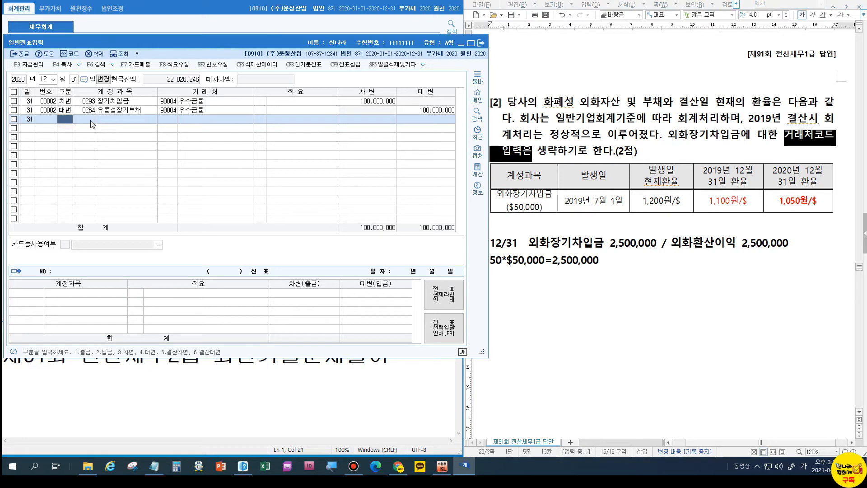
type("3외화")
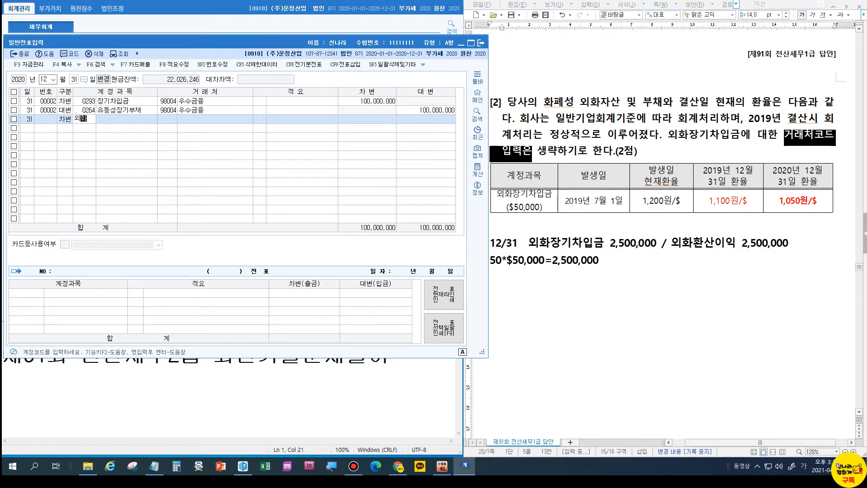
key("Return")
key("Return")
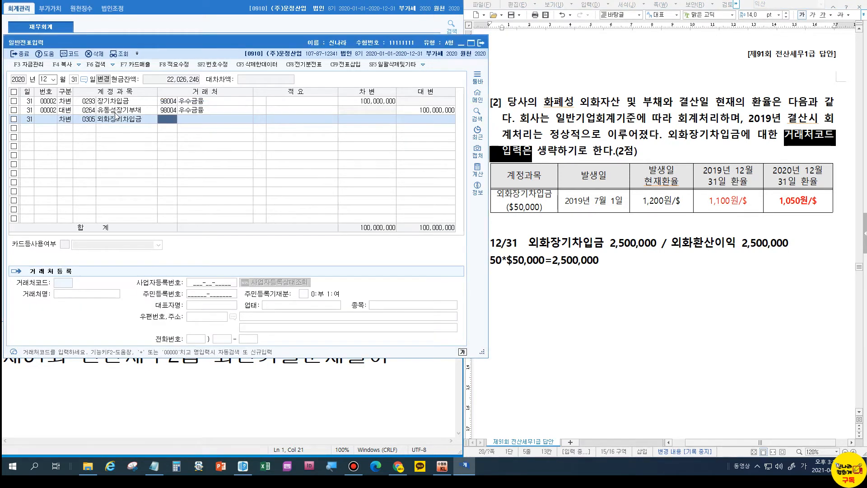
key("Return")
key("Return")
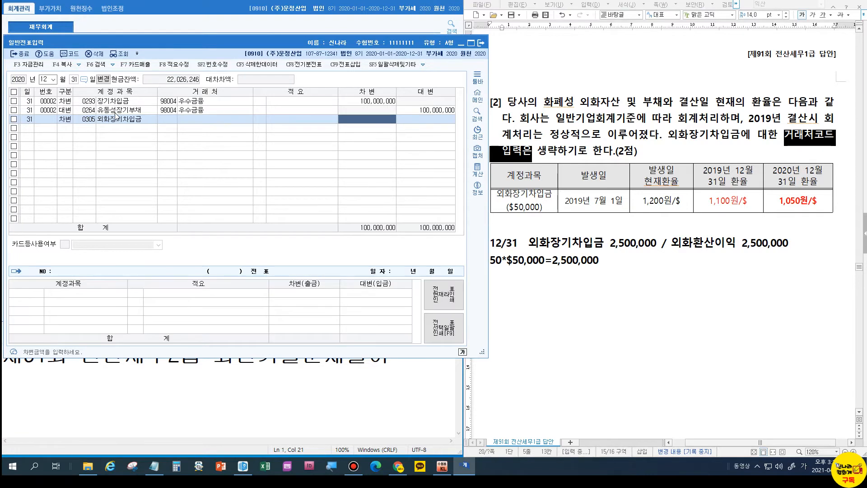
type("2500000")
key("Return")
Add the balancing credit line 외화환산이익 2,500,000.
type("4외화")
key("Return")
key("Down")
key("Return")
key("Return")
key("Return")
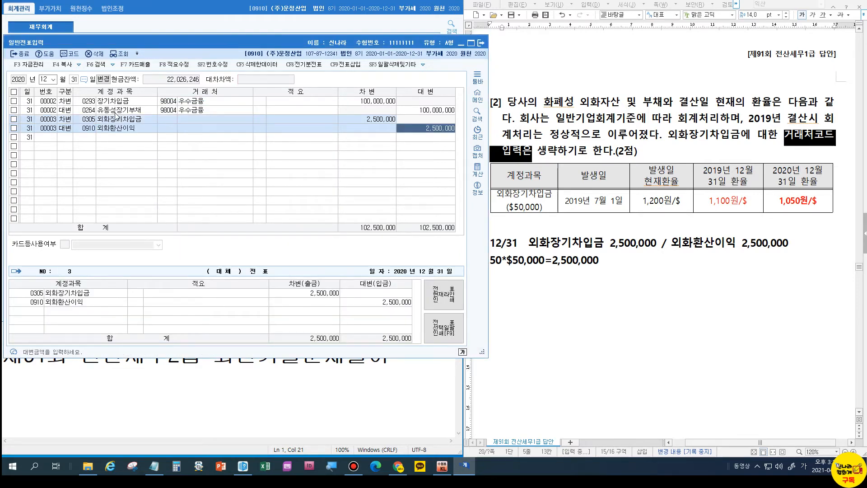
key("Return")
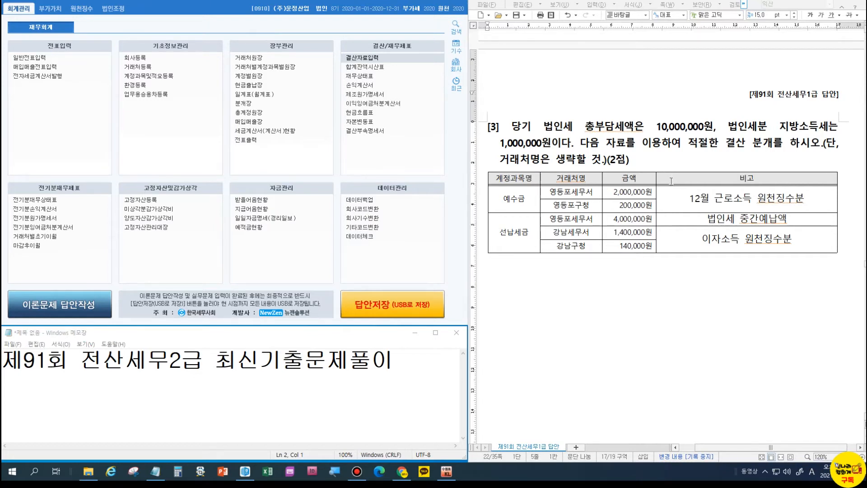
Below question [3], type 수동결산 and on the next line 법인세등 11,000,000 /.
left_click(846, 247)
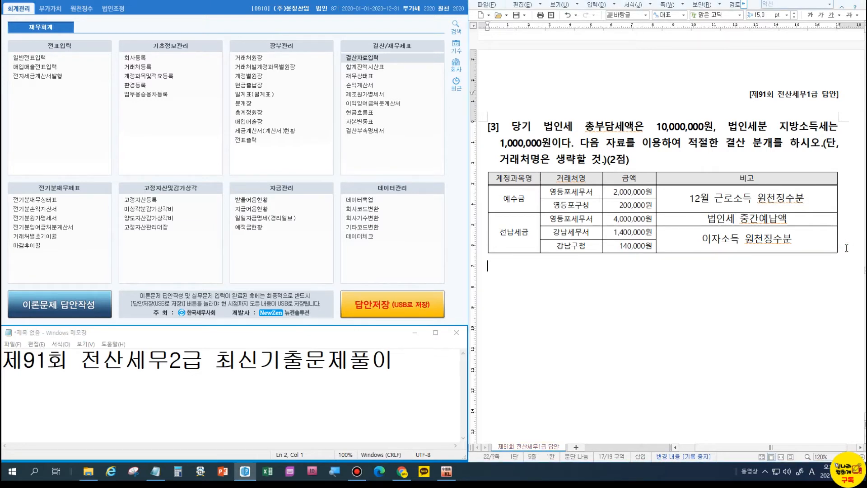
type("수동")
type("결산")
key("Return")
type("법인세등")
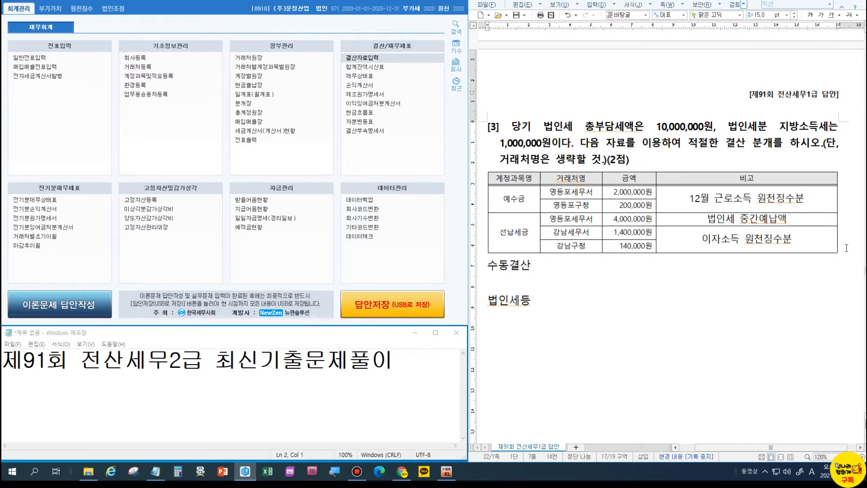
type("11,000,000 /")
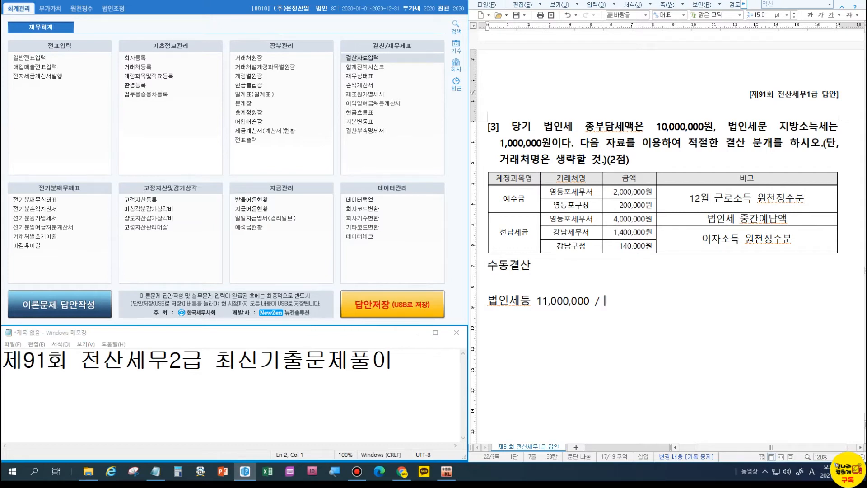
Complete the note as 법인세등 11,000,000 / 선납세금 5540,000, with 미지급세금 ? on the next line.
type("5540,000")
key("Left")
key("Left")
key("Left")
key("Left")
key("Left")
key("Left")
key("Left")
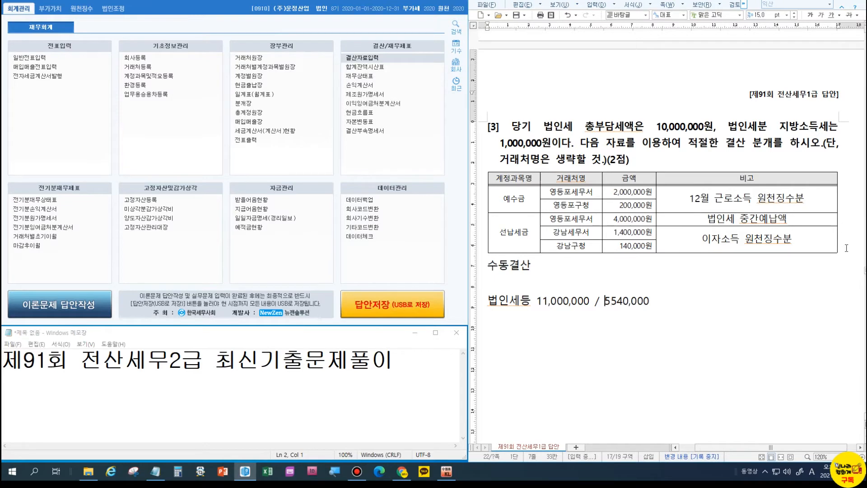
type("선납세금")
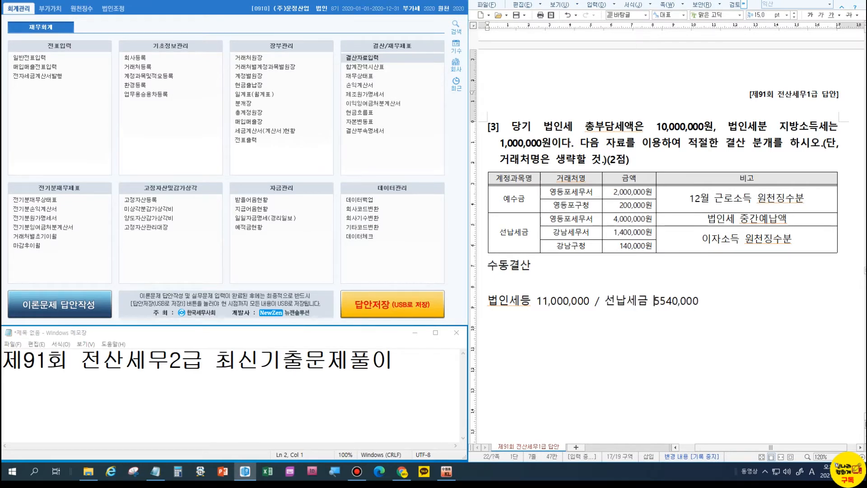
key("End")
key("Return")
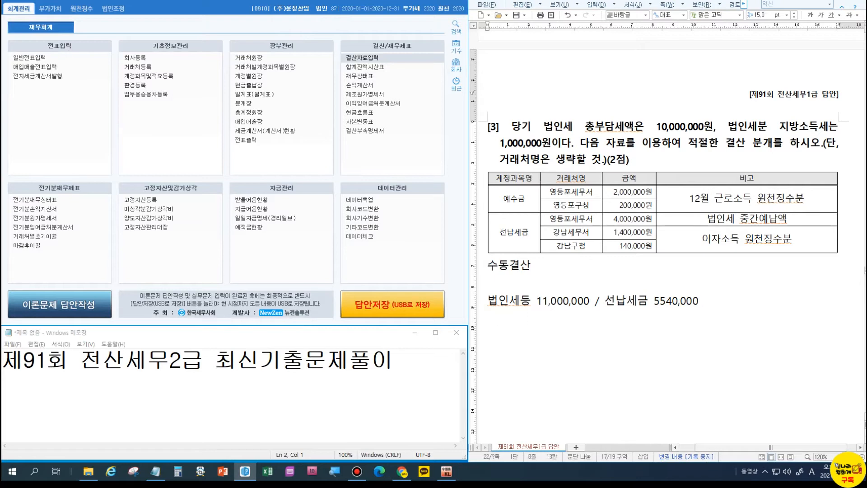
type("미지급세금 ?")
Date the note 12/31 and open KcLep's 결산자료입력 screen.
left_click(490, 301)
type("12/31")
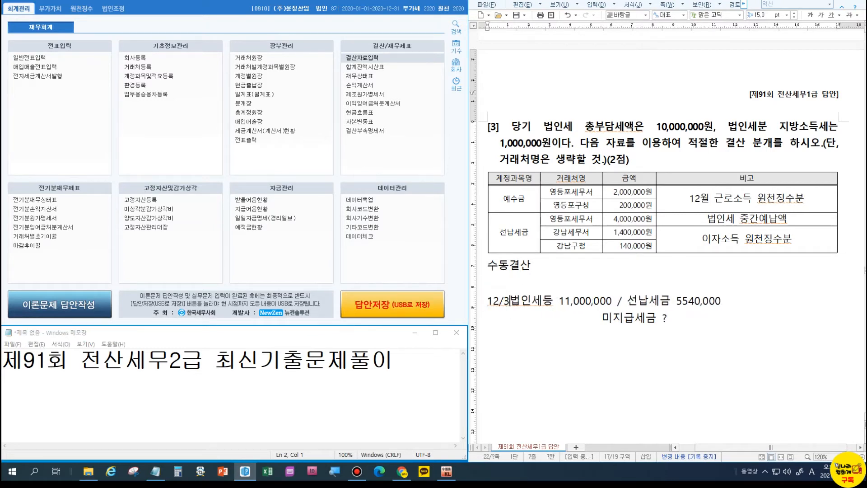
key("Down")
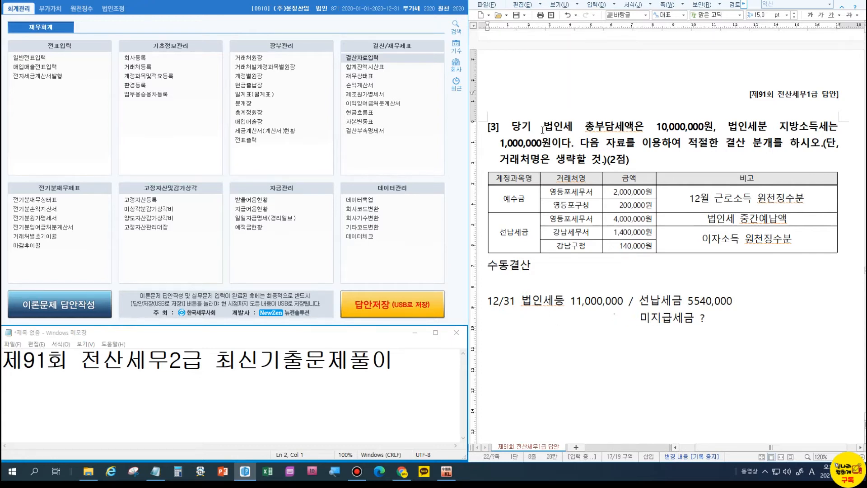
left_click(356, 57)
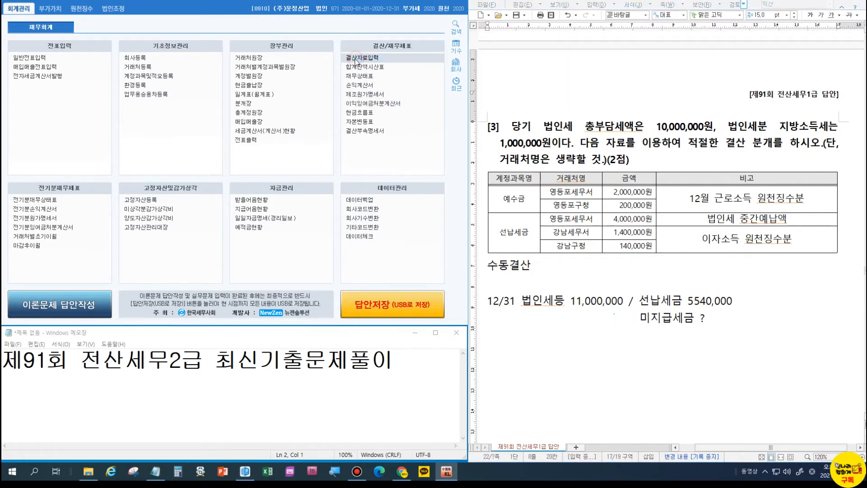
Set the closing period to months 1–12 without loading previously entered data.
type("1")
key("Return")
type("12")
key("Return")
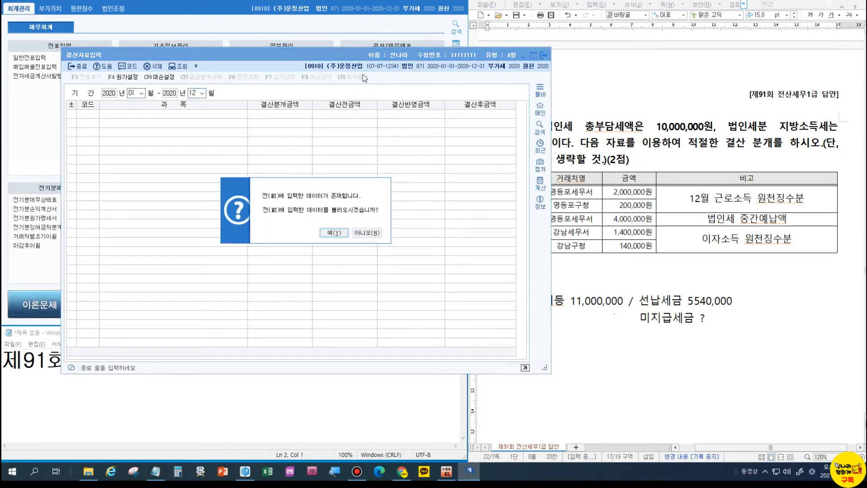
left_click(366, 232)
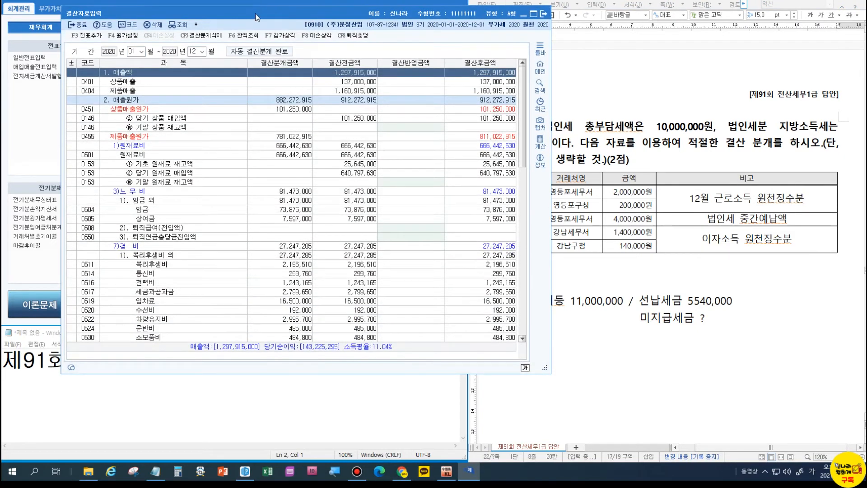
Reflect 선납세금 5,540,000 and 추가계상액 5,460,000 so 법인세등 totals 11,000,000.
scroll(459, 224, "down", 20)
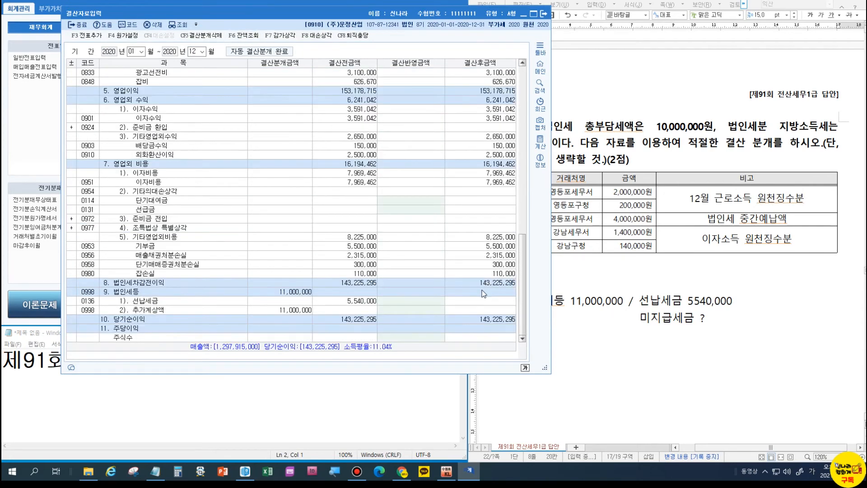
left_click(422, 301)
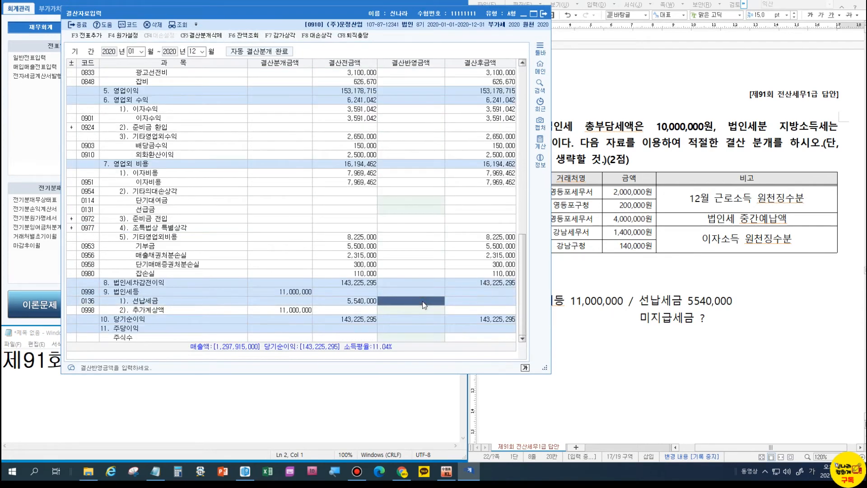
type("5540000")
key("Return")
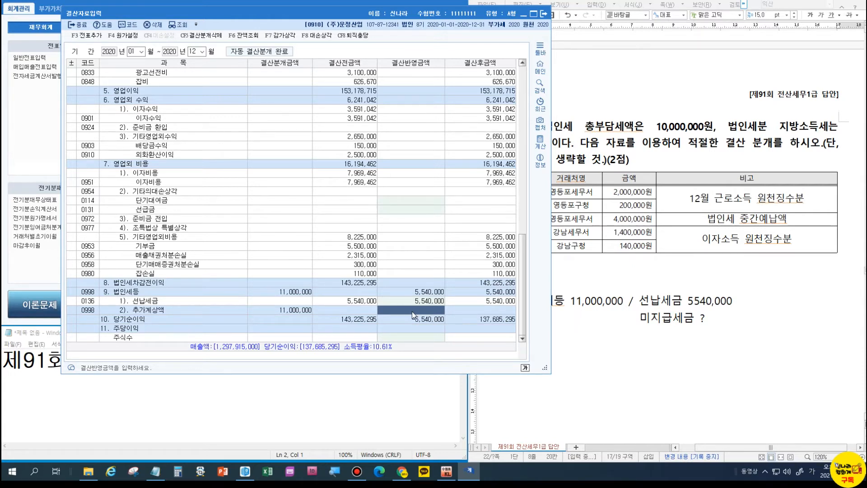
type("5,460,000")
key("Return")
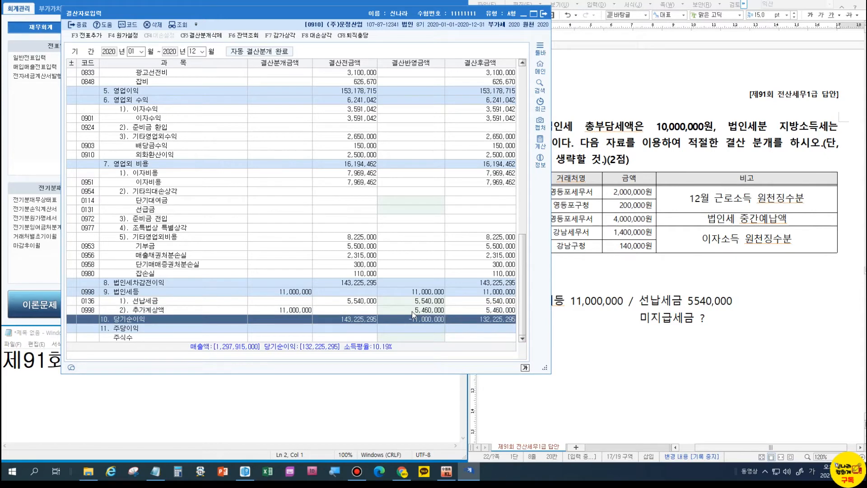
left_click(412, 311)
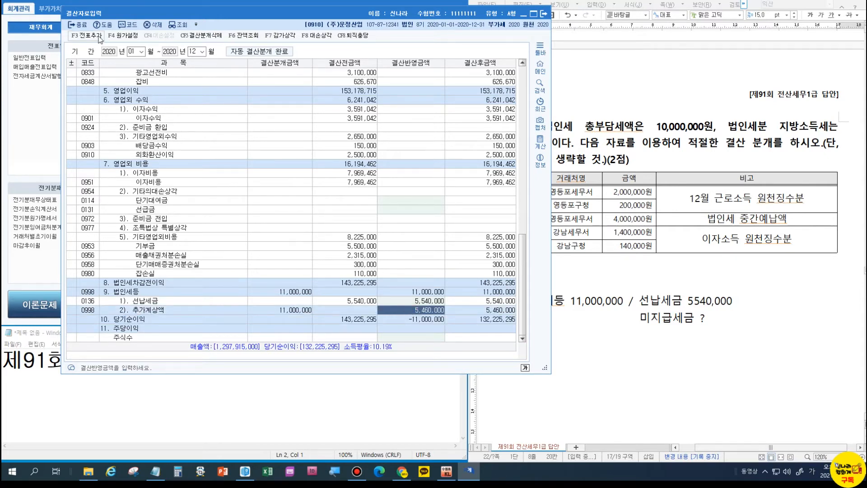
left_click_drag(185, 13, 131, 30)
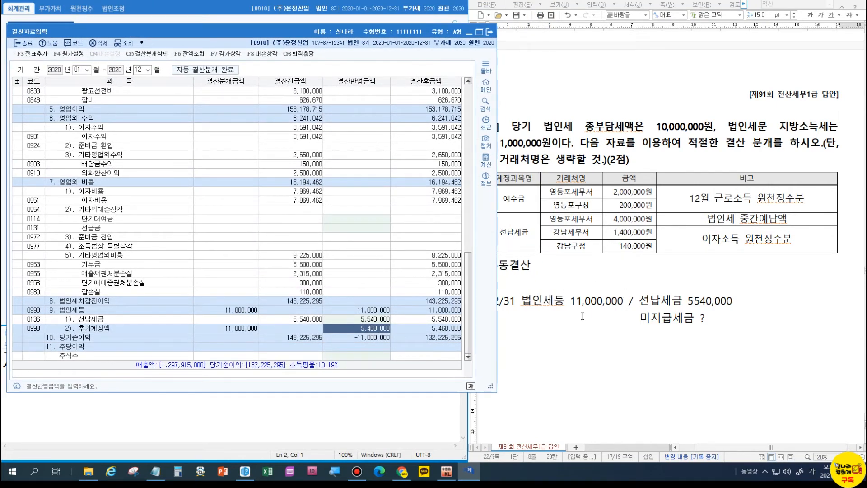
Start a 수동결산 heading on the empty line below question [4]'s product table.
left_click(583, 301)
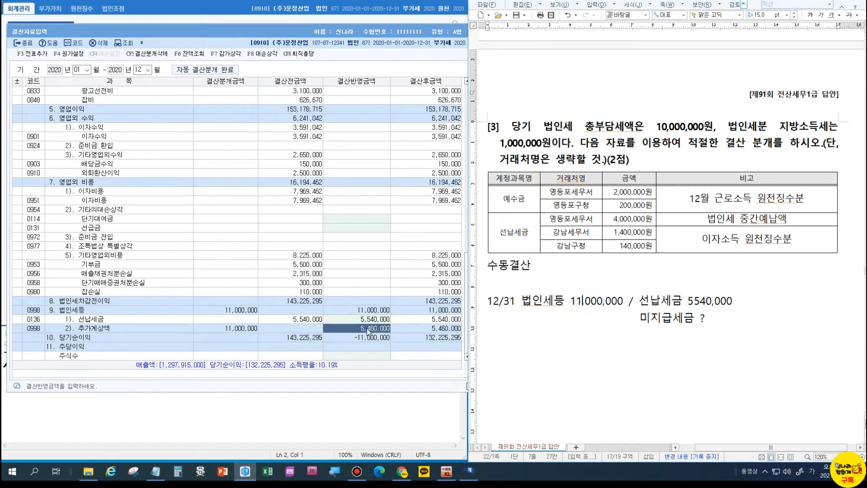
scroll(659, 339, "down", 10)
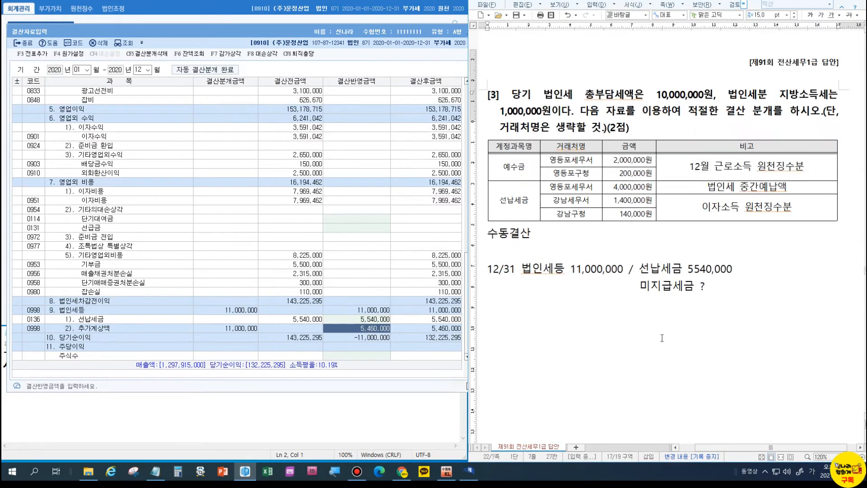
scroll(659, 337, "down", 3)
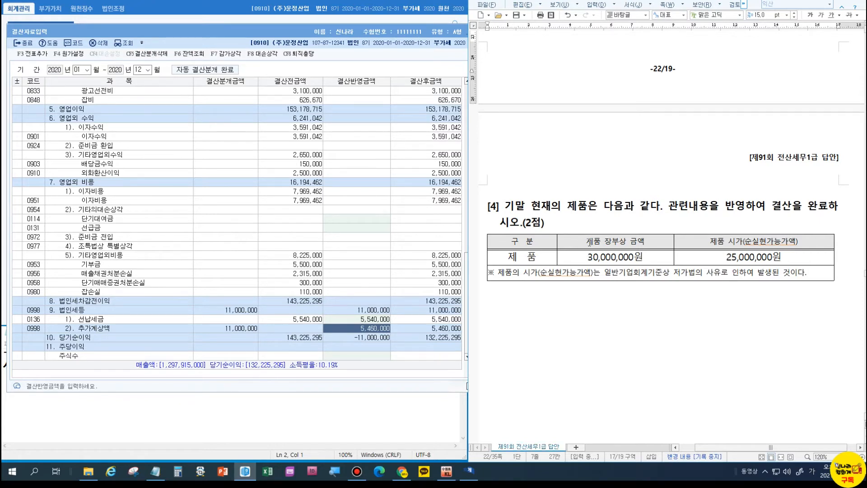
left_click(591, 257)
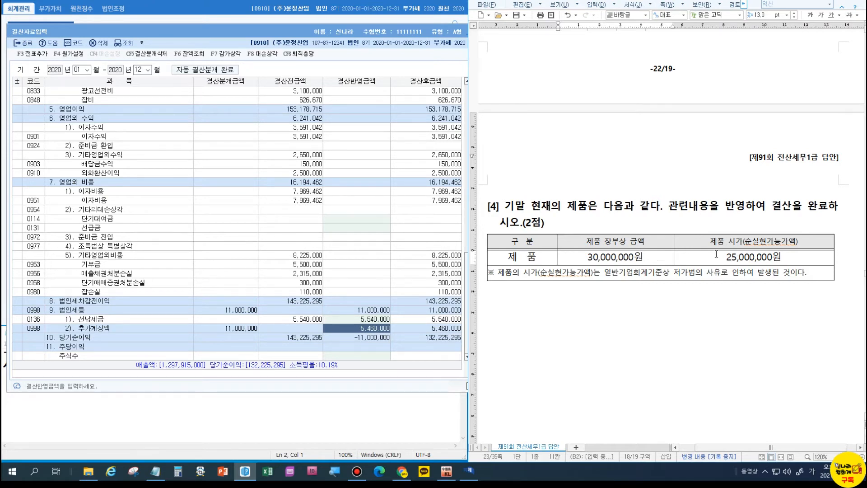
left_click(843, 281)
left_click(835, 285)
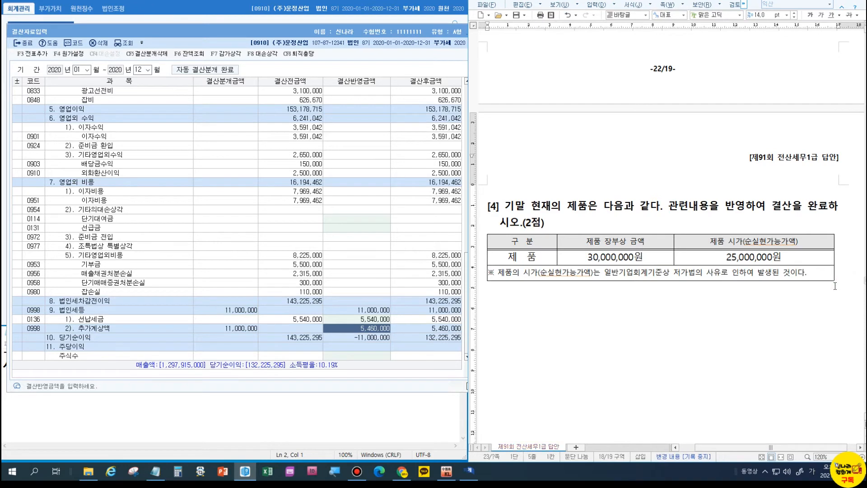
type("수동결산")
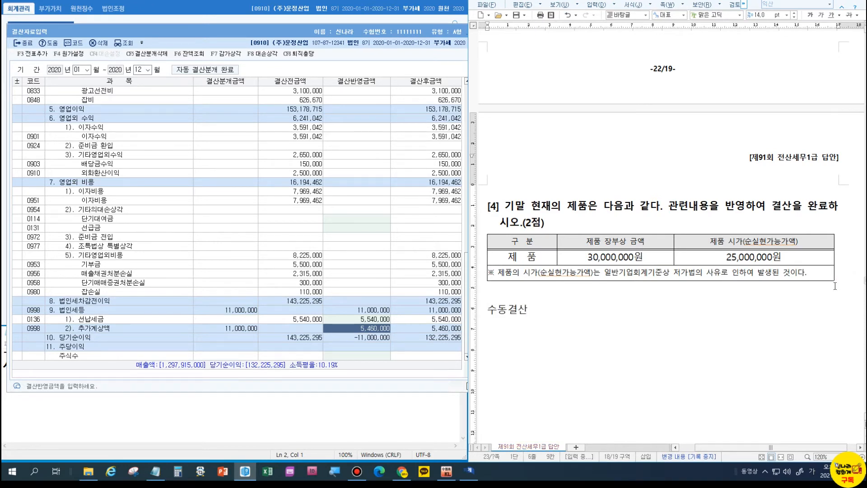
key("Return")
Note the entry 12/31 / 제품 5,000,000 with 재고자산평가충당금 beneath.
type("12/31                                        /제푸ㅁ 5,000,000")
key("Return")
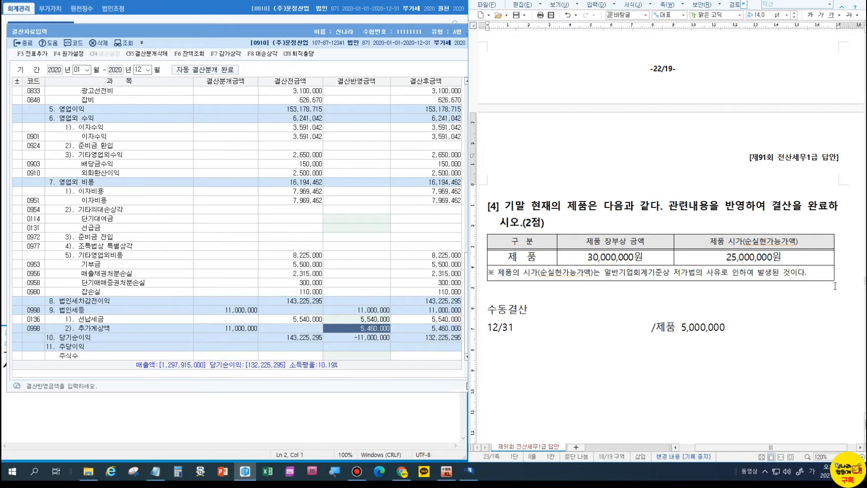
key("BackSpace")
key("BackSpace")
type("재고자산평가충당금")
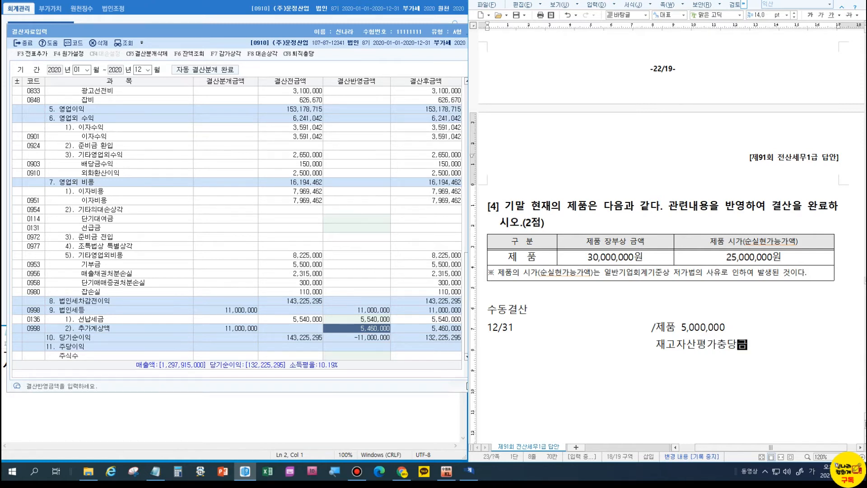
Replace 제품 with a debit of 재고자산평가손실 5,000,000 on the 12/31 line.
mouse_move(672, 318)
left_mouse_down()
mouse_move(650, 342)
mouse_move(675, 338)
mouse_move(738, 355)
left_mouse_up()
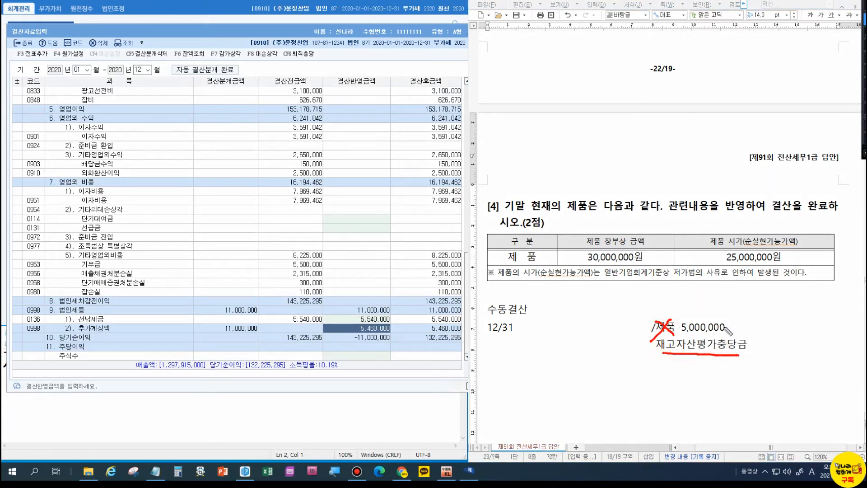
key("Escape")
left_click(675, 327)
key("BackSpace")
key("BackSpace")
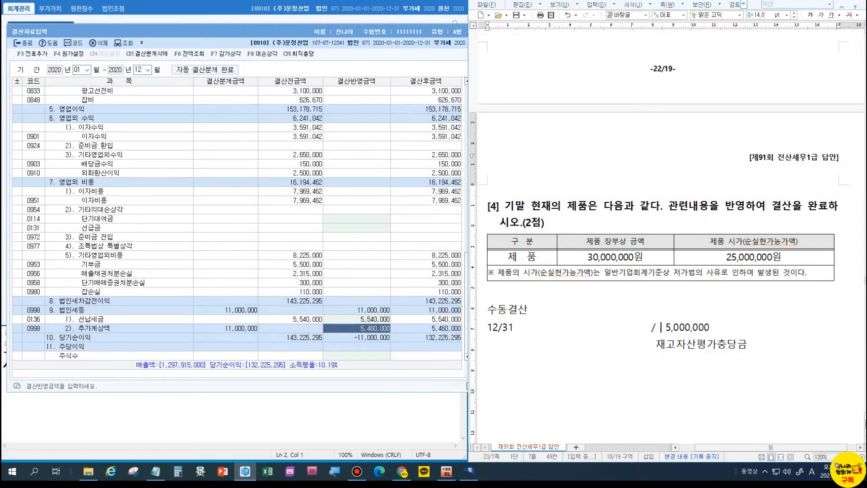
left_click(520, 326)
type("재고자산")
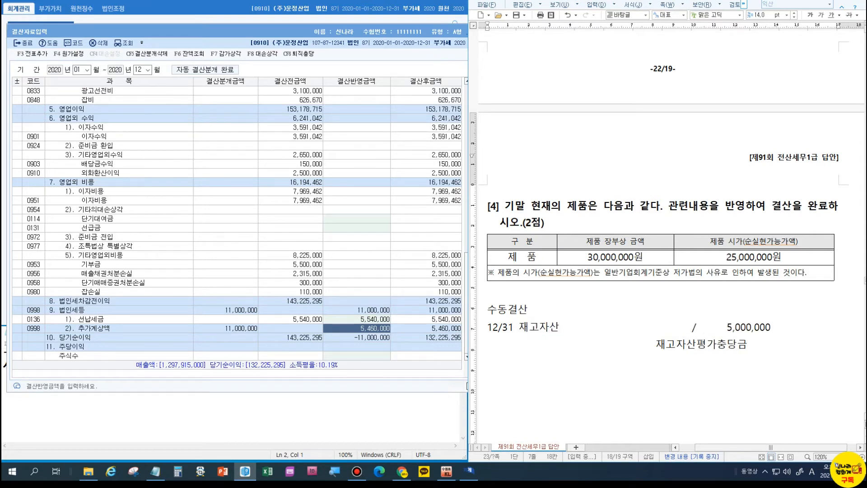
type("평가손실")
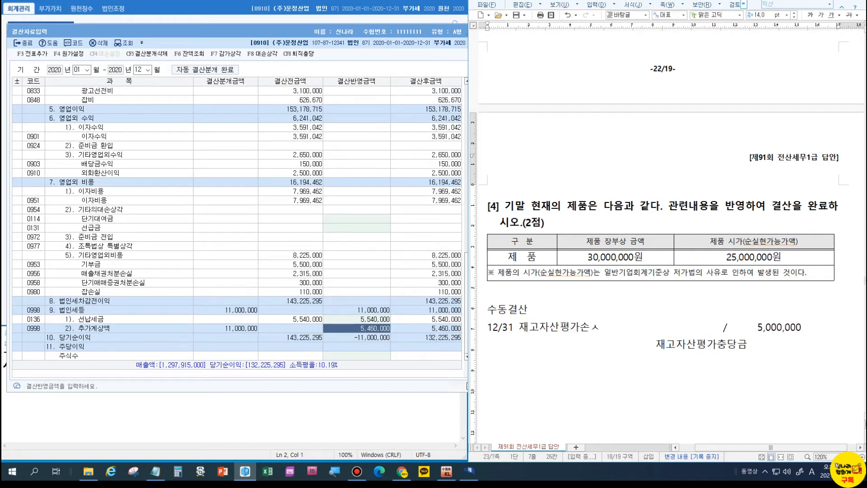
key("Delete")
key("Delete")
key("Delete")
key("Delete")
key("Delete")
key("Delete")
key("Delete")
key("Delete")
key("Delete")
key("Delete")
key("Delete")
key("Delete")
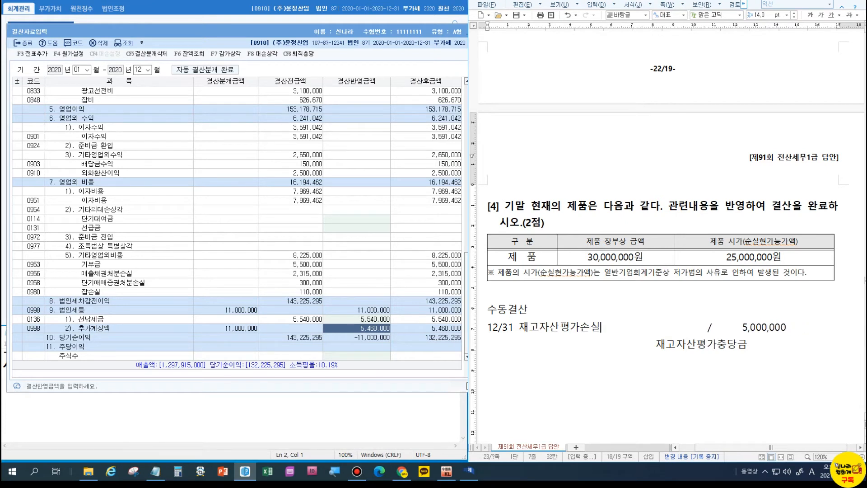
key("Delete")
key("Delete")
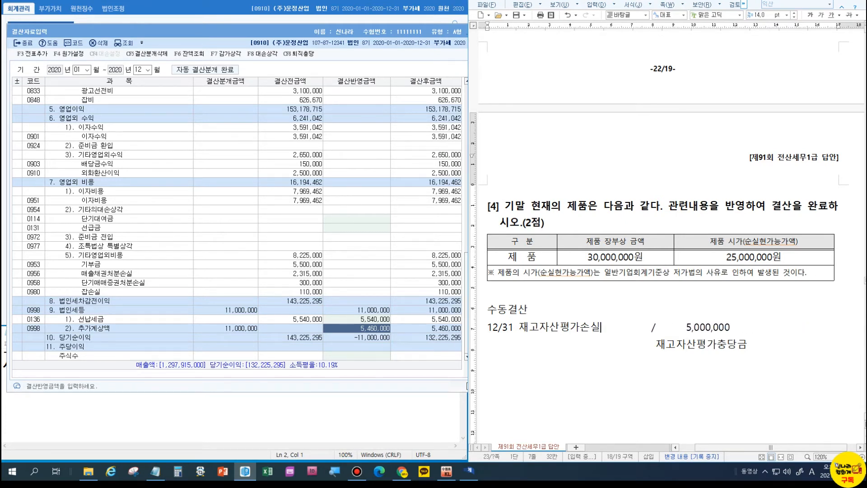
key("End")
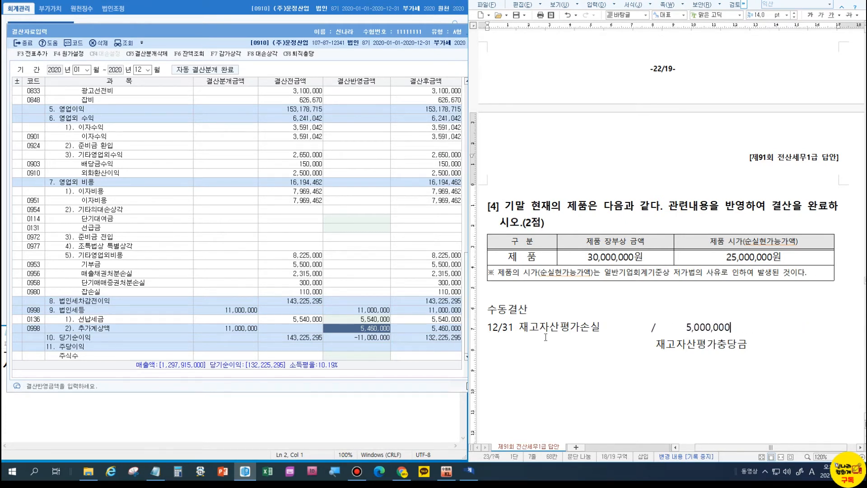
left_click(603, 326)
type("5,000,0")
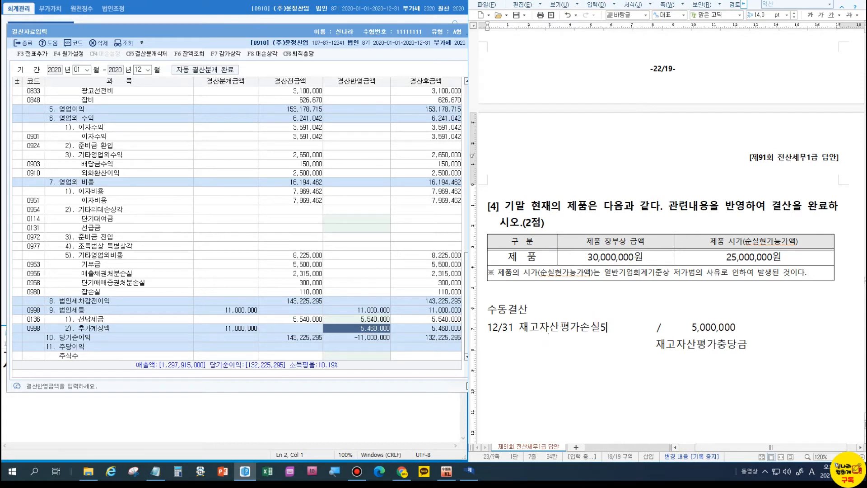
type("00")
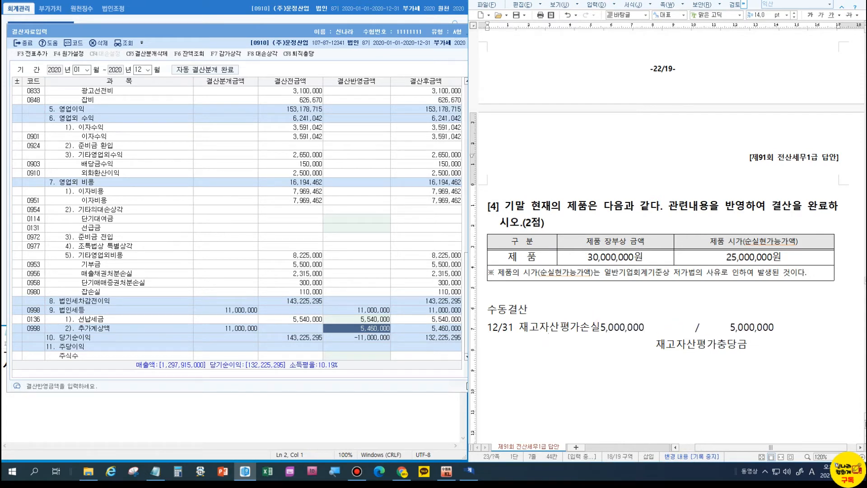
Move 재고자산평가충당금 after the slash so the entry fits on one line, then add blank lines.
key("Delete")
key("Delete")
key("Delete")
key("Delete")
key("Delete")
key("Delete")
key("Delete")
key("Delete")
key("Delete")
key("Delete")
key("Delete")
key("Delete")
key("Delete")
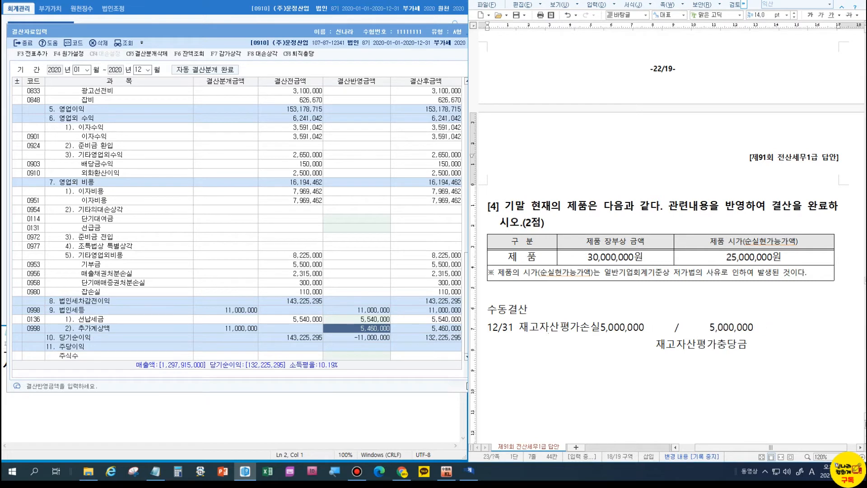
key("Delete")
left_click_drag(645, 345, 783, 354)
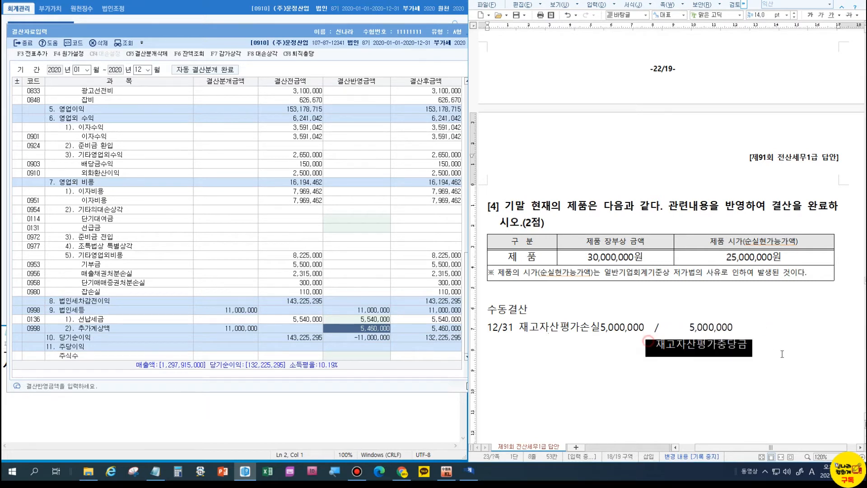
key("ctrl+x")
left_click(677, 328)
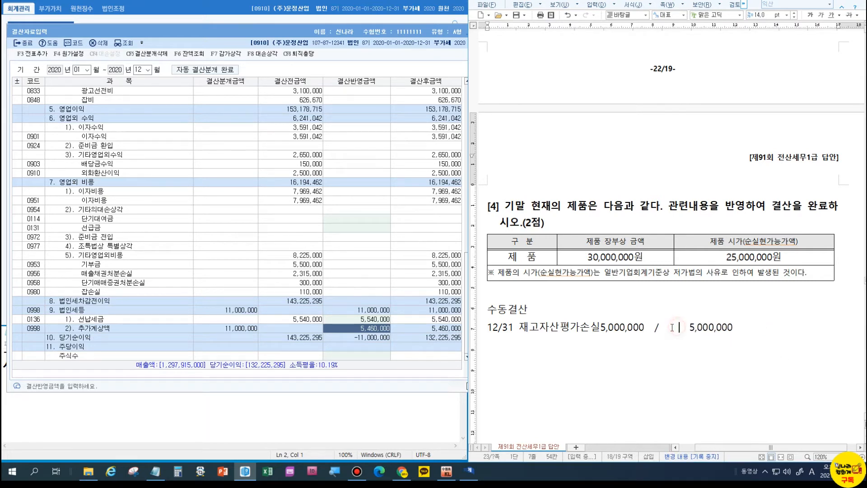
key("ctrl+v")
left_click(690, 326)
key("Delete")
key("Delete")
key("Delete")
key("Delete")
key("Delete")
key("Delete")
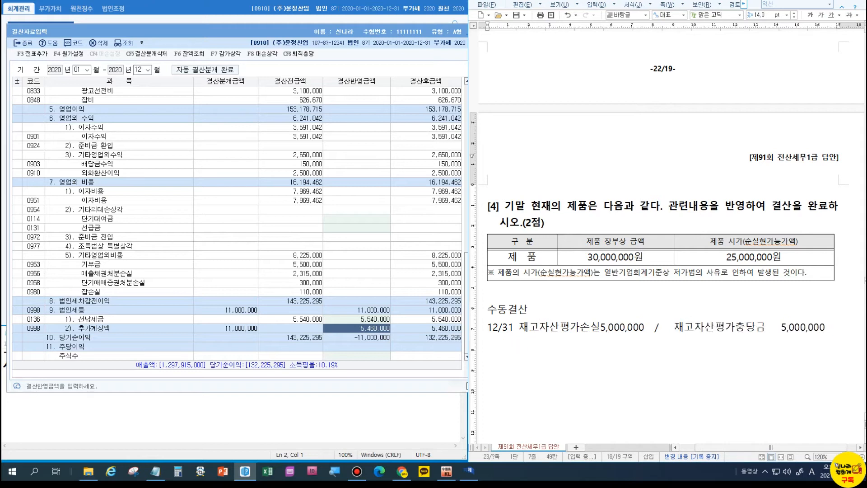
left_click(832, 325)
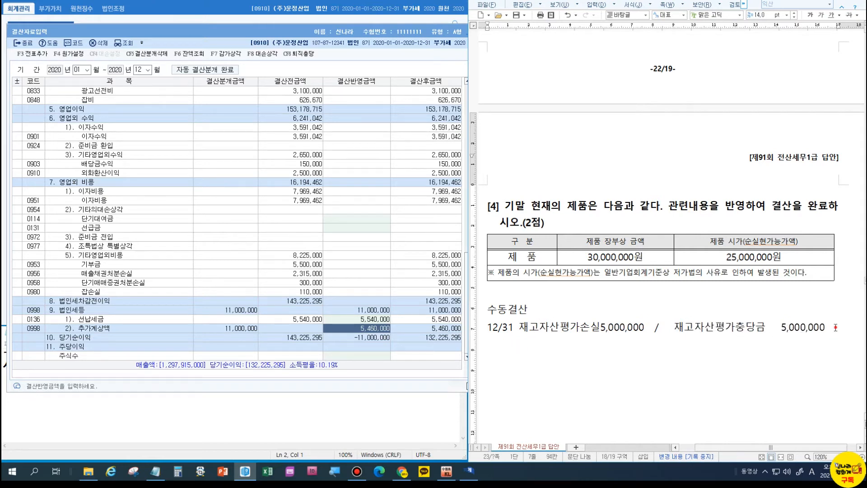
key("Return")
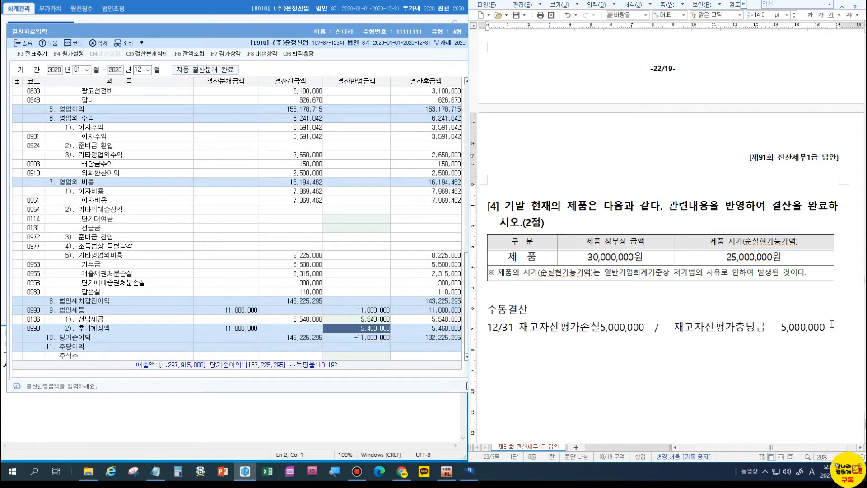
key("Return")
Add a 자동결산 line reading 기말제품 30,000,000 below the manual entry.
type("자동결사")
type("ㄴ      제품")
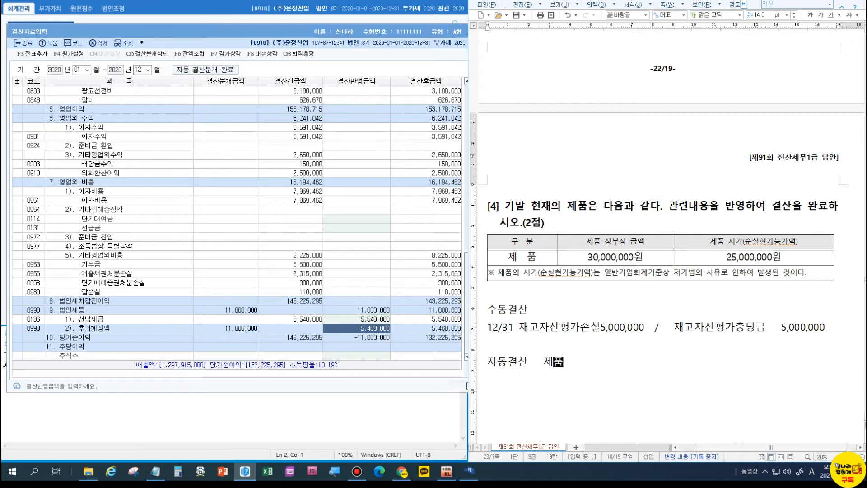
type("기말")
key("Return")
key("BackSpace")
type("30,000,000")
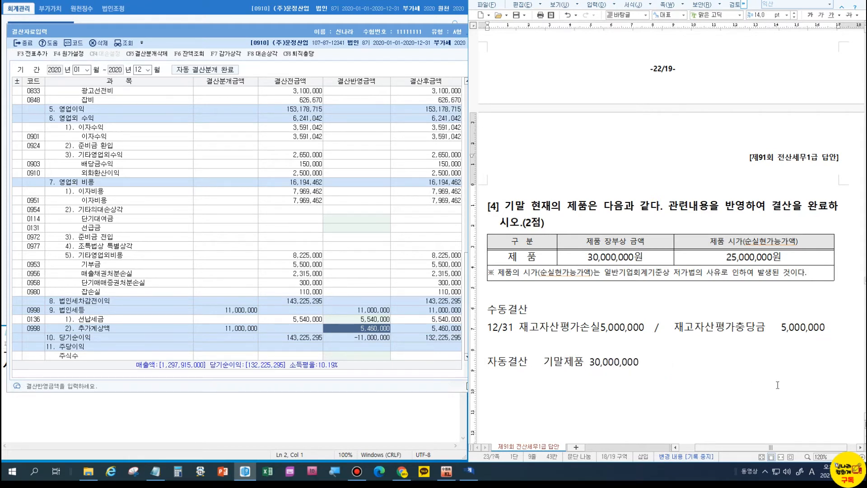
left_click_drag(640, 363, 486, 309)
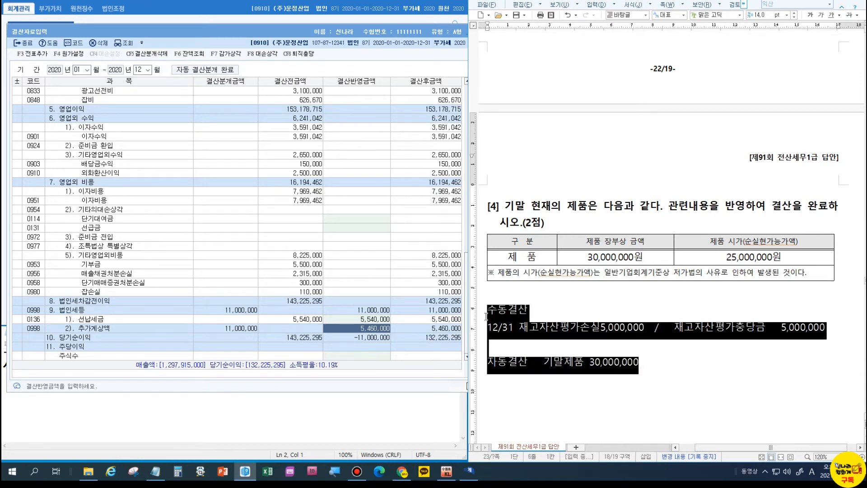
scroll(87, 153, "up", 15)
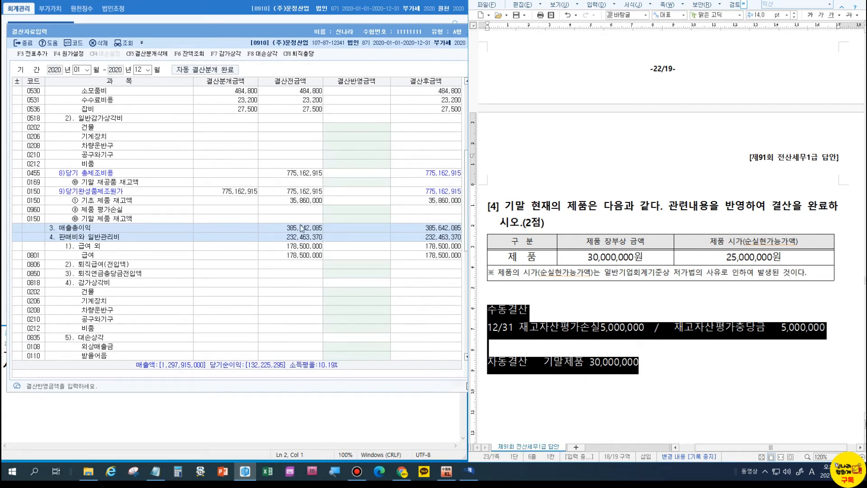
Check KcLep's 제품 평가손실 row, then number the notes 수동결산 1 and 자동결산 2.
left_click(356, 220)
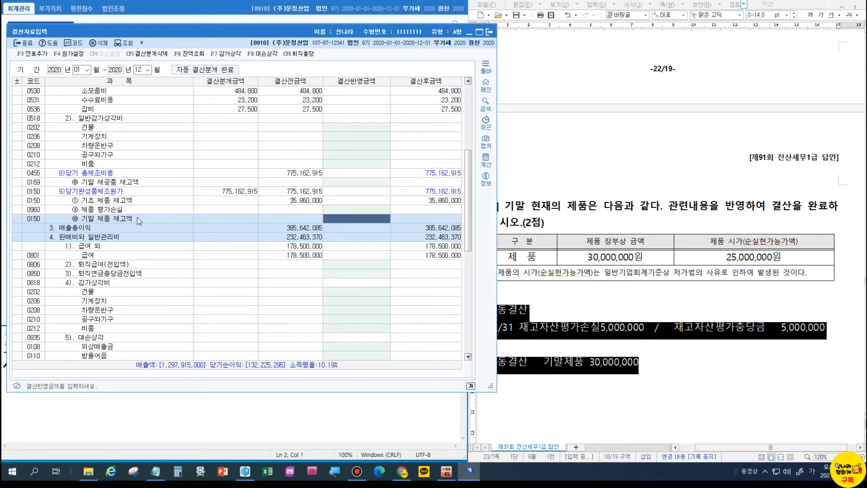
key("Up")
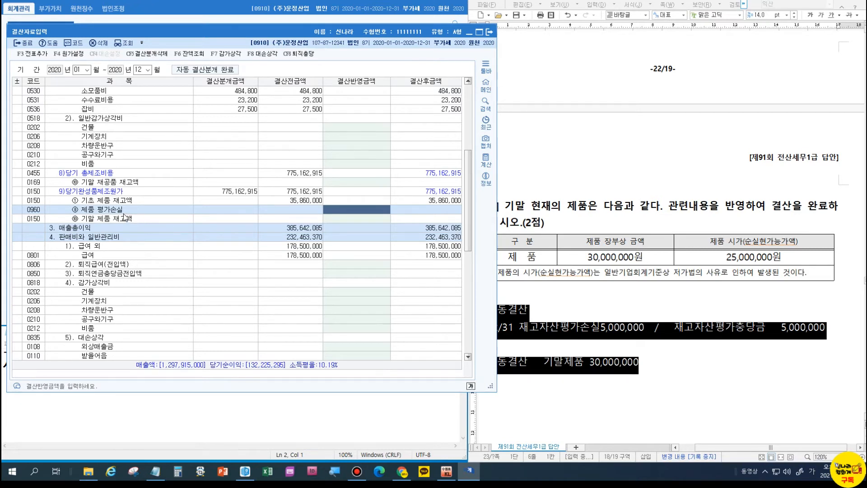
left_click(672, 360)
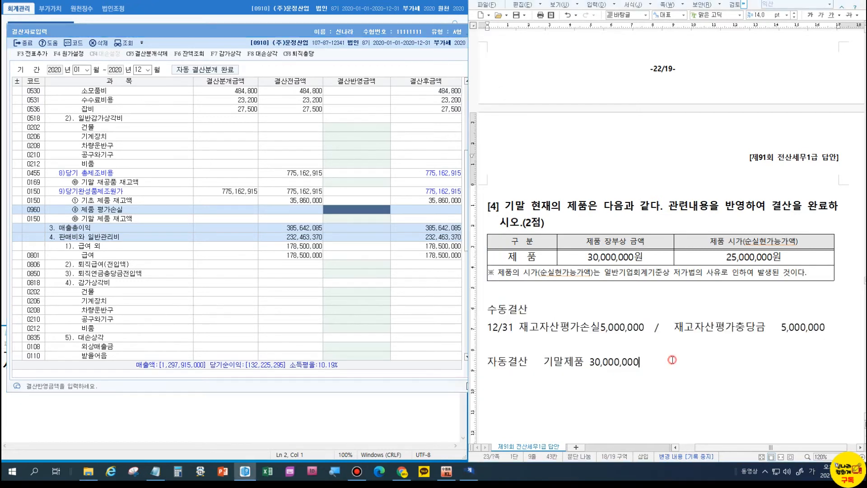
type("자동결")
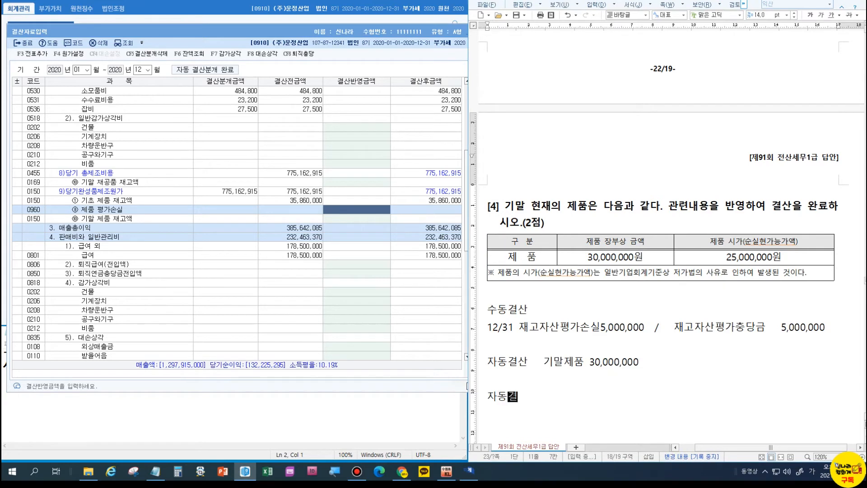
type("산 2")
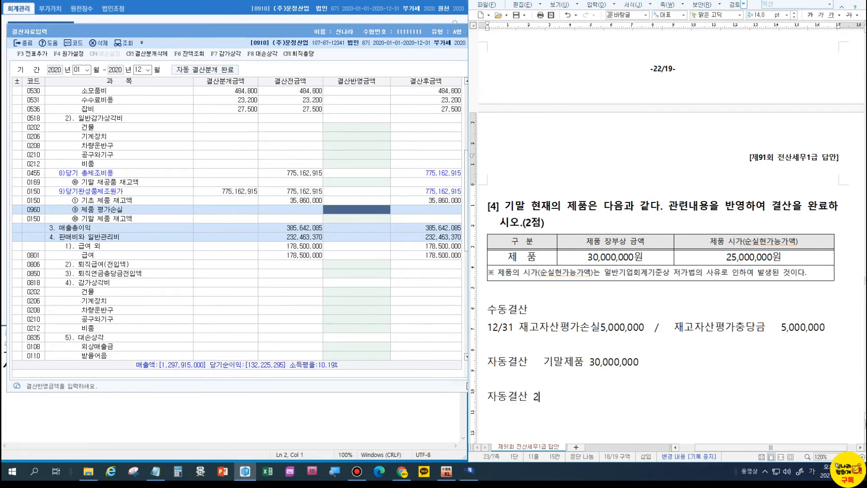
left_click(541, 309)
type("1")
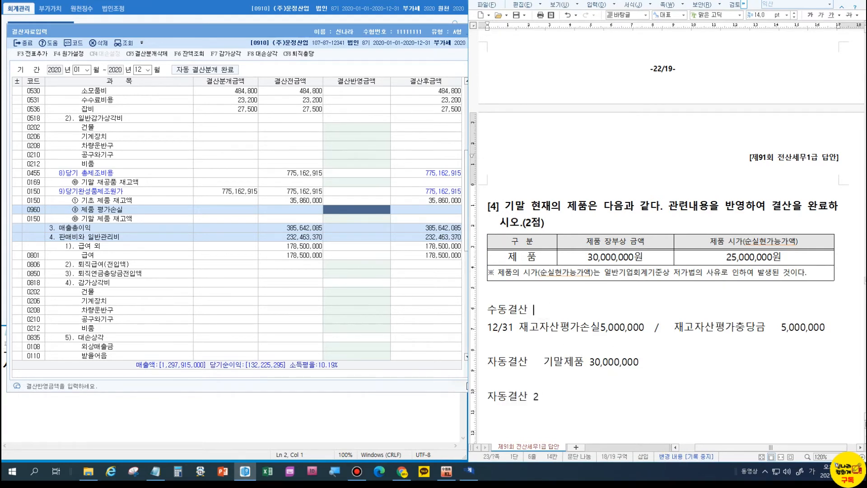
left_click(556, 396)
key("Return")
List 제품평가손실 5,000,000 and 기말제품재고액 30,000,000 under 자동결산 2, then 자동결산 3 with 기말제품재고액 25,000,000.
scroll(556, 398, "down", 3)
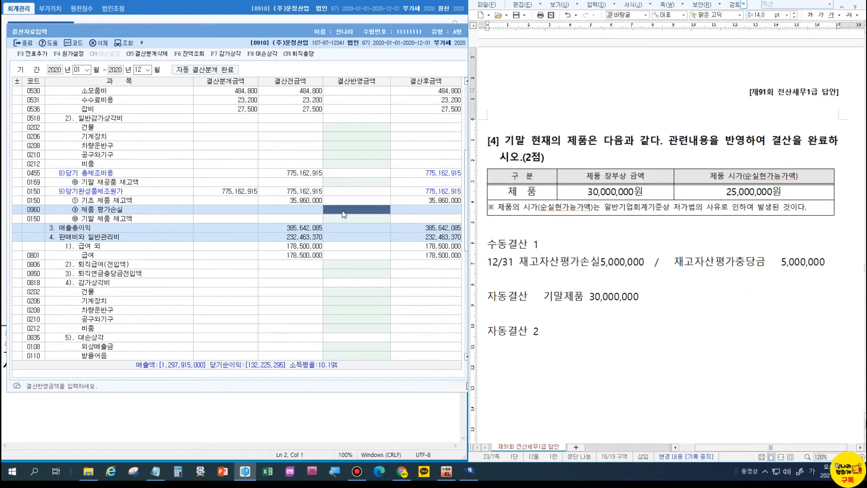
type("제")
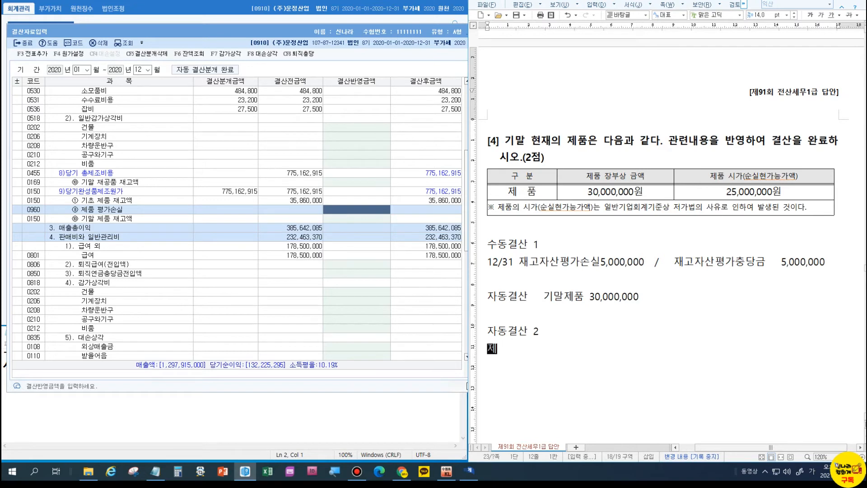
type("품평갓손실 5")
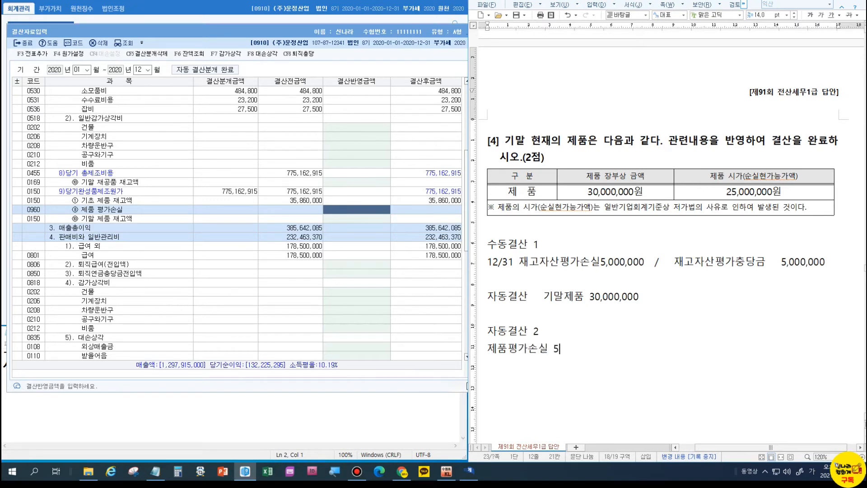
type(",000,000")
key("Return")
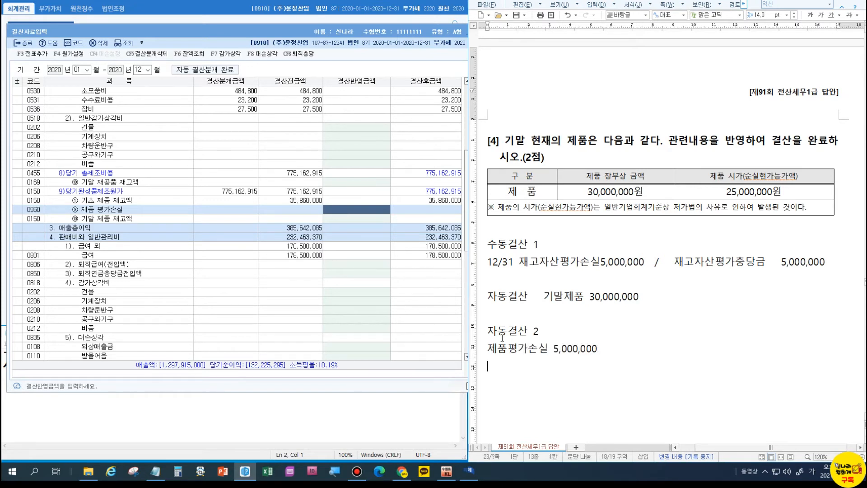
type("기말제품재고")
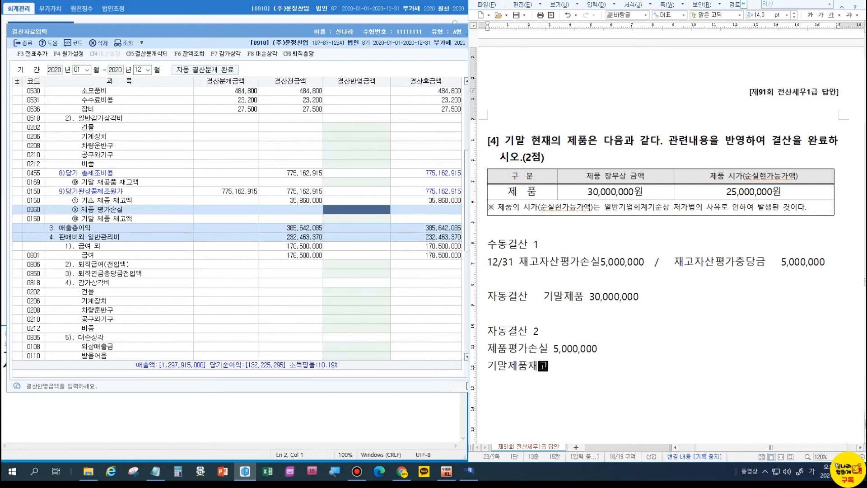
type("액 30,000,000")
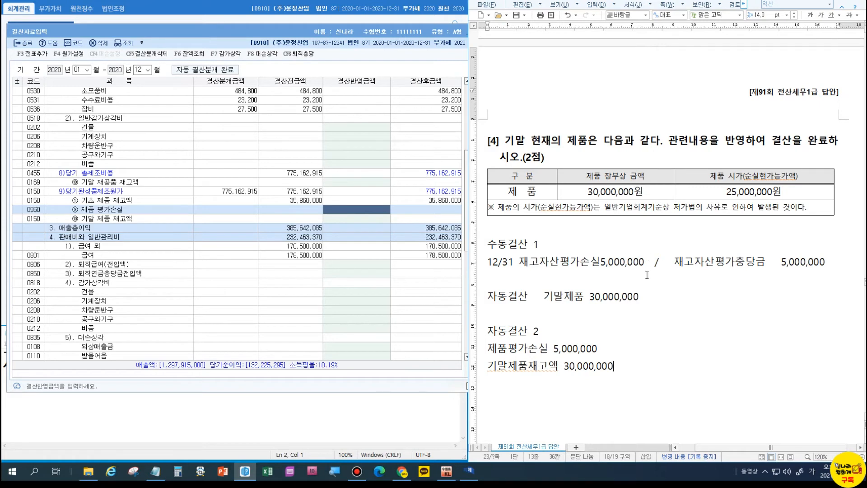
key("Return")
key("Return")
type("잠동결산 ")
type("3")
key("Return")
type("기말제품재고액")
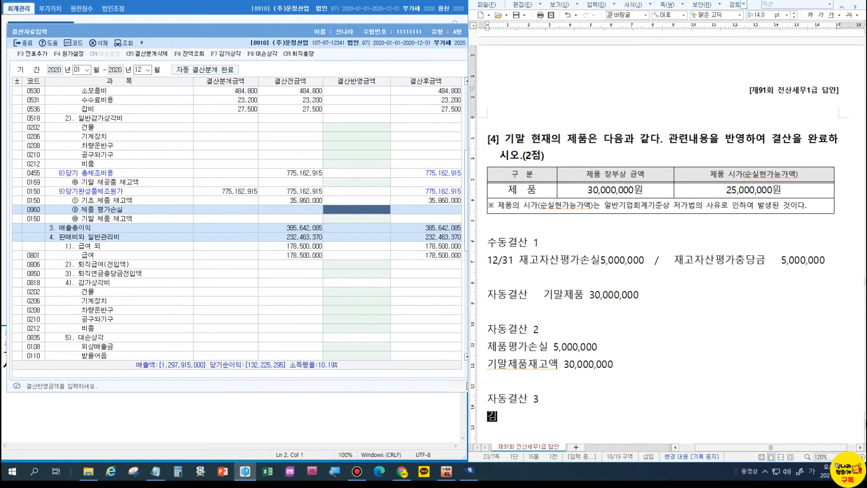
type(" 25,0")
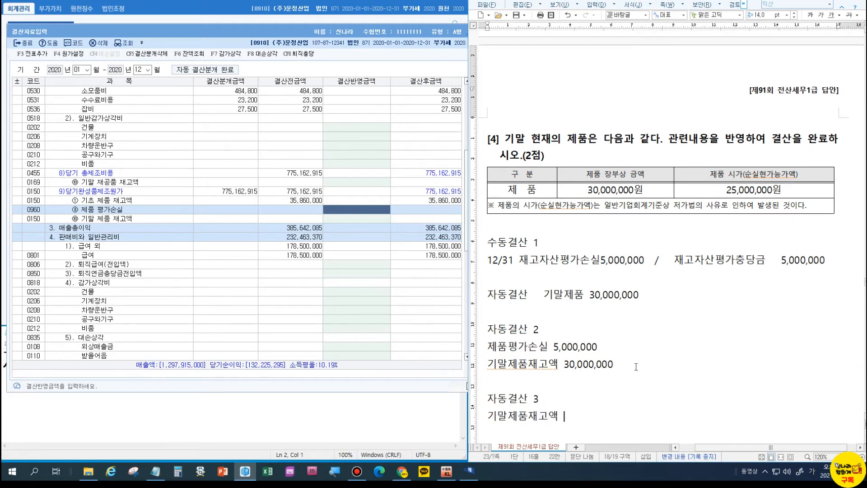
type("00,000")
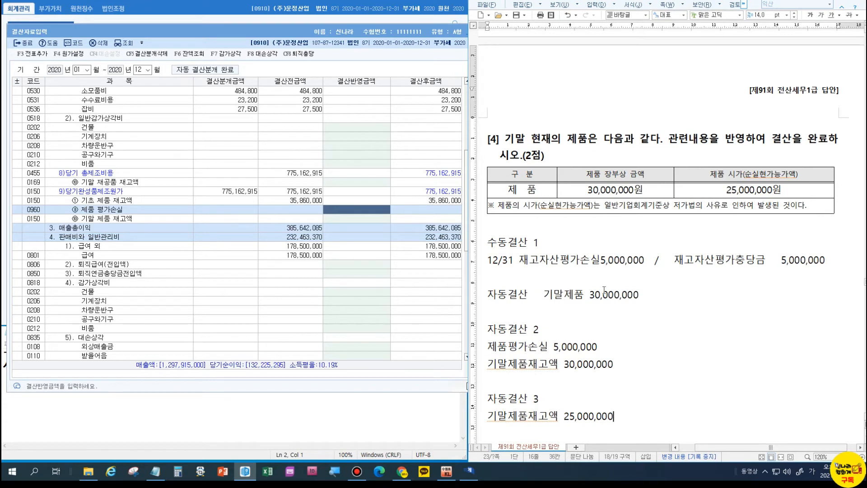
Enter 제품 평가손실 5,000,000 and 기말 제품 재고액 30,000,000 in the closing data.
left_click(353, 210)
type("5000000")
key("Return")
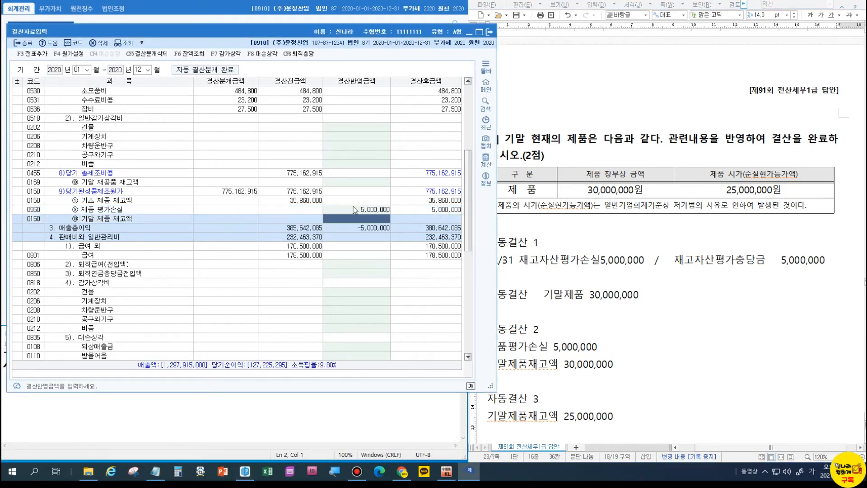
type("30000000")
key("Return")
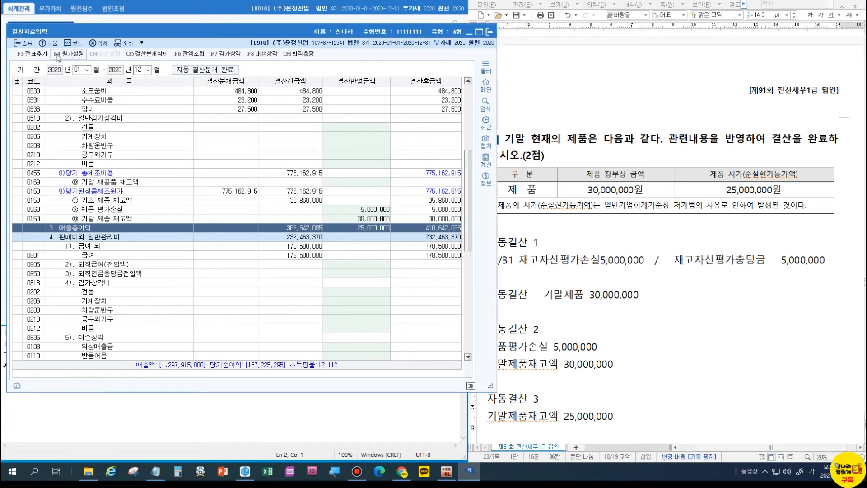
Post the closing entries to the general journal, replacing existing ones, and close 결산자료입력.
left_click(31, 54)
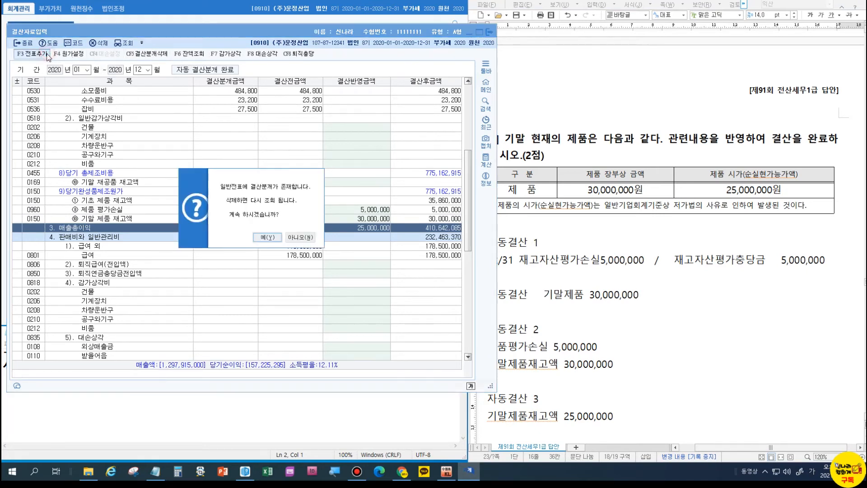
left_click(272, 237)
left_click(273, 224)
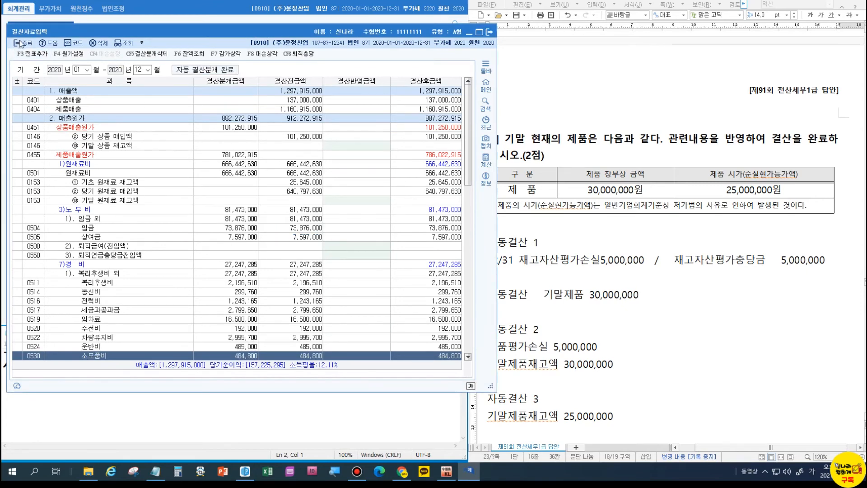
left_click(20, 44)
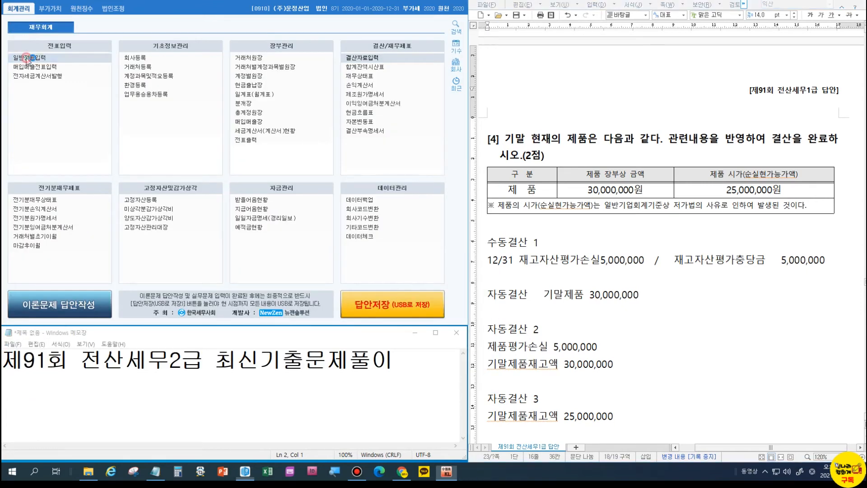
Verify the December 31 inventory write-down entries in 일반전표입력, then exit.
left_click(28, 58)
type("12")
key("Return")
type("31")
key("Return")
left_click(117, 157)
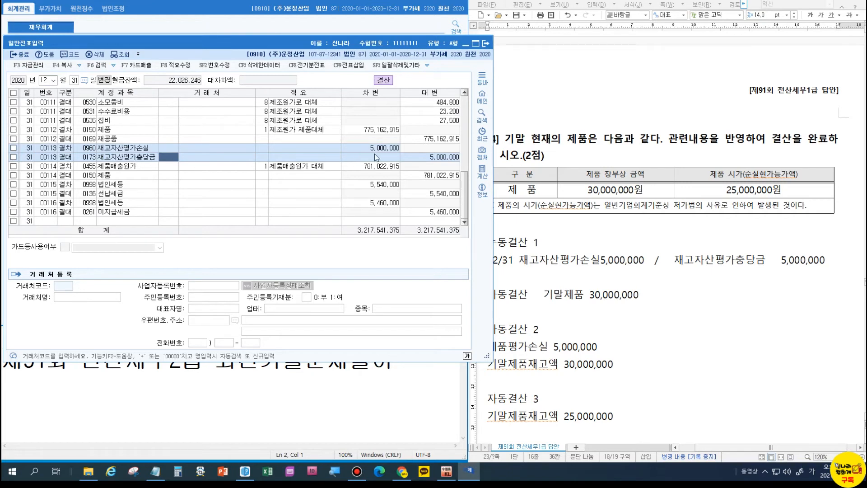
left_click(427, 158)
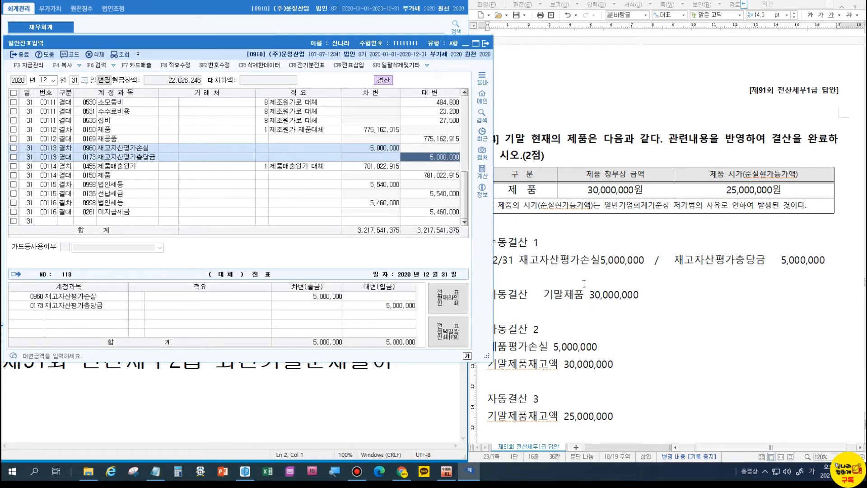
left_click(19, 55)
left_click(20, 58)
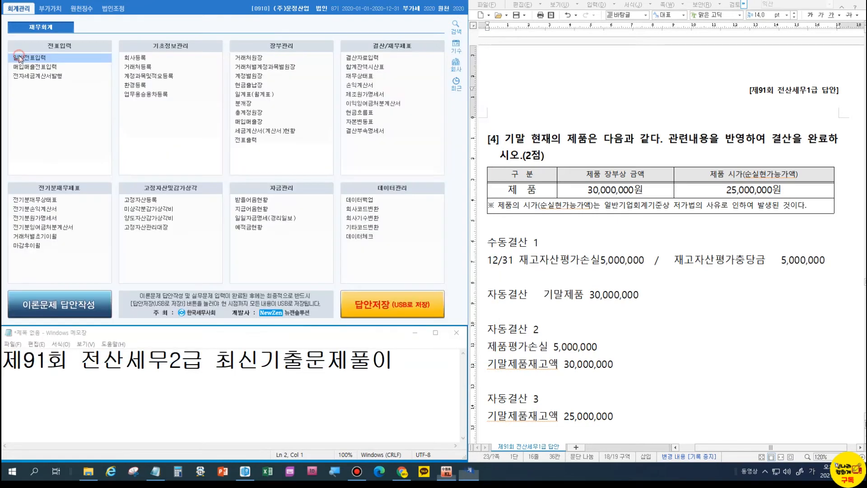
Read the December income statement's net income and record 157,225,295 in the notes.
left_click(359, 86)
type("12")
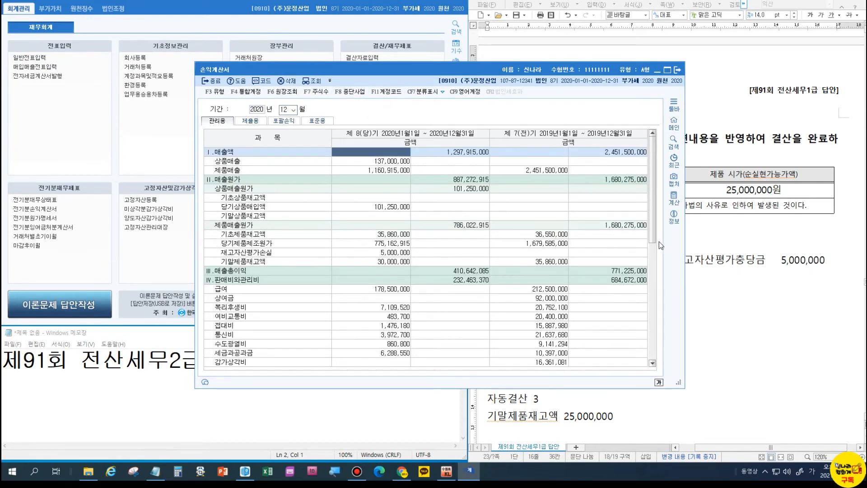
left_click_drag(653, 226, 659, 361)
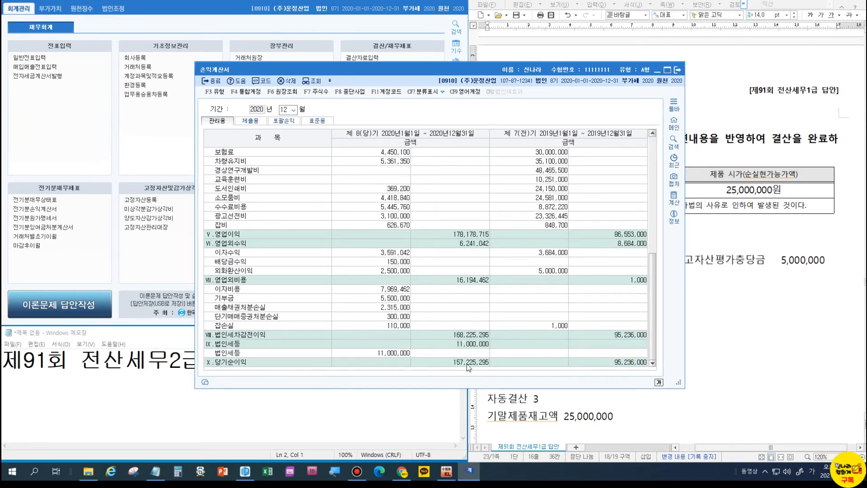
left_click(242, 407)
left_click(393, 364)
key("Return")
type("15")
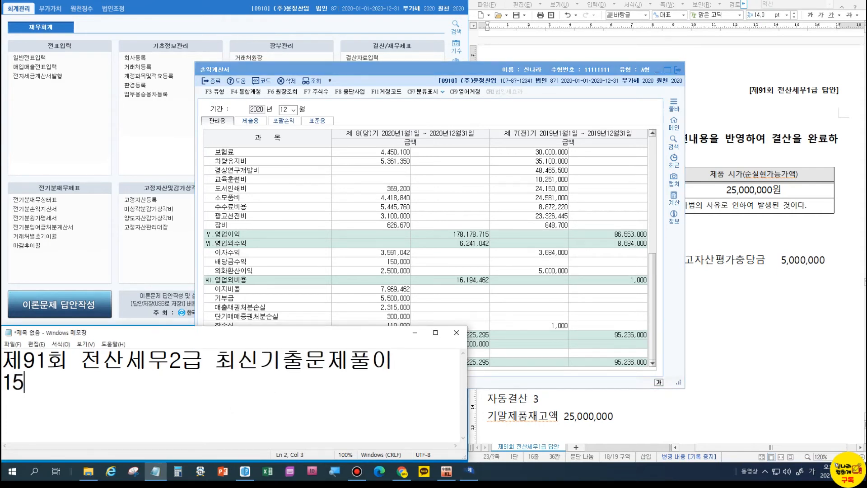
type("7,225,295")
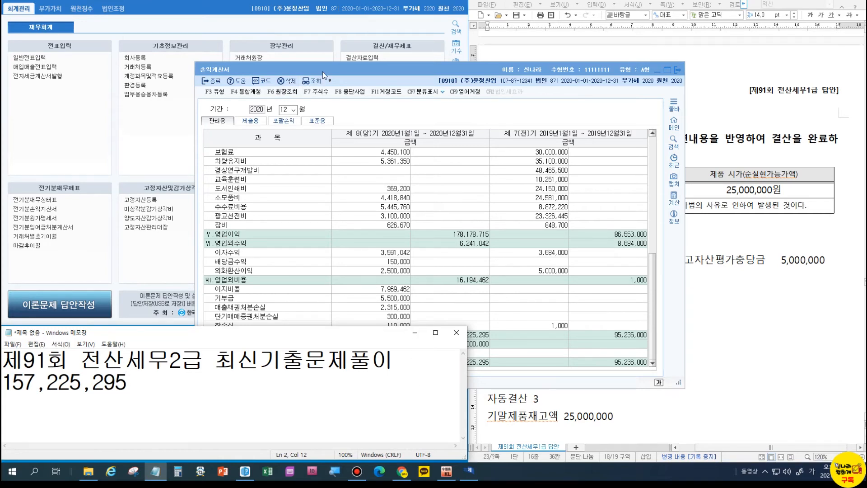
Close the income statement and open 이익잉여금처분계산서.
left_click_drag(323, 69, 239, 49)
left_click(592, 50)
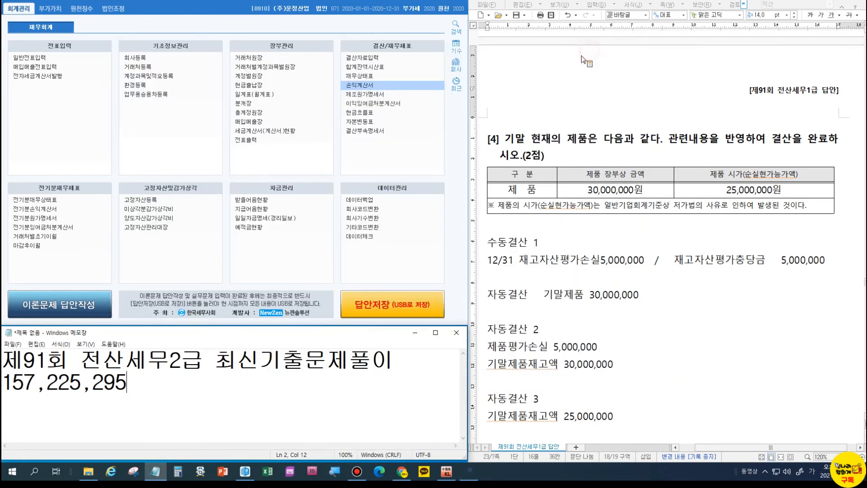
left_click(375, 103)
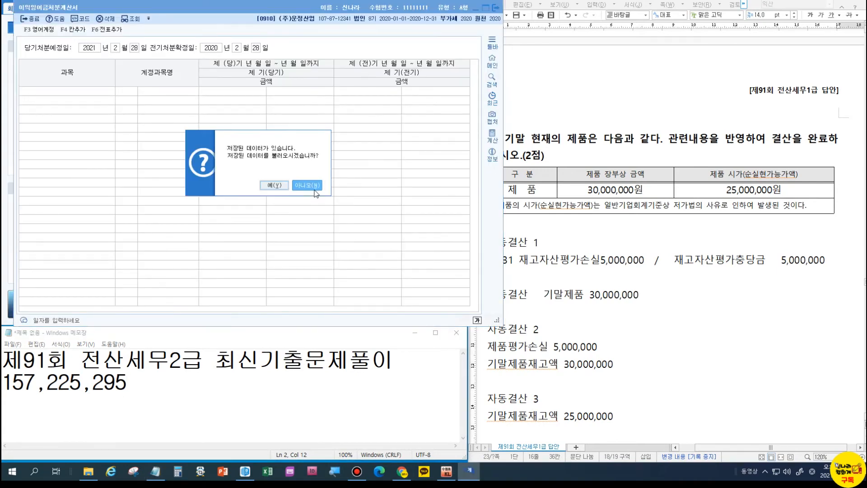
Skip loading saved data and add the statement's 37 entries to the general journal with F6.
left_click(315, 187)
left_click(244, 146)
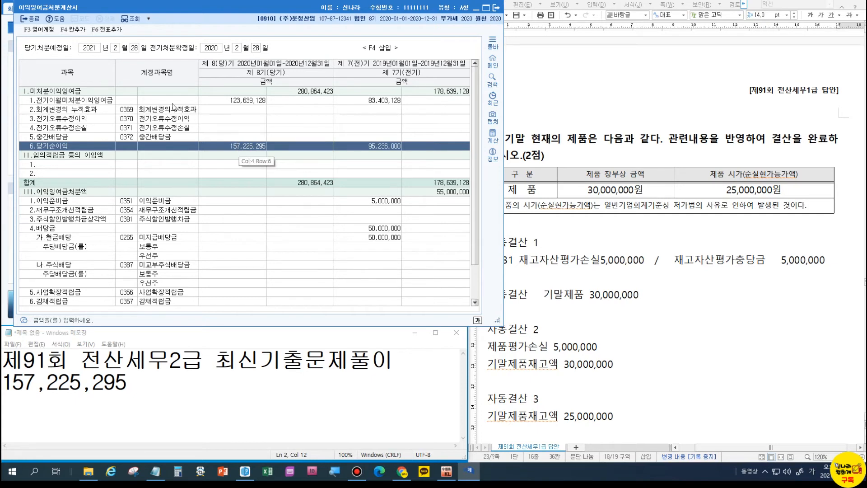
key("F6")
left_click(309, 179)
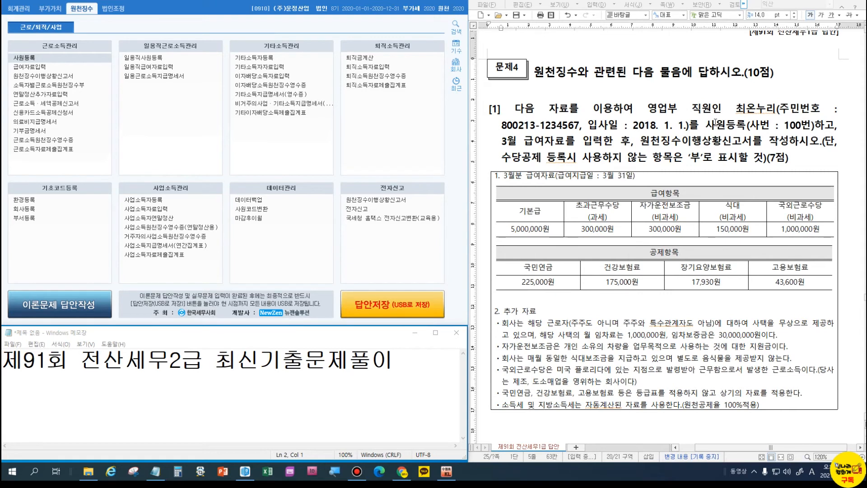
Colour the word 영업부 red in the Hangul answer sheet.
left_click_drag(651, 103, 676, 110)
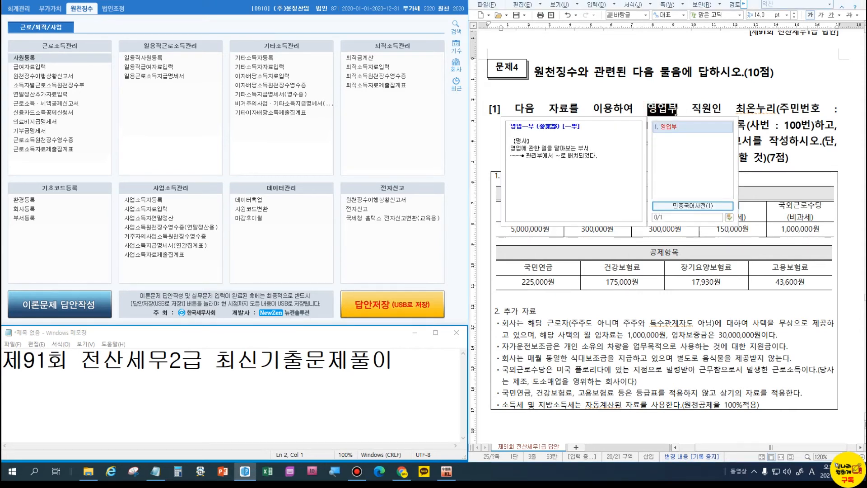
key("Escape")
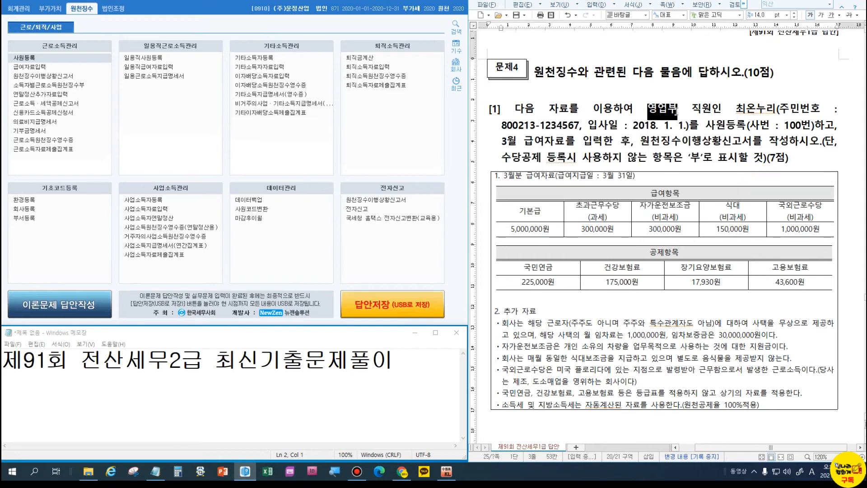
left_click(679, 125)
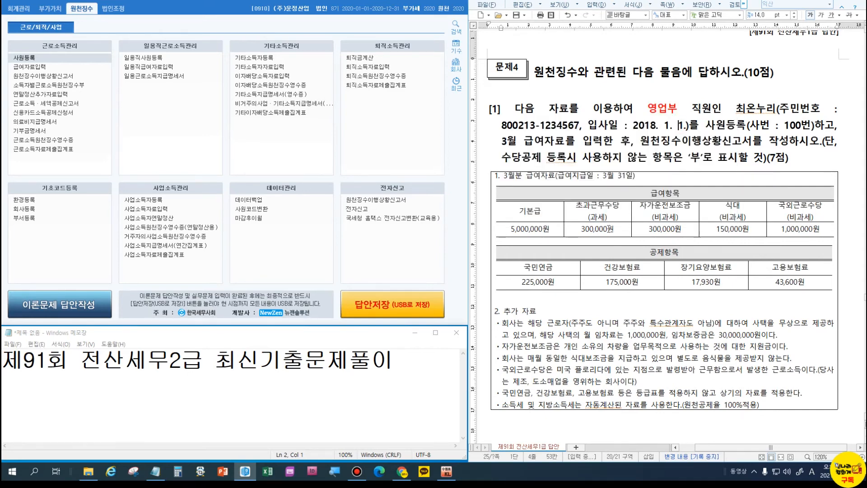
left_click(603, 213)
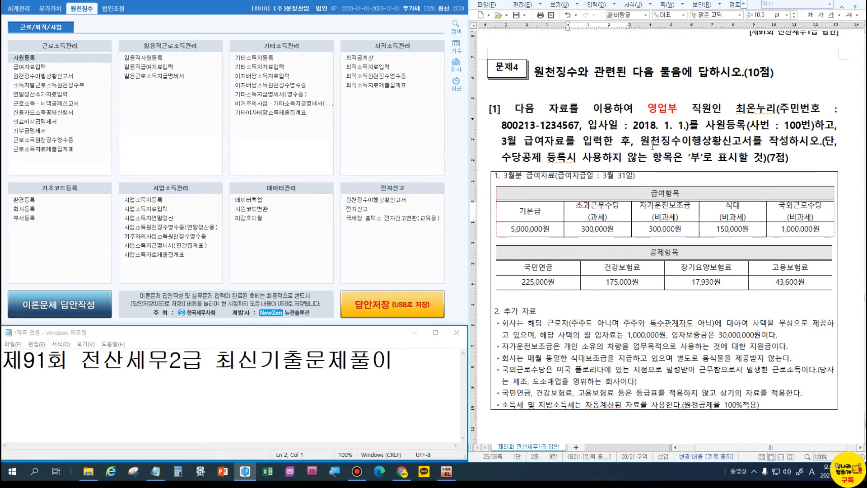
Colour 사원등록, 급여자료 and 원천징수이행상황신고서 blue.
left_click_drag(705, 127, 747, 128)
key("ctrl+m")
key("b")
left_click_drag(526, 138, 564, 141)
key("ctrl+m")
key("b")
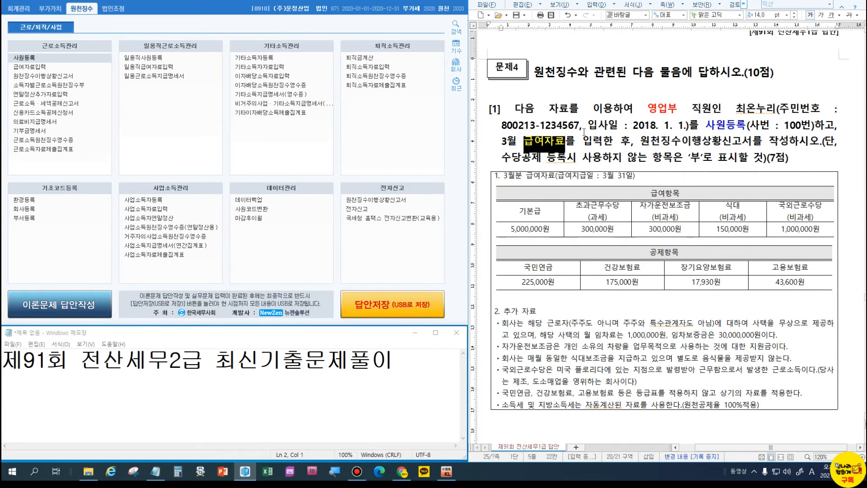
left_click_drag(640, 140, 750, 143)
key("ctrl+m")
key("b")
left_click(720, 123)
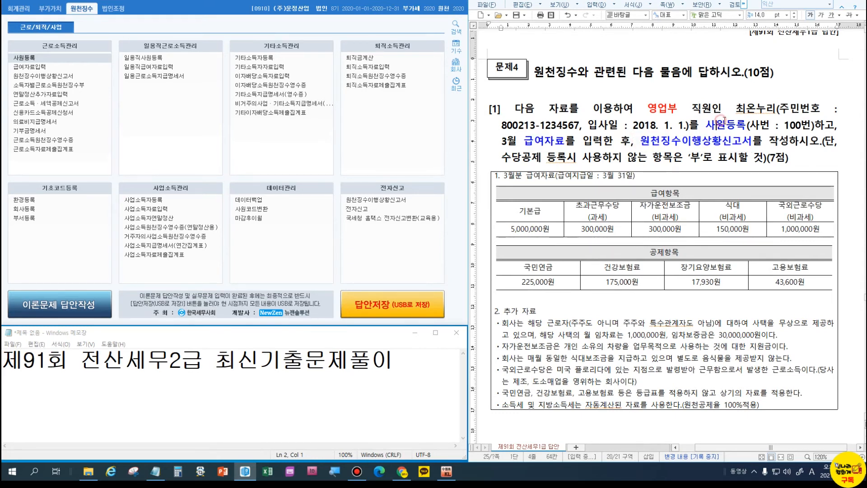
Make the table heading 국외근로수당 bold at 12 pt.
left_click_drag(775, 206, 825, 208)
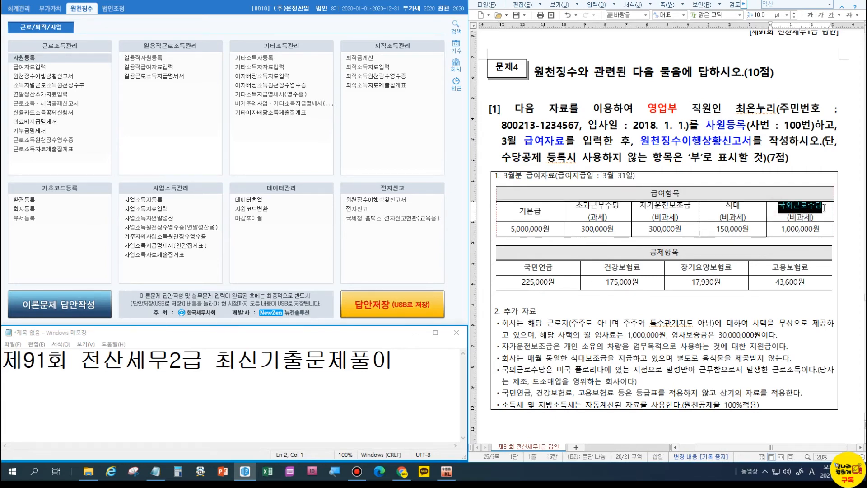
key("ctrl+b")
key("alt+shift+e")
key("alt+shift+e")
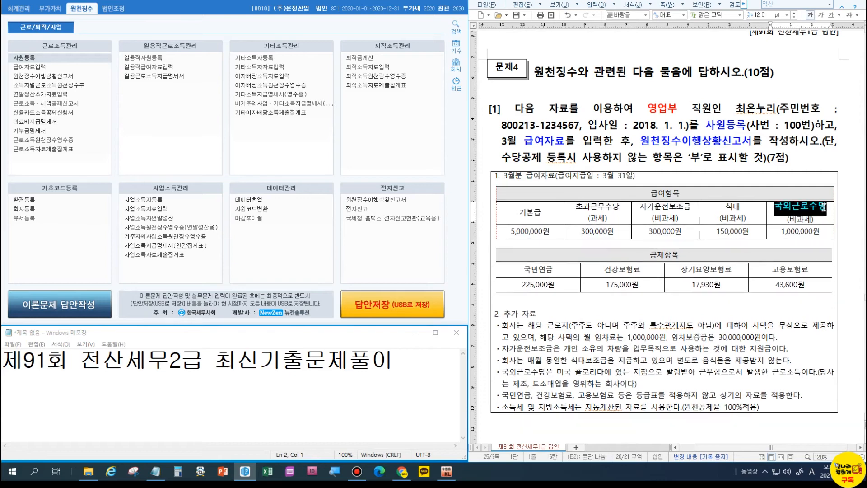
Register employee 100 with the employee's name, resident registration number and hire date 2018-01-01.
left_click(18, 59)
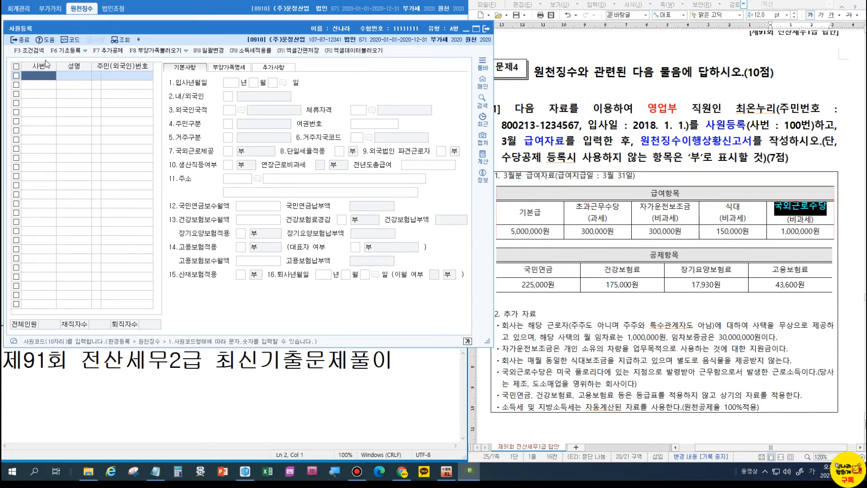
key("Return")
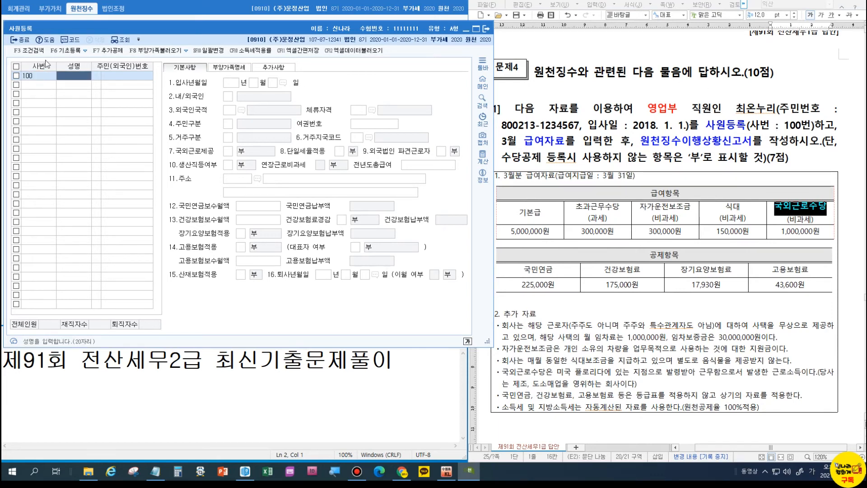
key("Return")
key("Return")
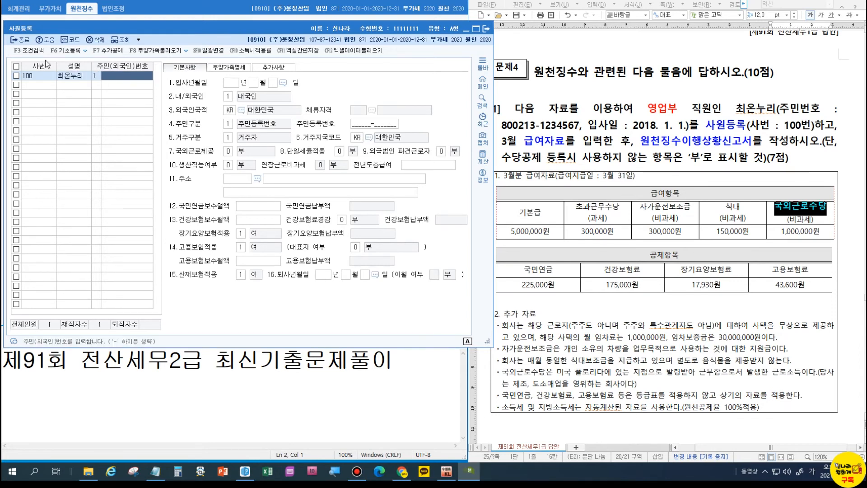
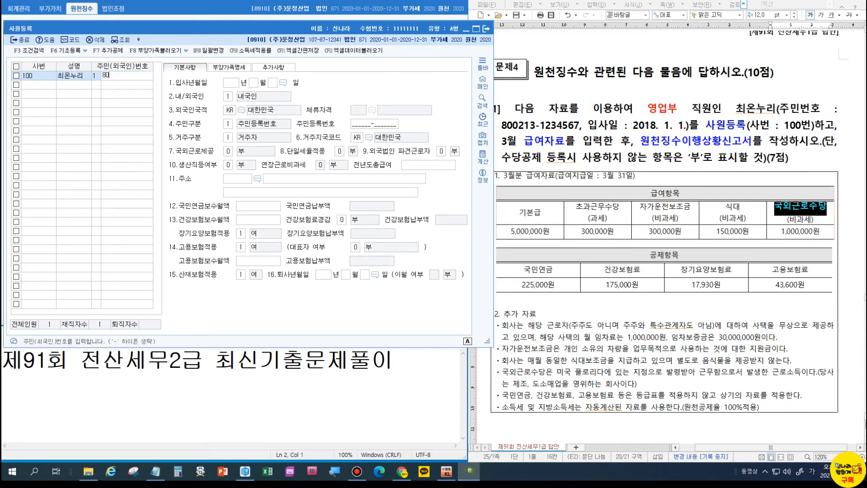
key("Return")
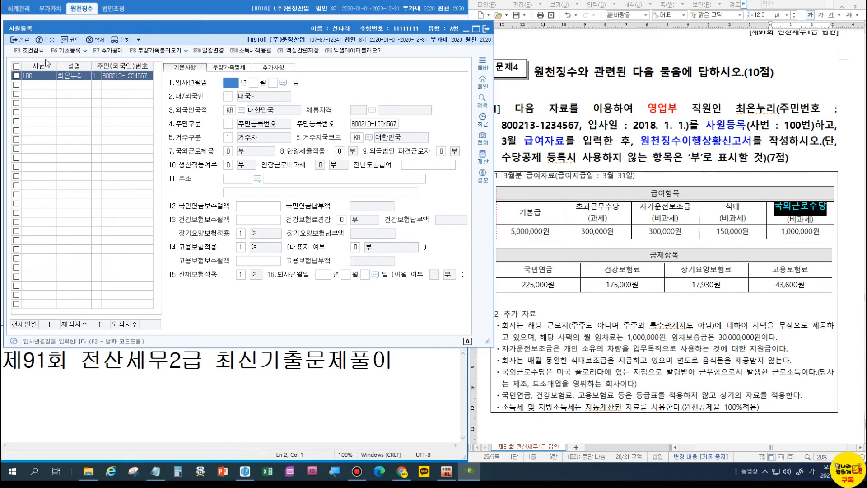
key("Return")
key("Return")
key("Return")
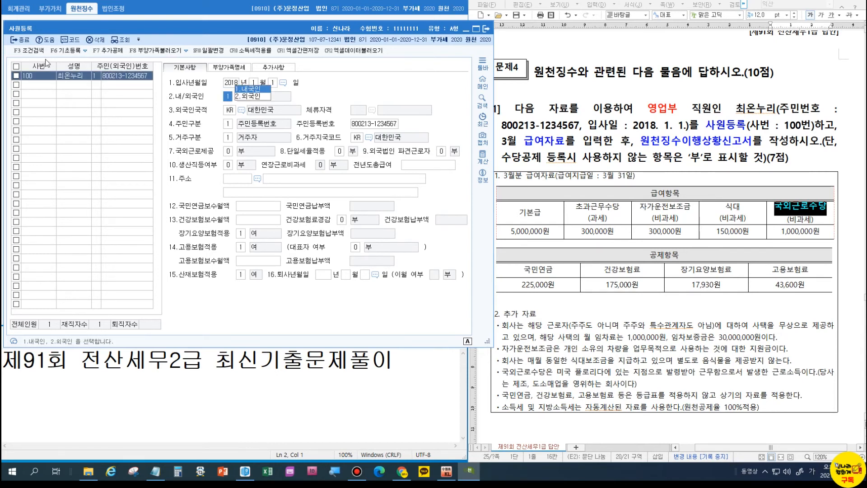
key("Return")
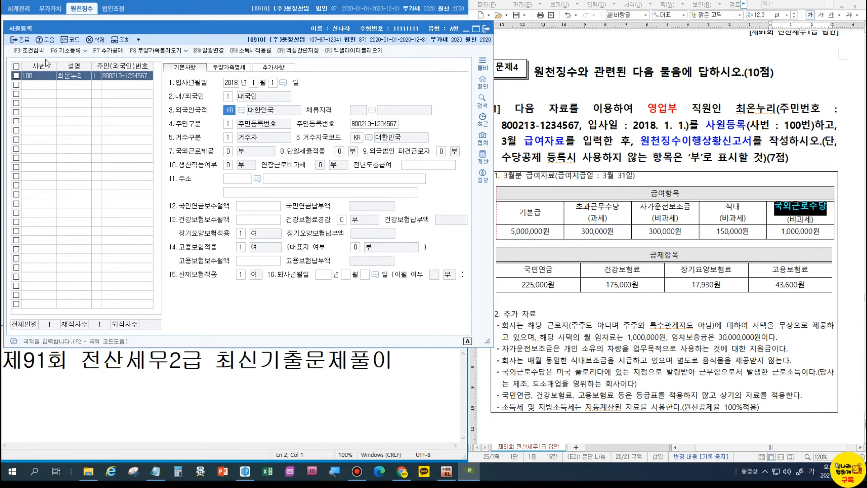
Set 국외근로제공 to 1 (월 100만원 비과세) and close employee registration.
left_click(230, 153)
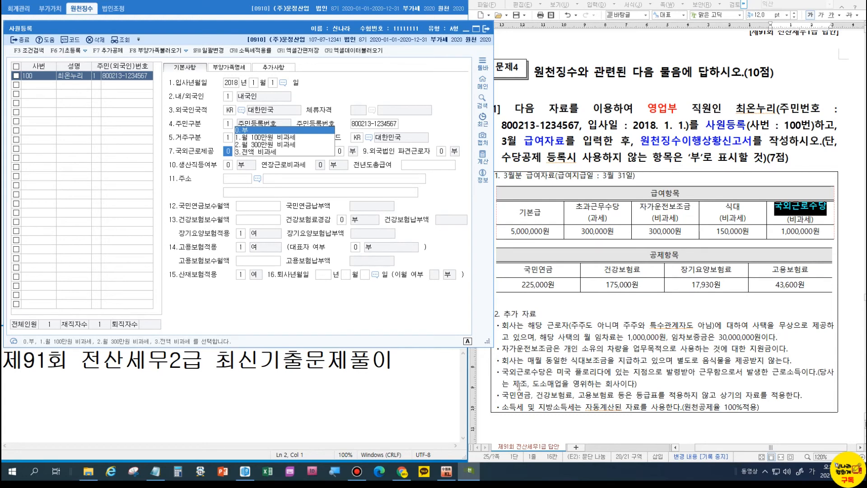
left_click(261, 137)
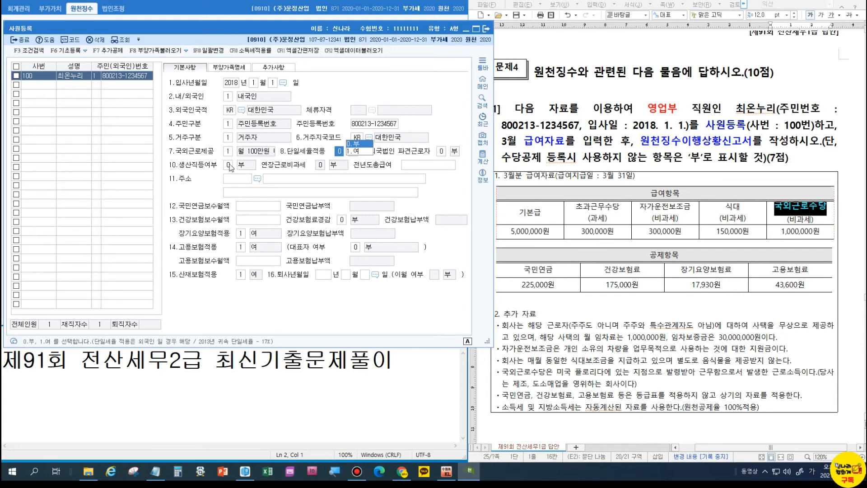
left_click(35, 85)
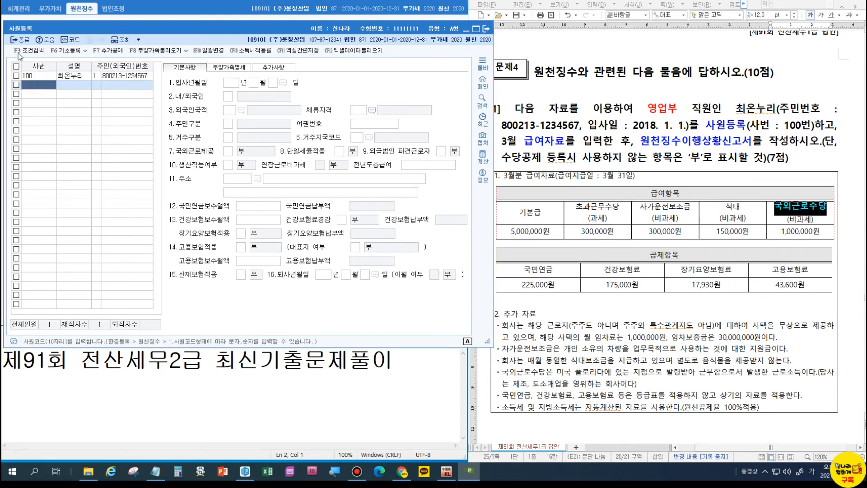
left_click(20, 40)
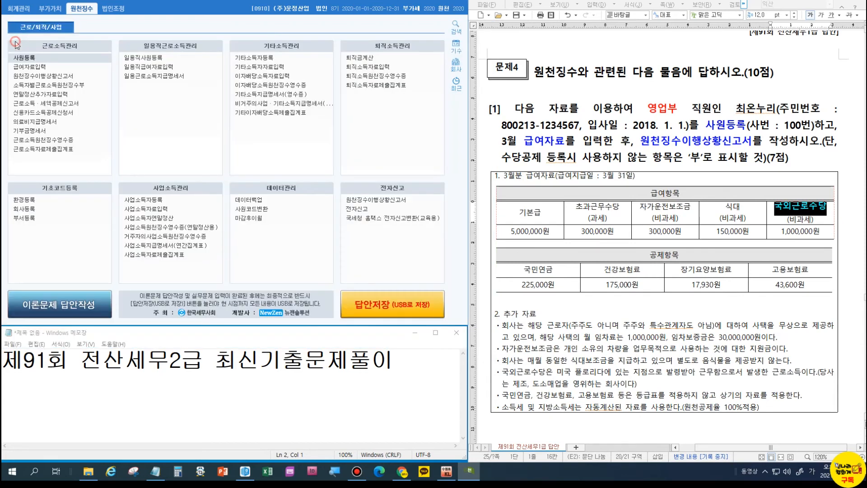
Open 수당공제등록 from 급여자료입력, leaving the 상여 allowance unused.
left_click(29, 67)
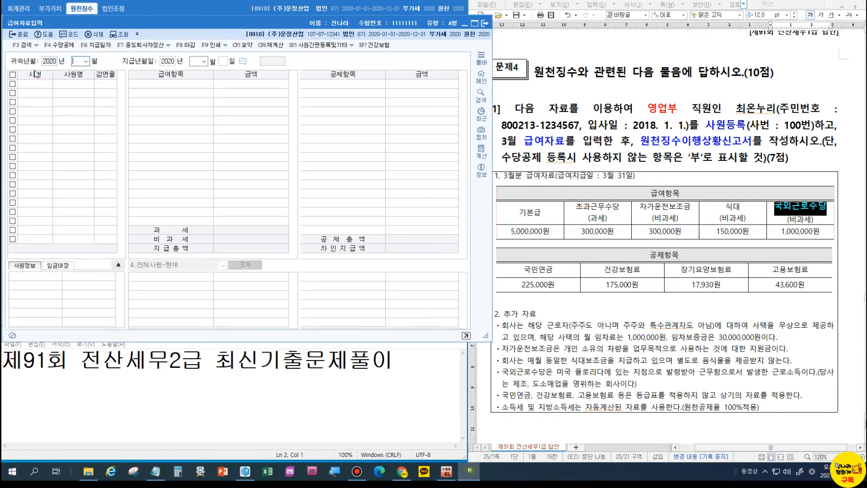
left_click(67, 47)
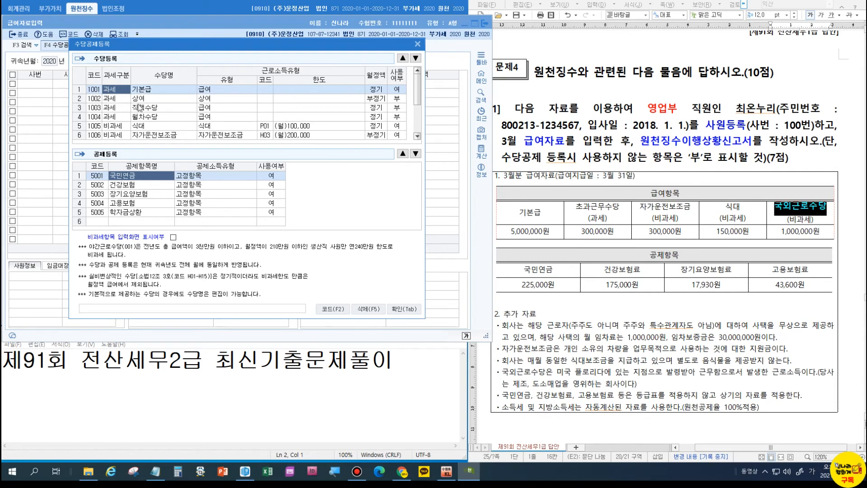
left_click(398, 99)
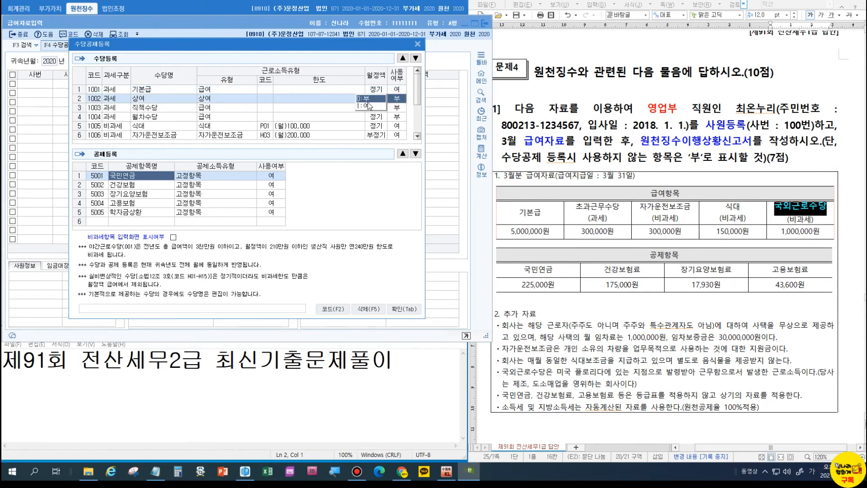
key("Return")
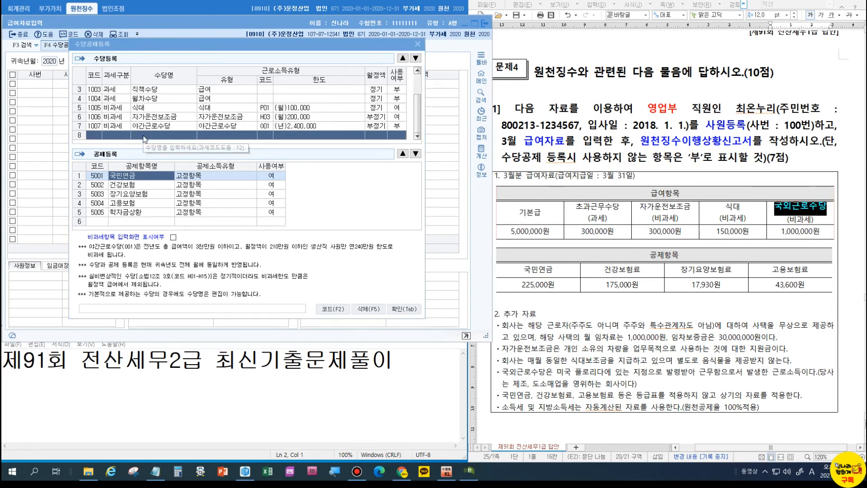
Add row 8 as a taxable, regular 급여 allowance named 초과근무수당.
left_click(144, 135)
key("1")
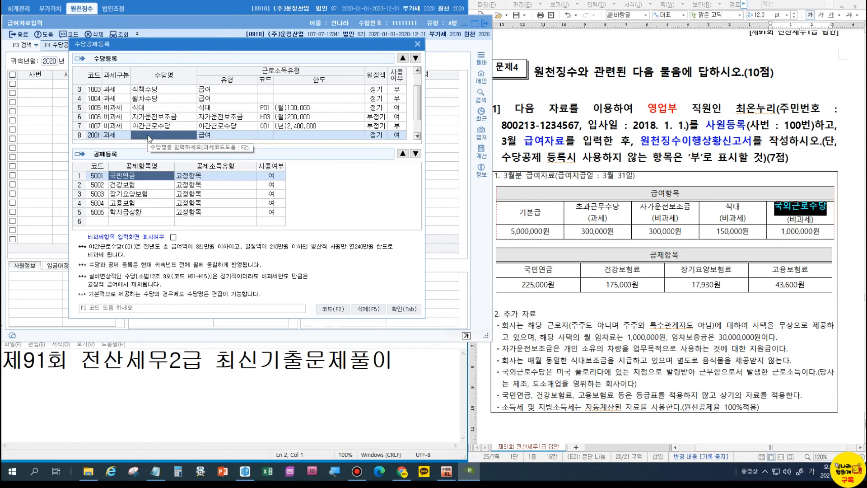
type("초과근무수당")
key("Return")
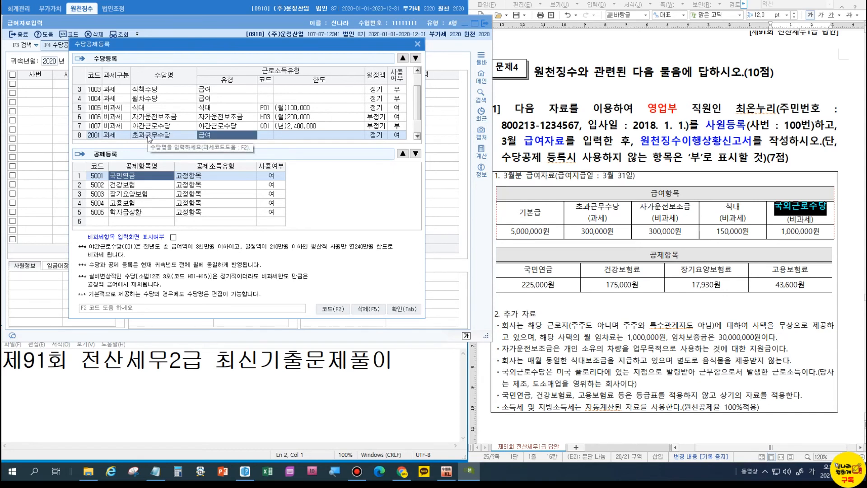
key("Return")
key("Return")
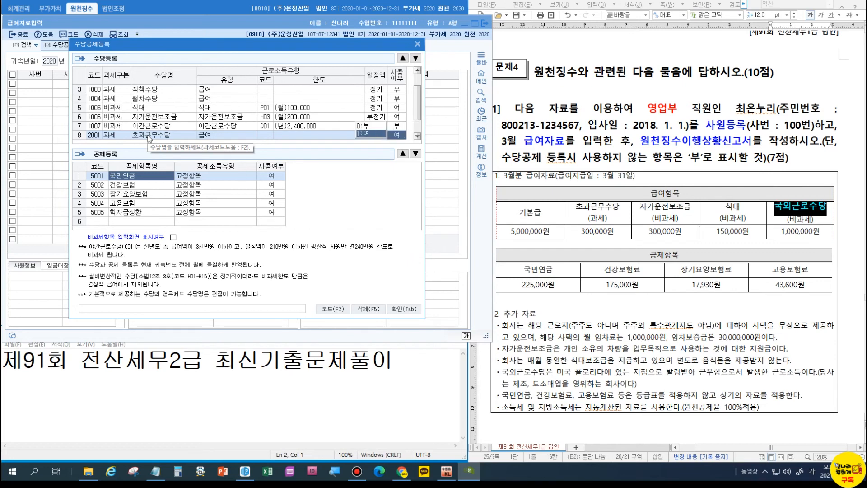
key("Return")
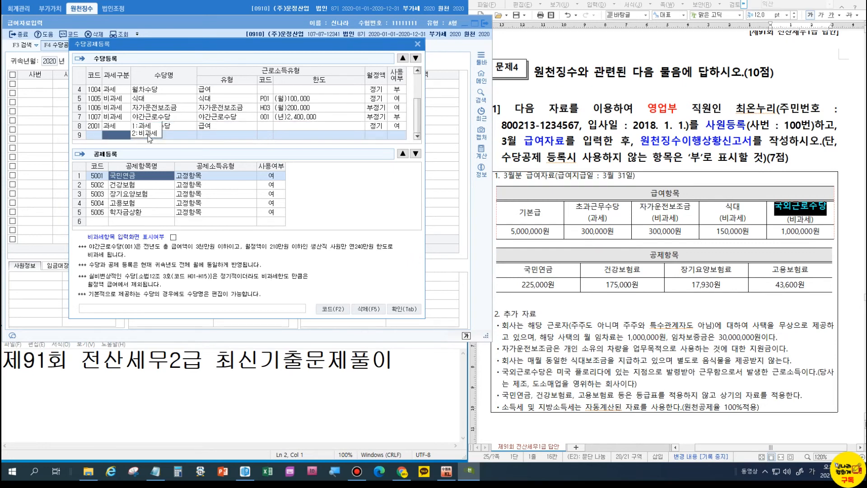
Check the car, meal and overseas allowance conditions, then make row 9 non-taxable.
left_click(129, 110)
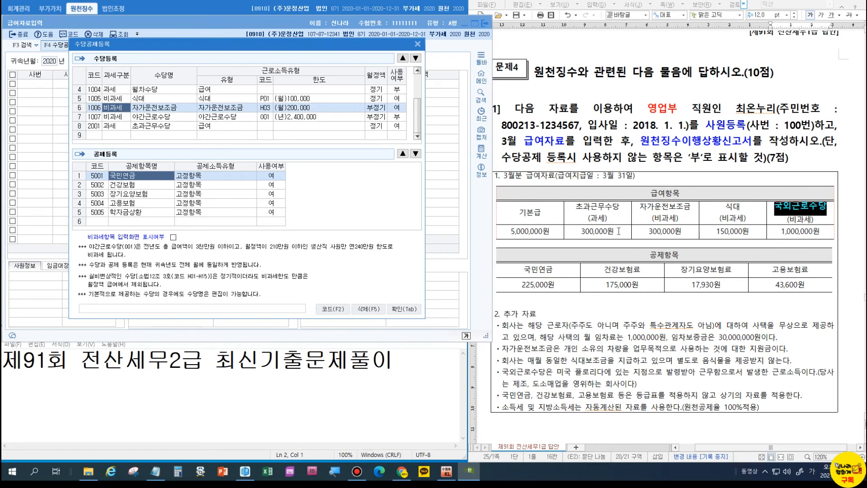
left_click_drag(502, 348, 790, 351)
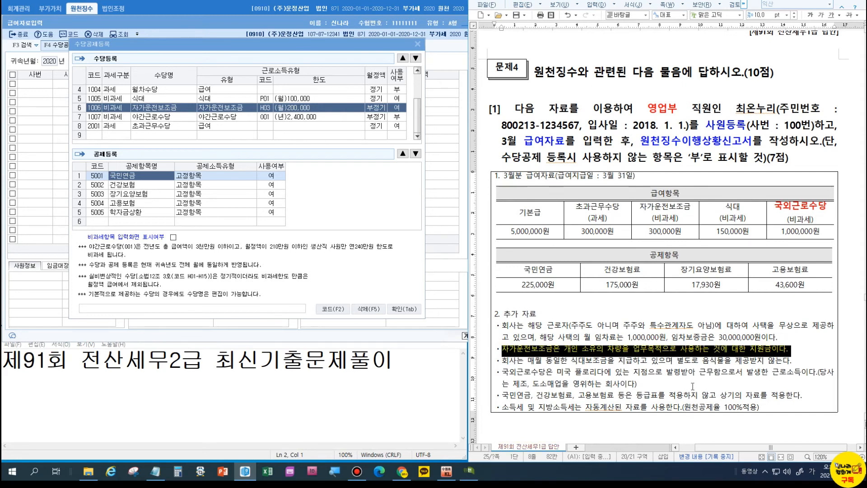
left_click(539, 354)
left_click(505, 372)
left_click_drag(504, 372, 642, 387)
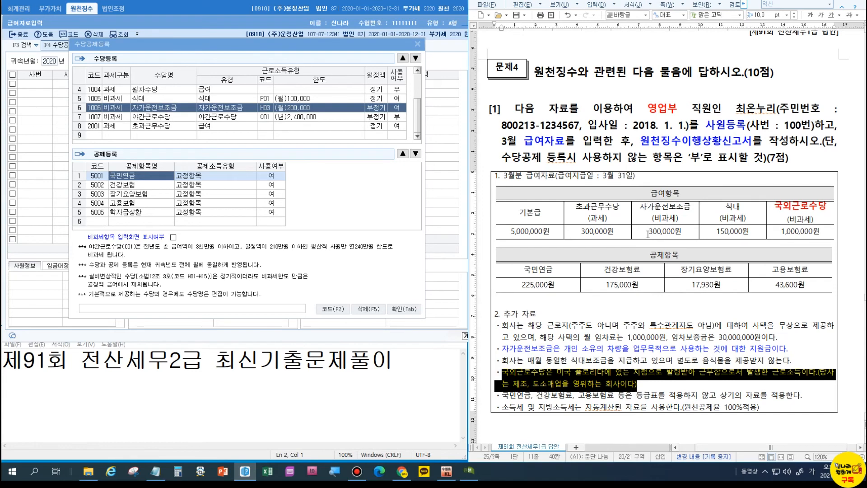
left_click_drag(502, 361, 790, 361)
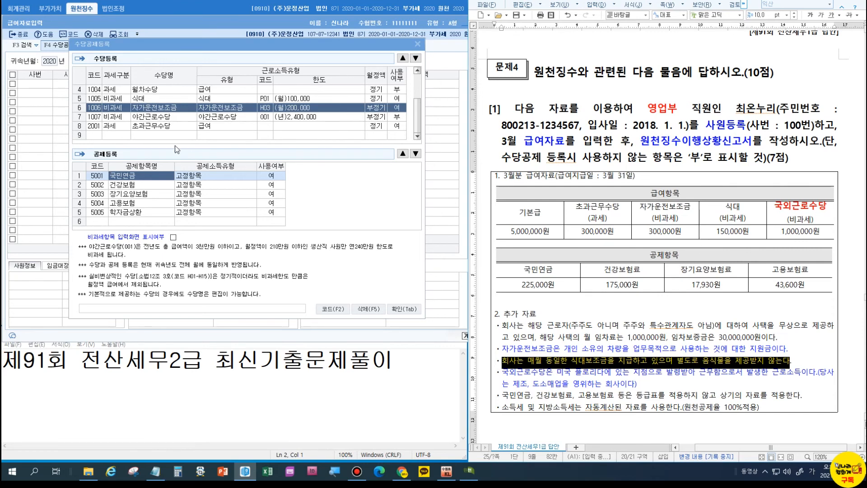
left_click(156, 135)
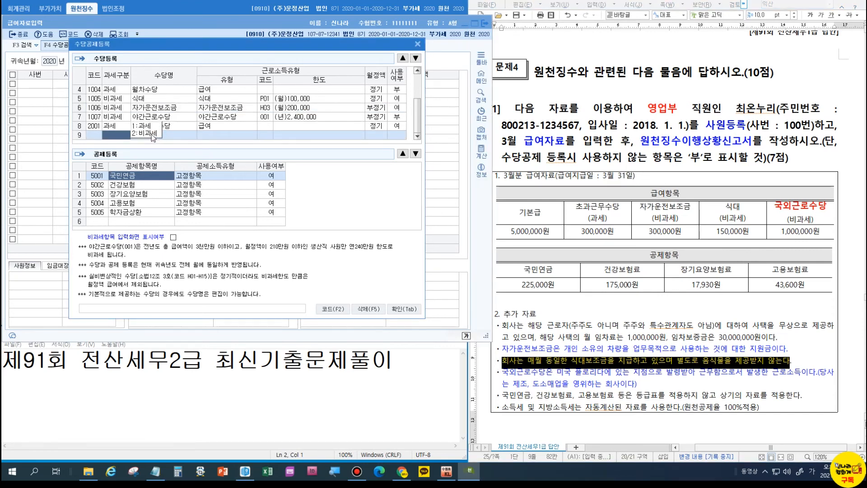
left_click(155, 134)
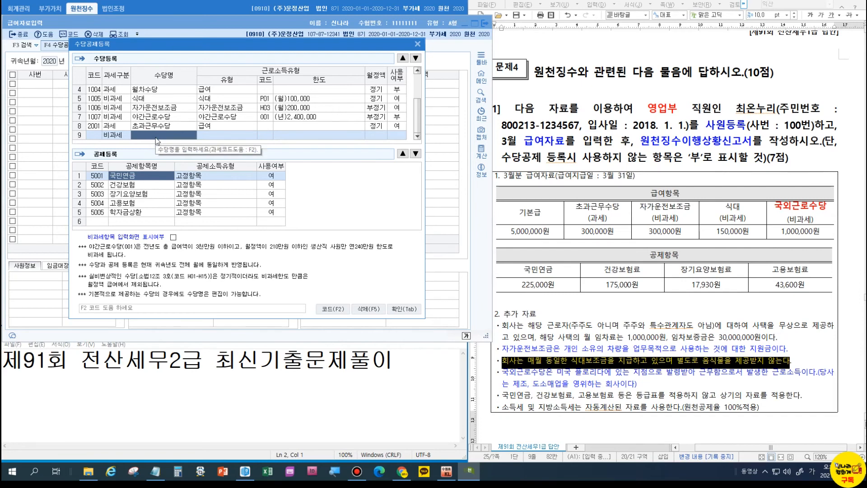
Search '국외' in the non-taxable codes and assign M01 국외근로 월100만원 to allowance 2002.
key("F2")
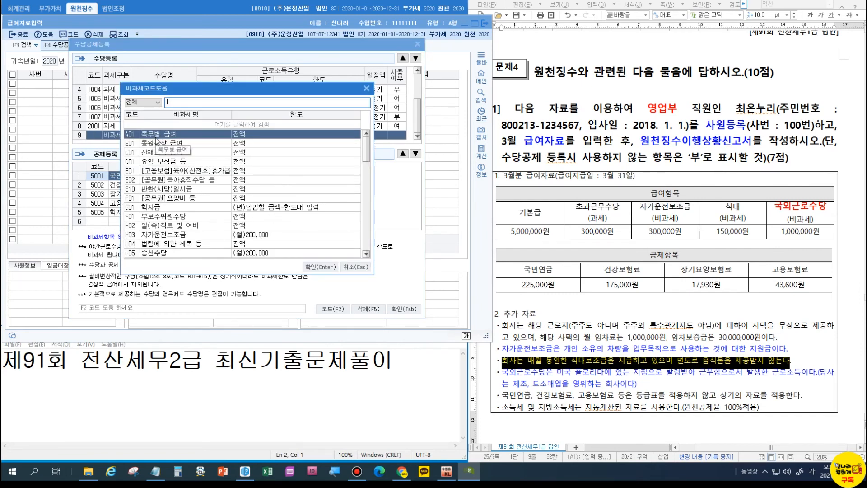
type("국외")
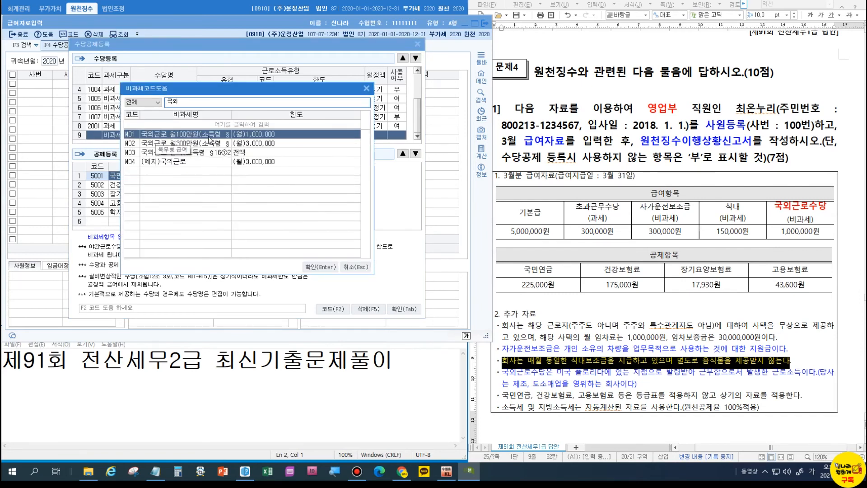
left_click_drag(232, 115, 281, 115)
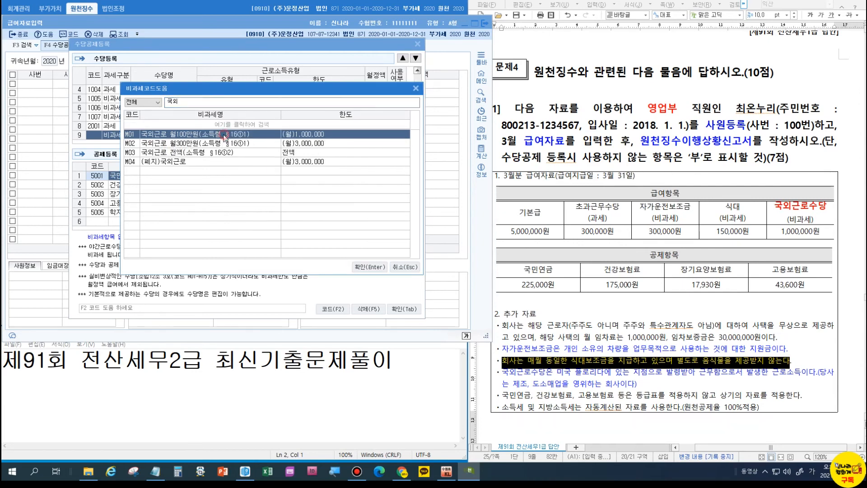
left_click(362, 267)
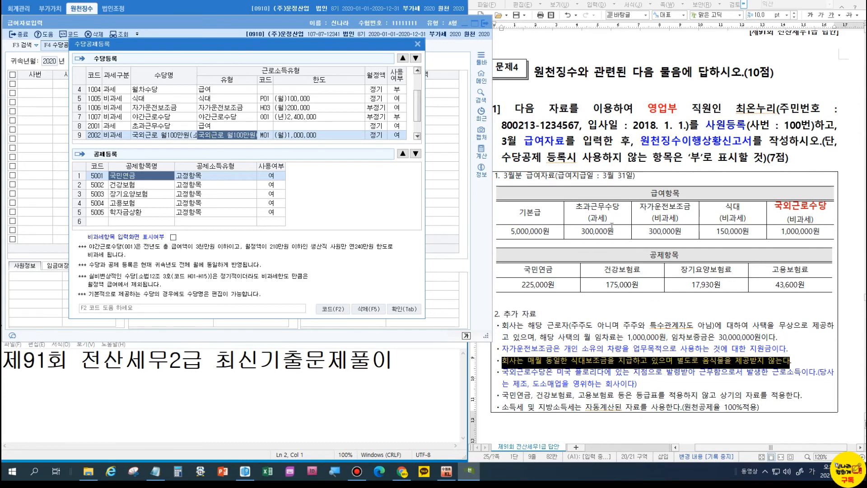
left_click(604, 338)
left_click(562, 373)
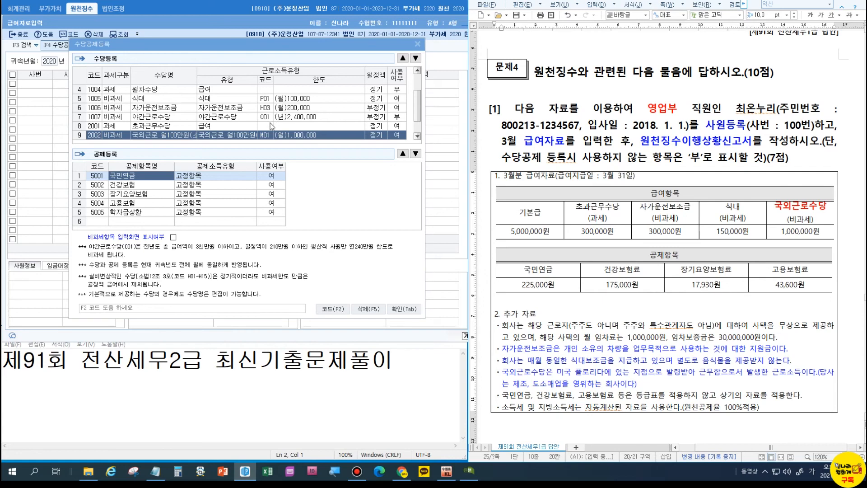
left_click_drag(416, 99, 413, 121)
Start March payroll with payment day 31 and 5,000,000 base pay.
left_click(399, 308)
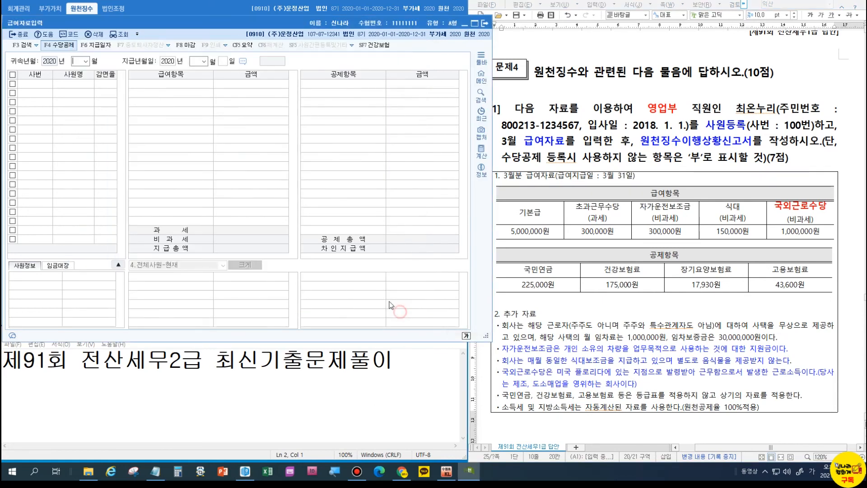
type("03")
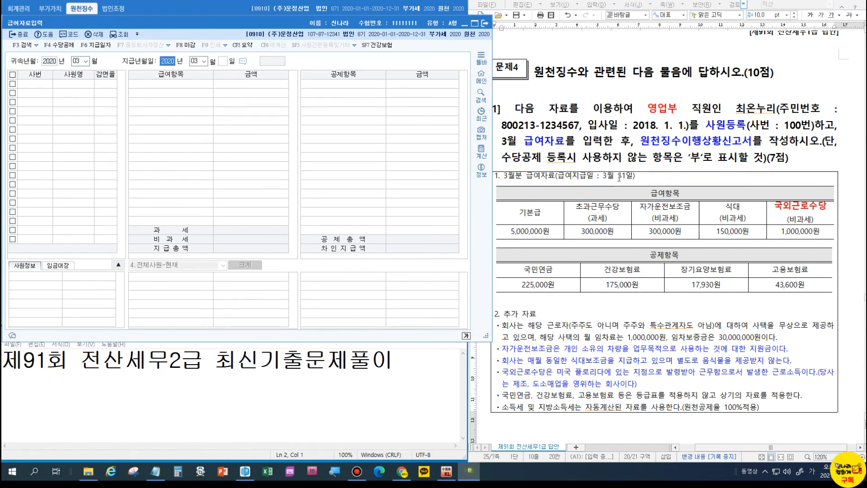
key("Return")
key("Return")
type("31")
key("Return")
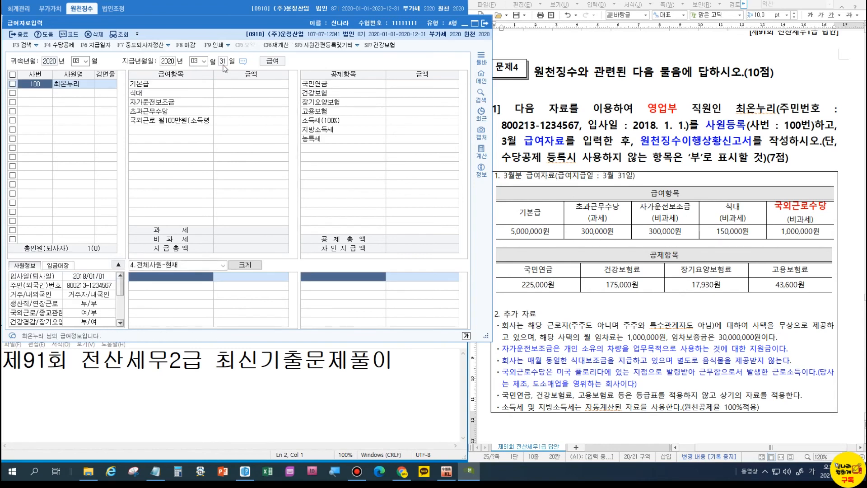
left_click(243, 85)
type("5000000")
key("Return")
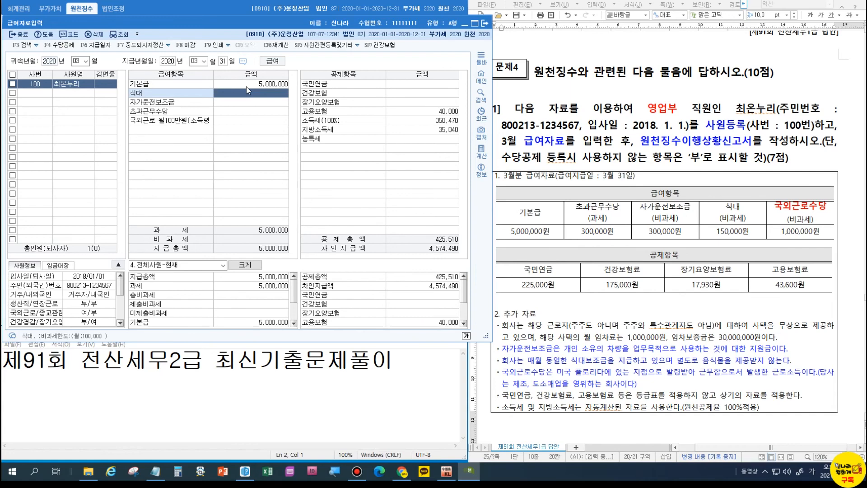
Enter meal 150,000, car 300,000, overtime 300,000 and overseas work 1,000,000 allowances.
type("1500000")
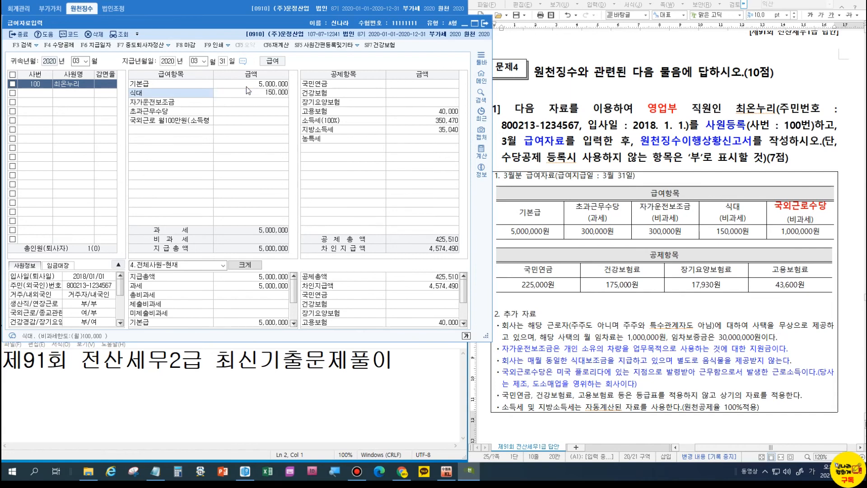
key("Return")
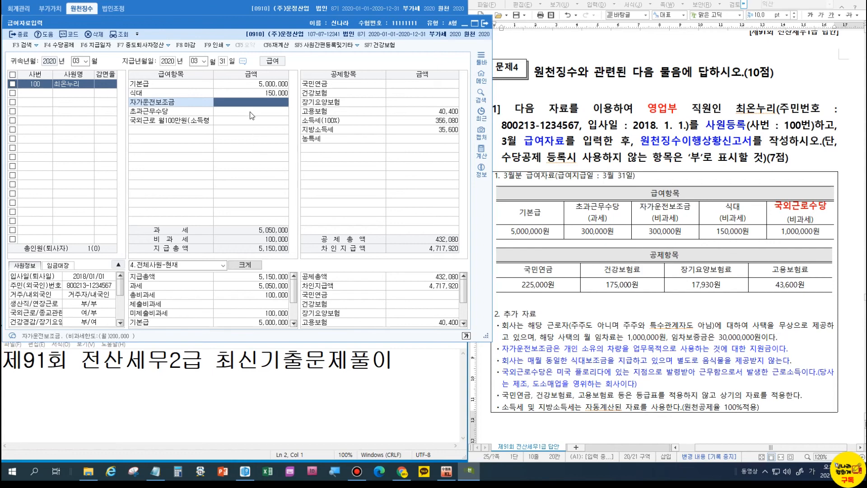
type("3000000")
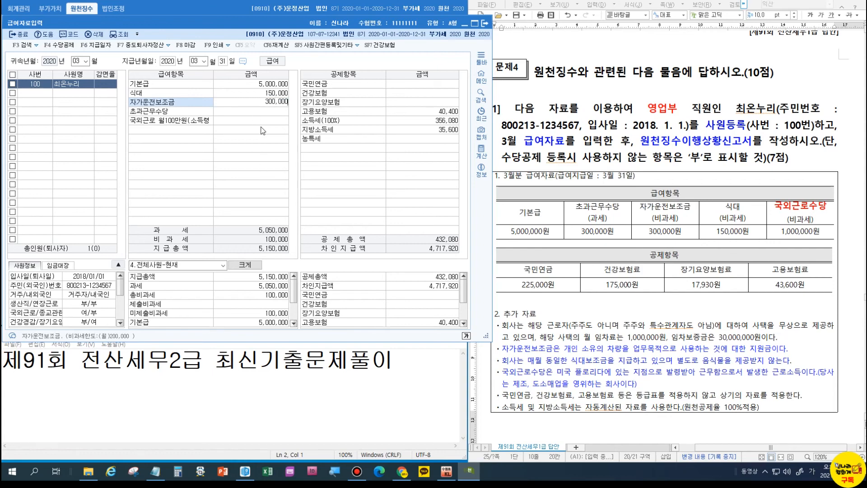
key("Return")
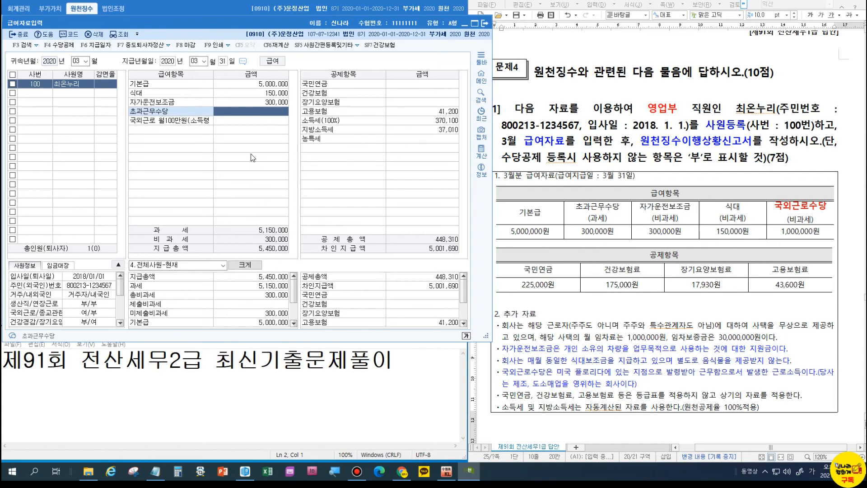
type("300,000")
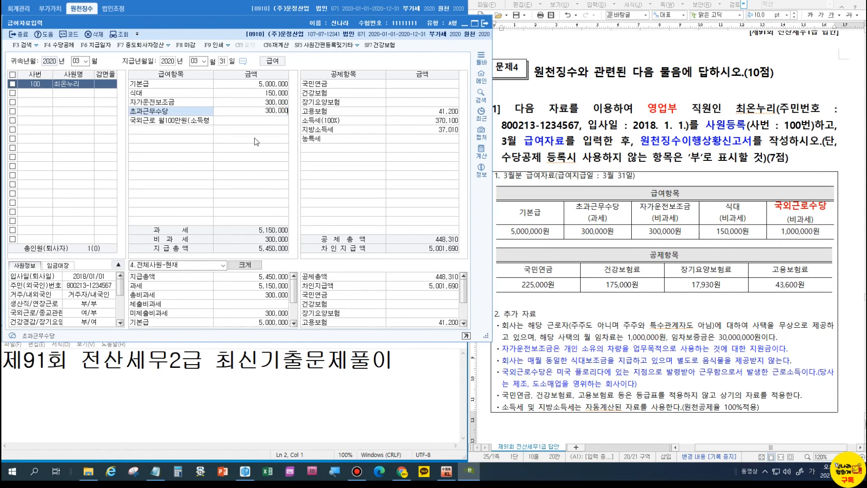
key("Return")
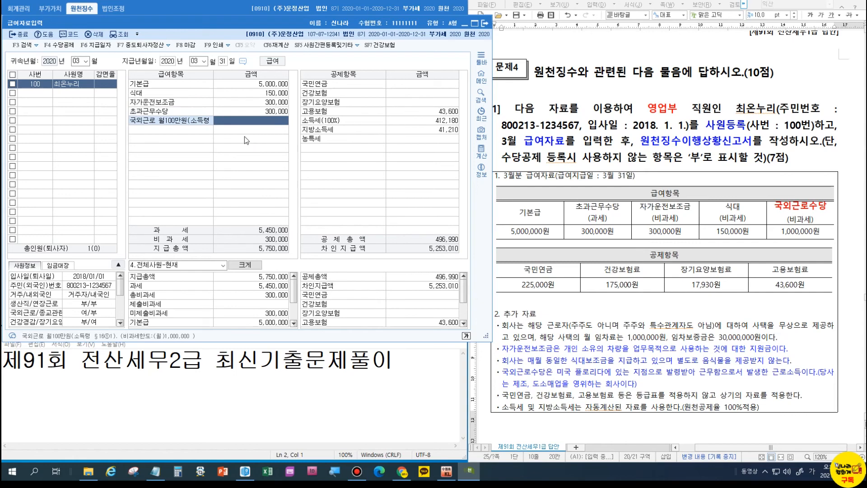
type("1000000")
key("Return")
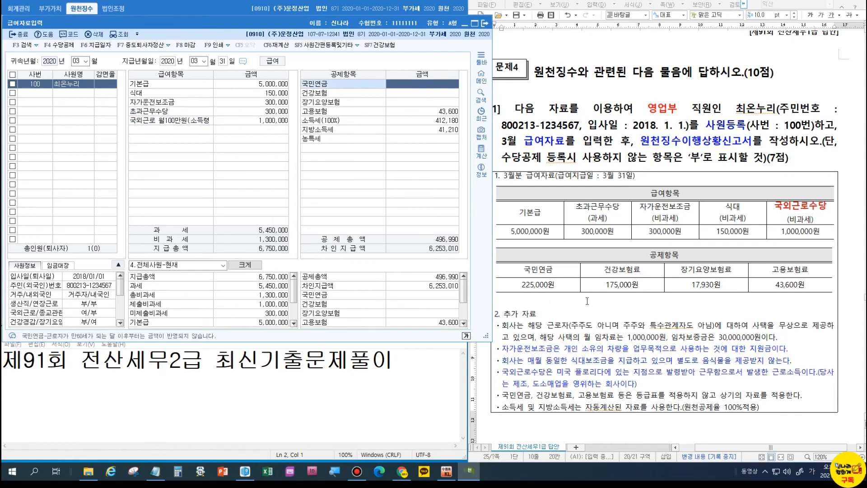
Enter deductions: pension 225,000, health 175,000, long-term care 17,930; check taxes and close.
type("2250000")
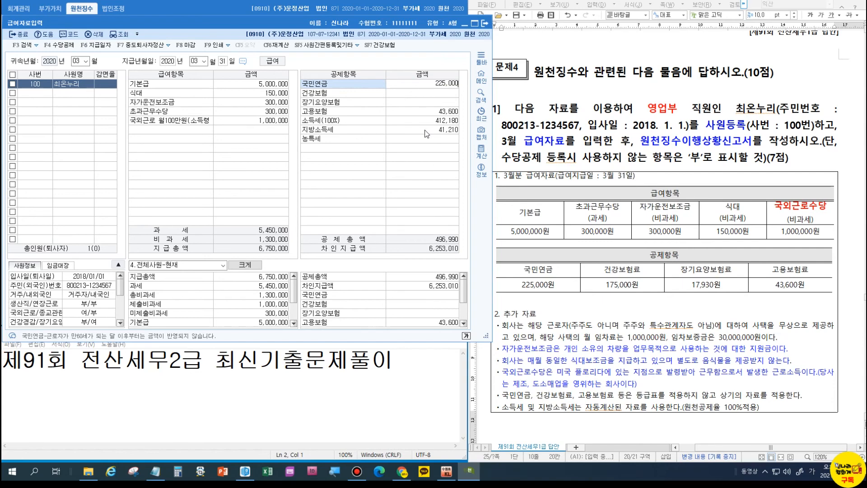
key("Return")
type("175000")
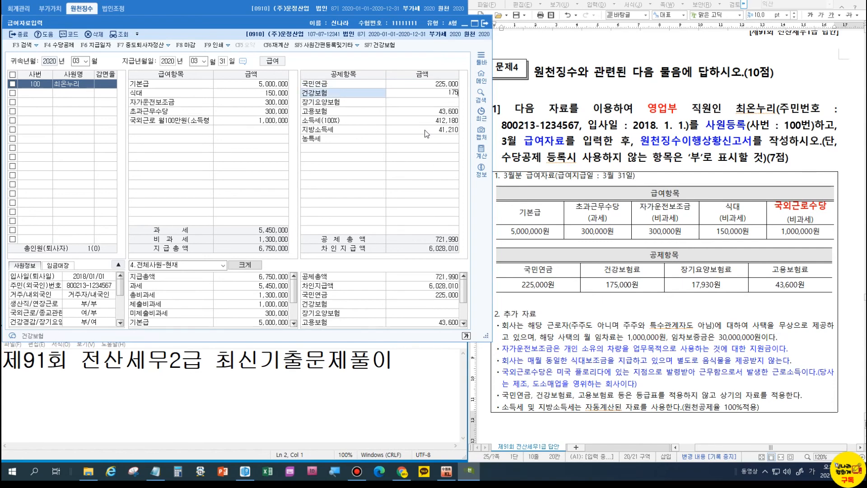
key("Return")
type("17,930")
key("Return")
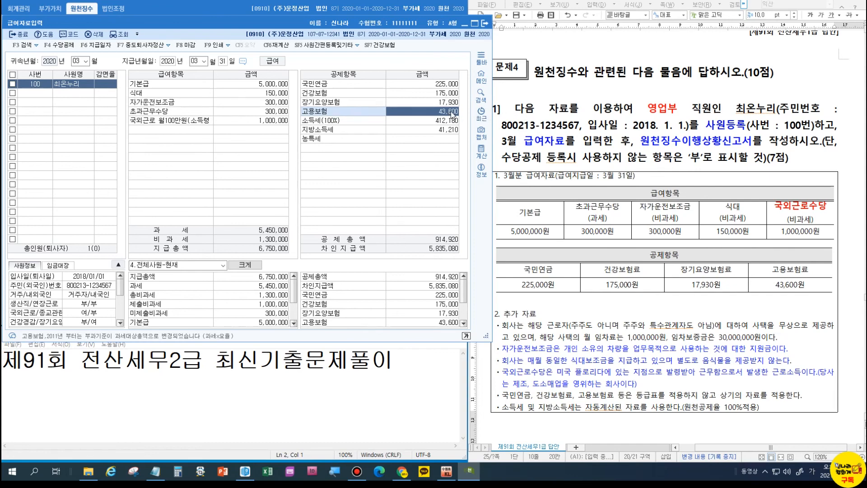
left_click(400, 120)
left_click(402, 130)
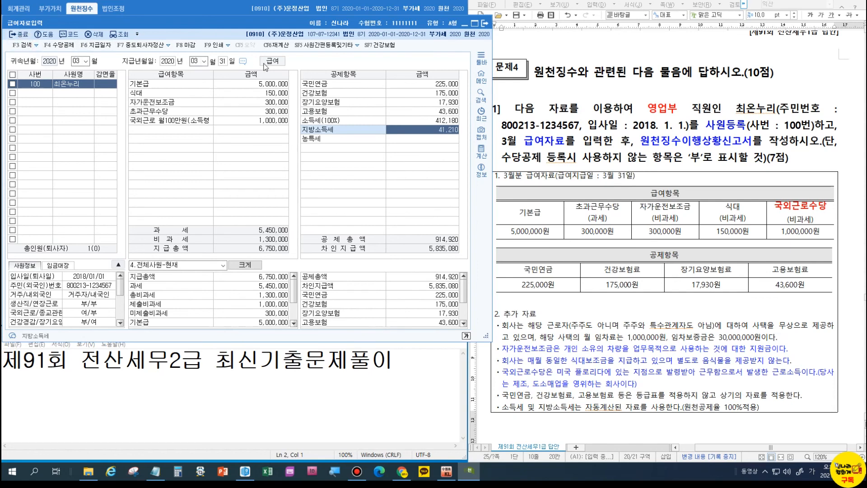
left_click(14, 35)
left_click(14, 35)
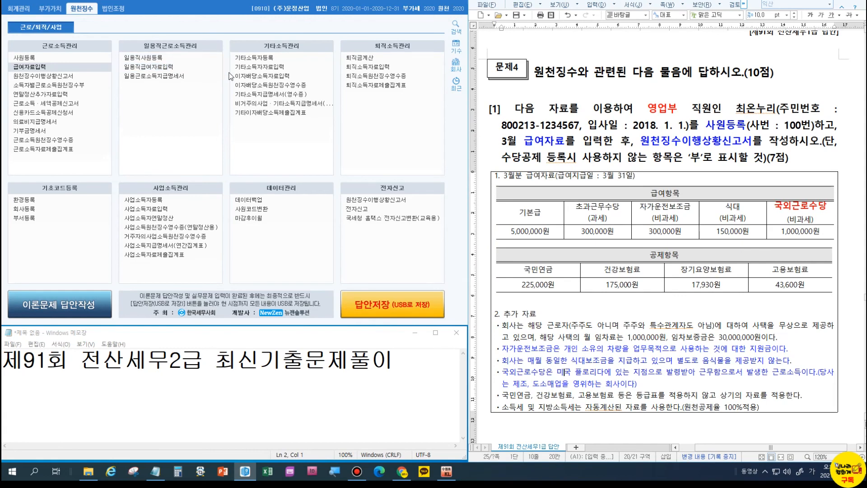
Set the withholding report's attribution and payment periods to 2020-03 and check A01's 412,180 tax.
left_click(386, 204)
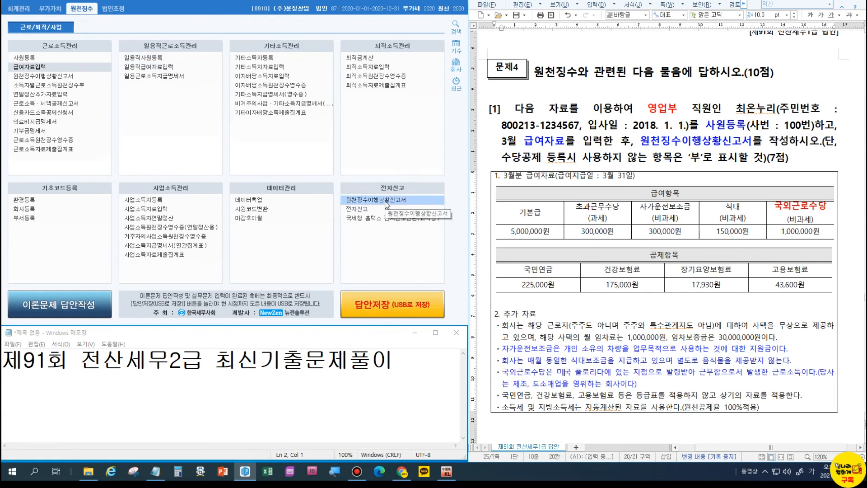
left_click(386, 203)
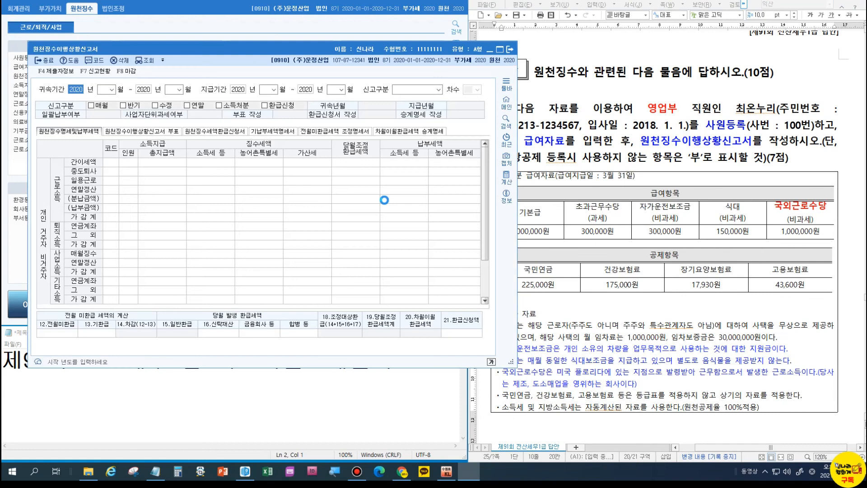
left_click(102, 90)
type("03")
key("Return")
key("Return")
type("03")
key("Return")
key("Return")
type("03")
key("Return")
key("Return")
type("03")
key("Return")
key("Return")
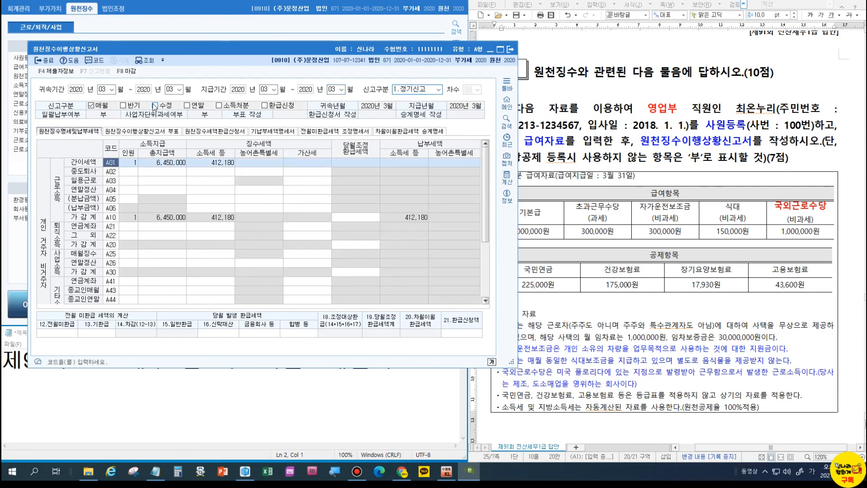
left_click(206, 163)
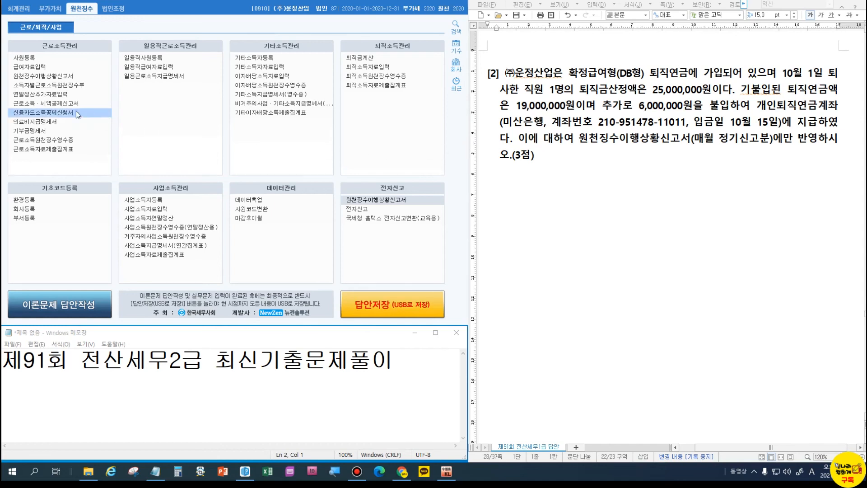
Set the withholding report to October 2020 periods with report type 1.정기신고.
left_click(26, 78)
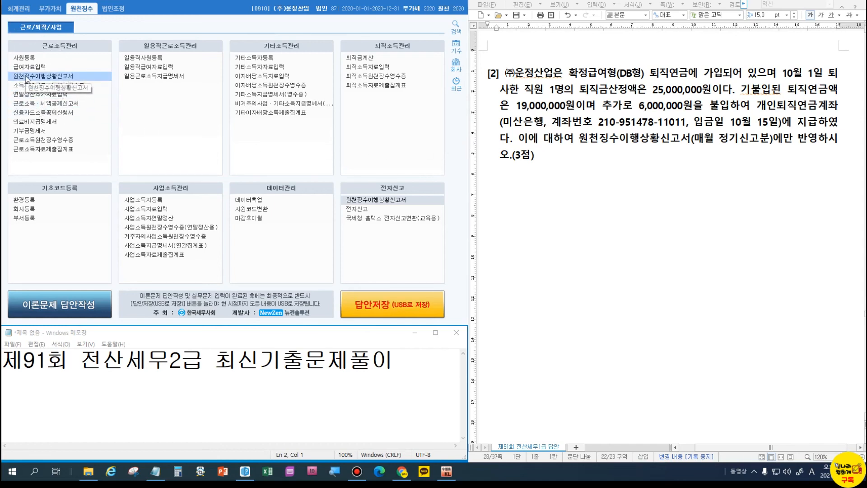
left_click(67, 74)
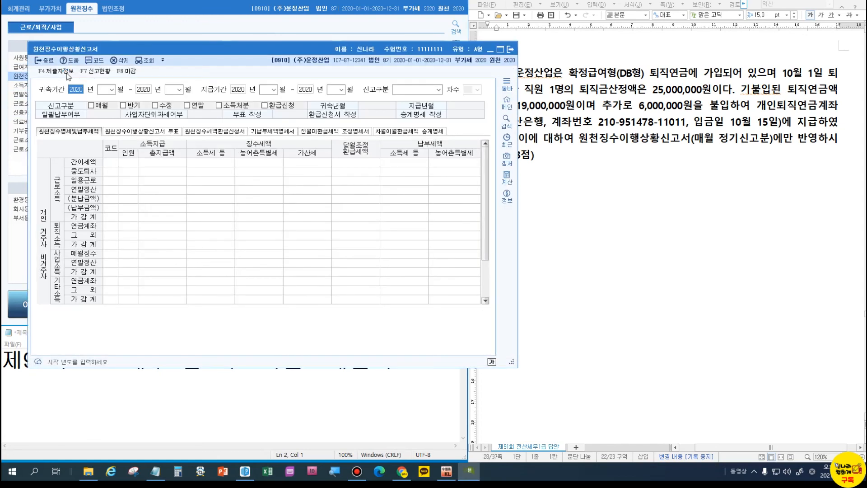
left_click_drag(314, 50, 282, 47)
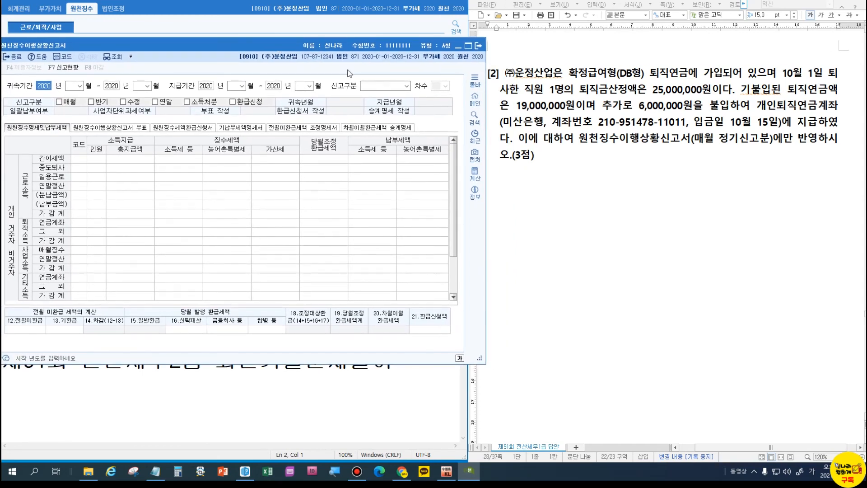
left_click(69, 84)
type("10")
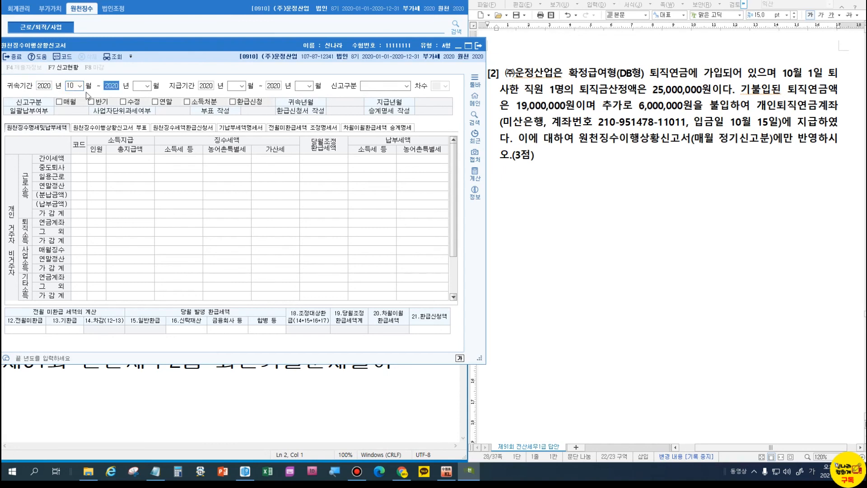
key("Return")
type("10")
key("Return")
key("Return")
type("10")
key("Return")
key("Return")
type("10")
key("Return")
type("1")
key("Return")
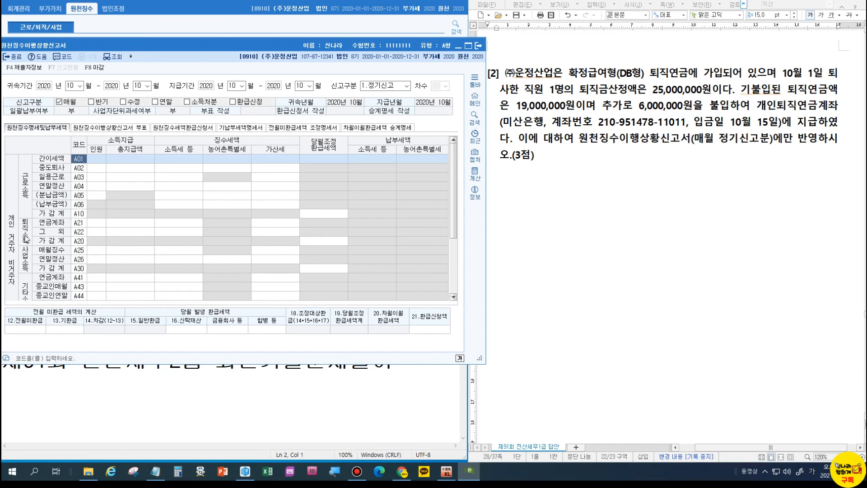
Enter A22 retirement income for 1 person with 25,000,000 total payment.
left_click(97, 233)
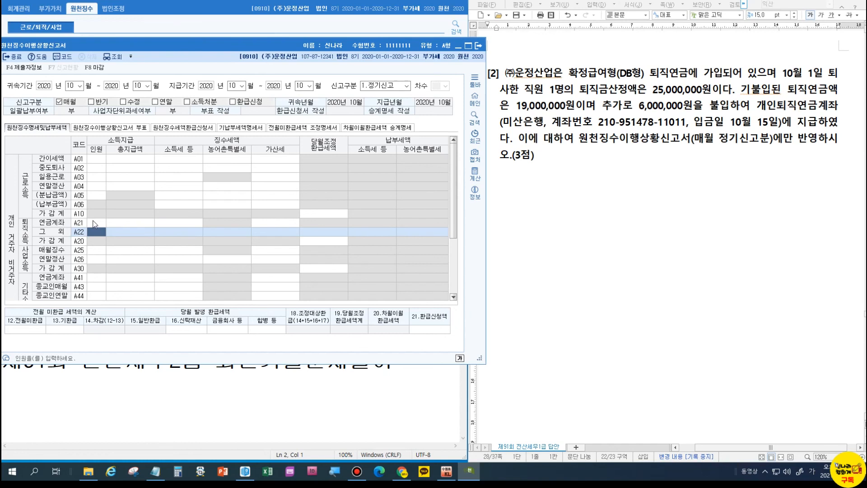
left_click(96, 232)
type("1")
key("Return")
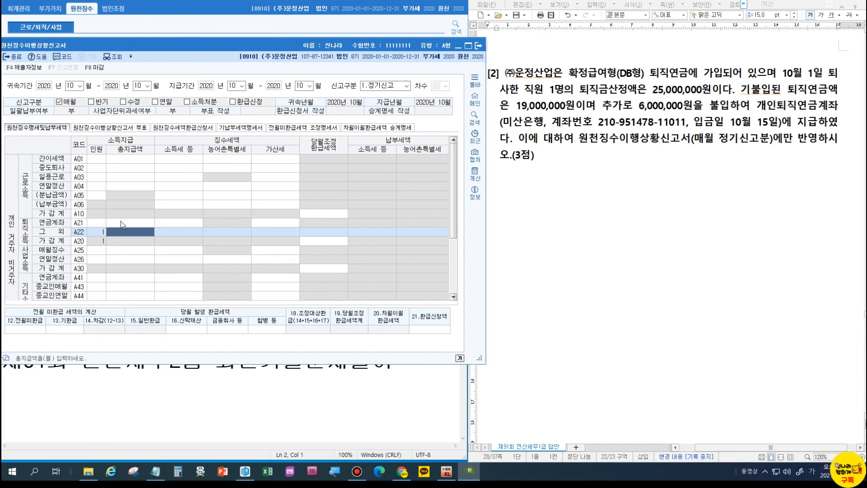
type("25000000")
key("Return")
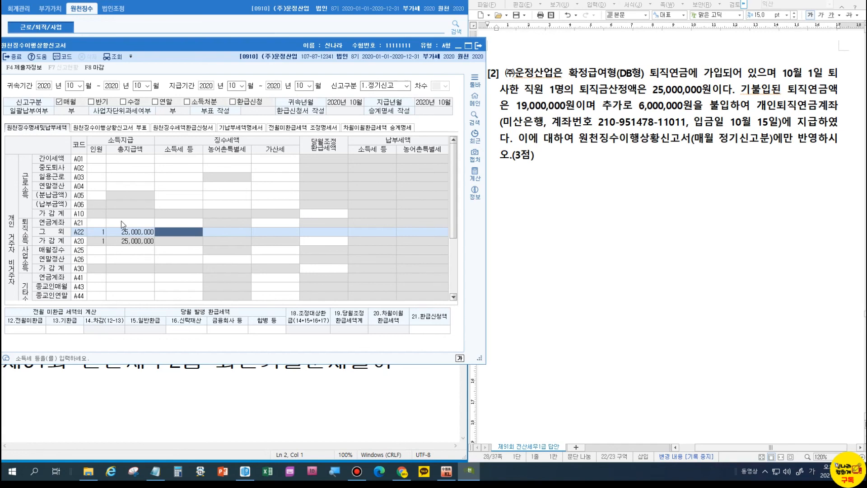
key("Return")
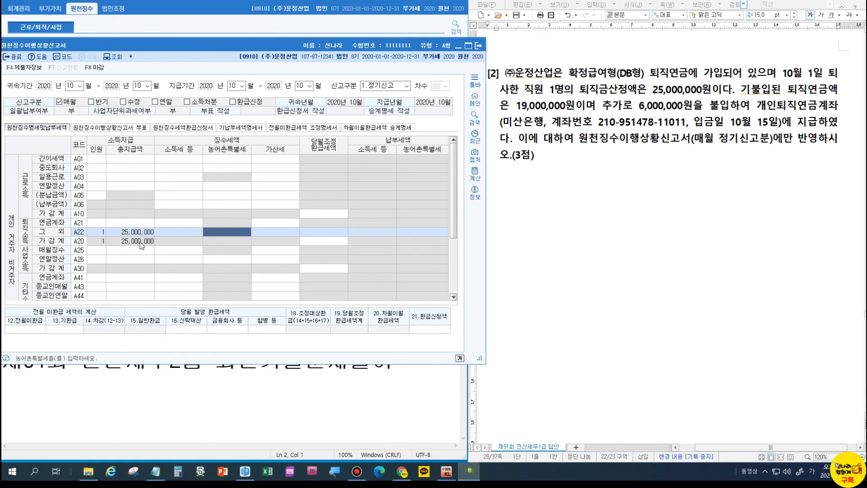
scroll(141, 245, "down", 3)
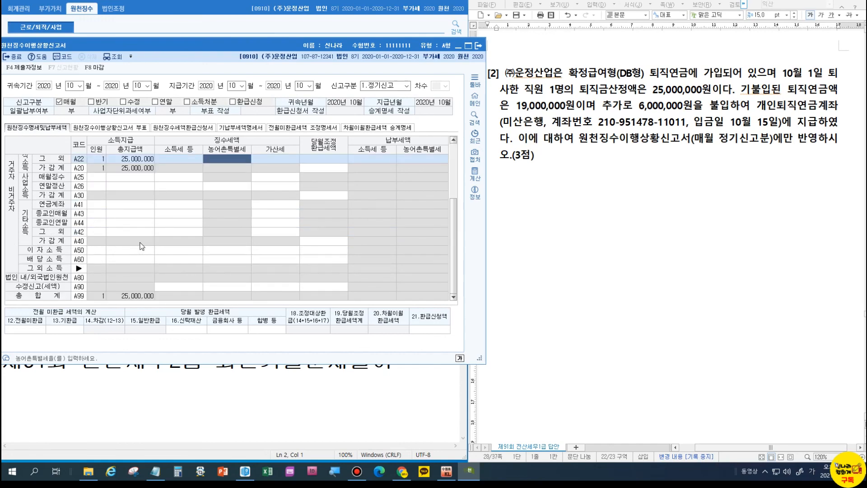
scroll(142, 245, "up", 3)
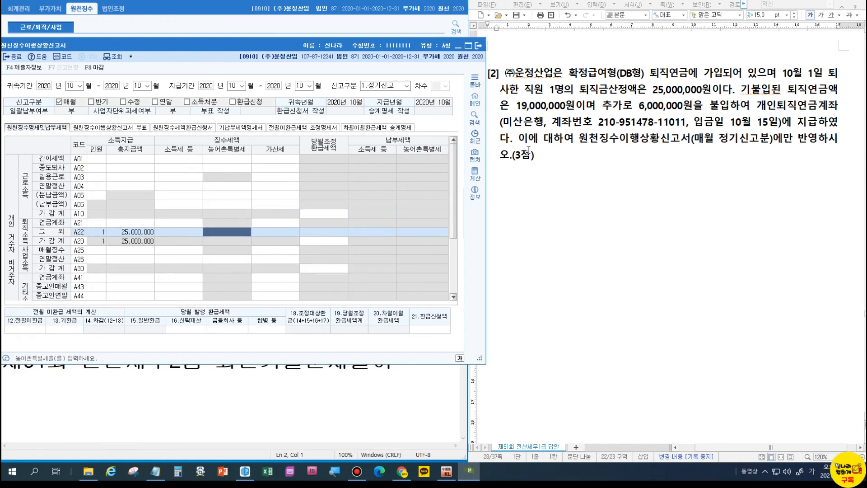